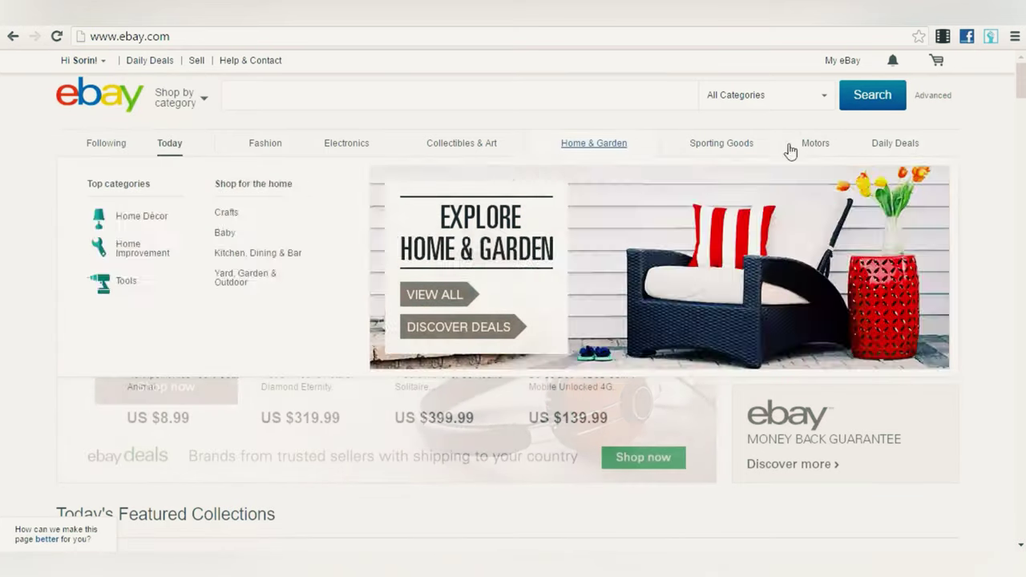
# Step: Open the Selling overview of the account in My eBay
pyautogui.moveTo(818, 147)
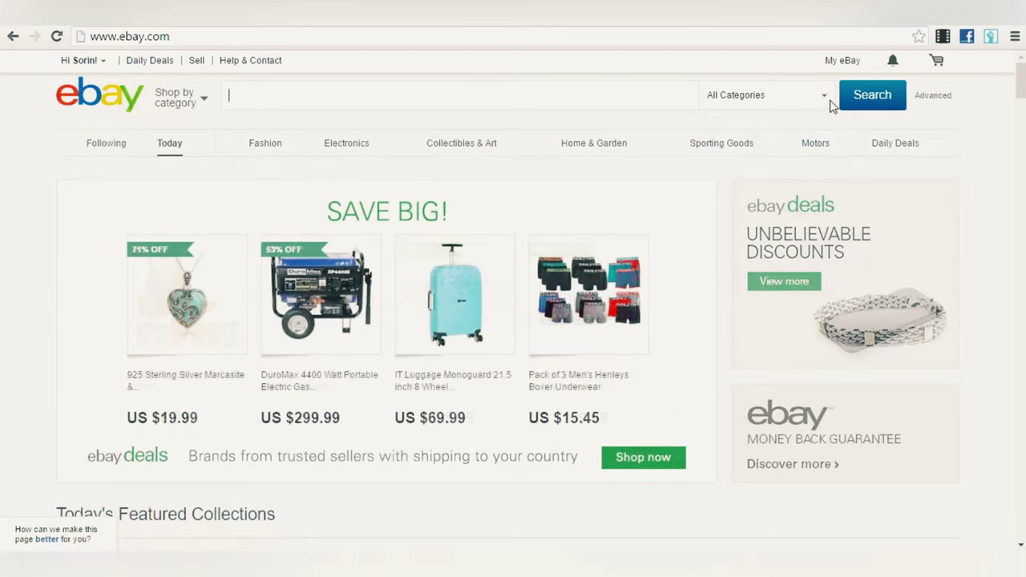
pyautogui.moveTo(842, 67)
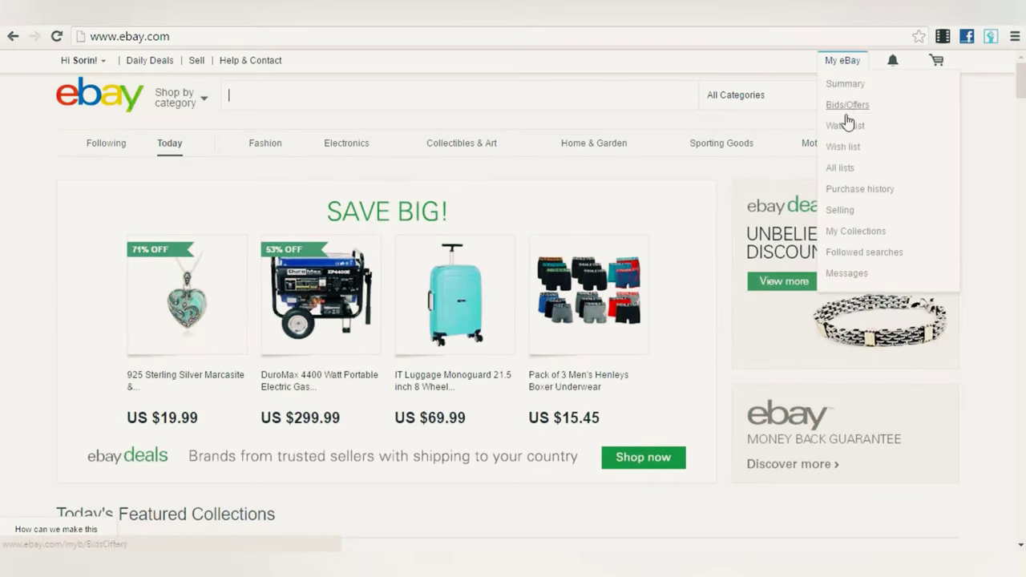
pyautogui.click(842, 211)
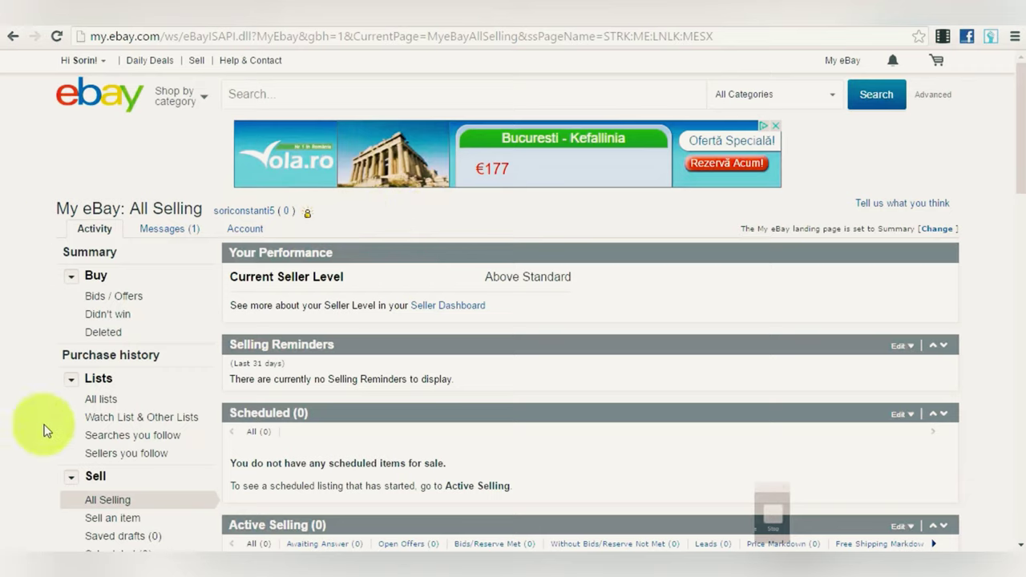
# Step: Open the Seller Dashboard from the account options
pyautogui.moveTo(242, 231)
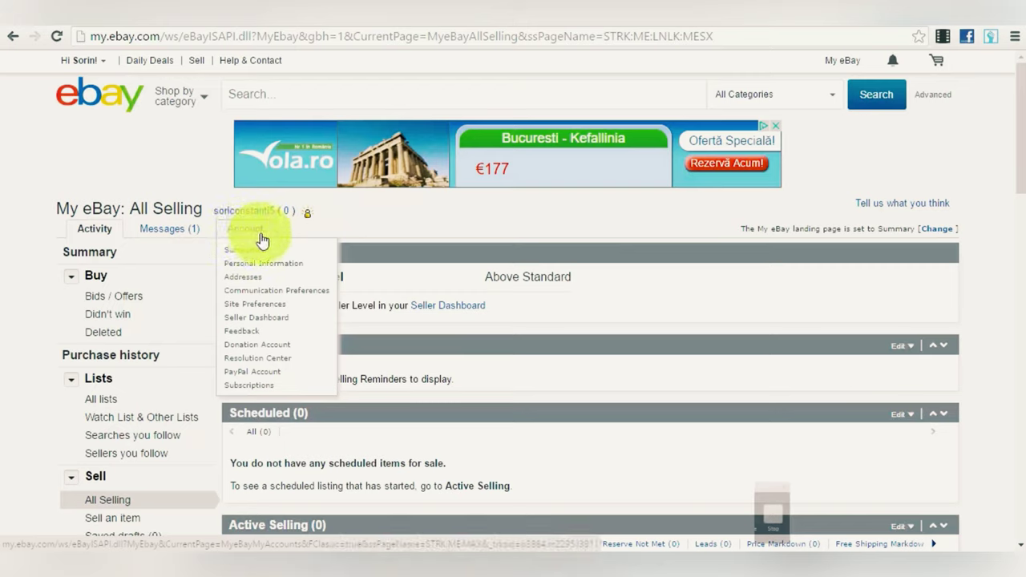
pyautogui.click(302, 320)
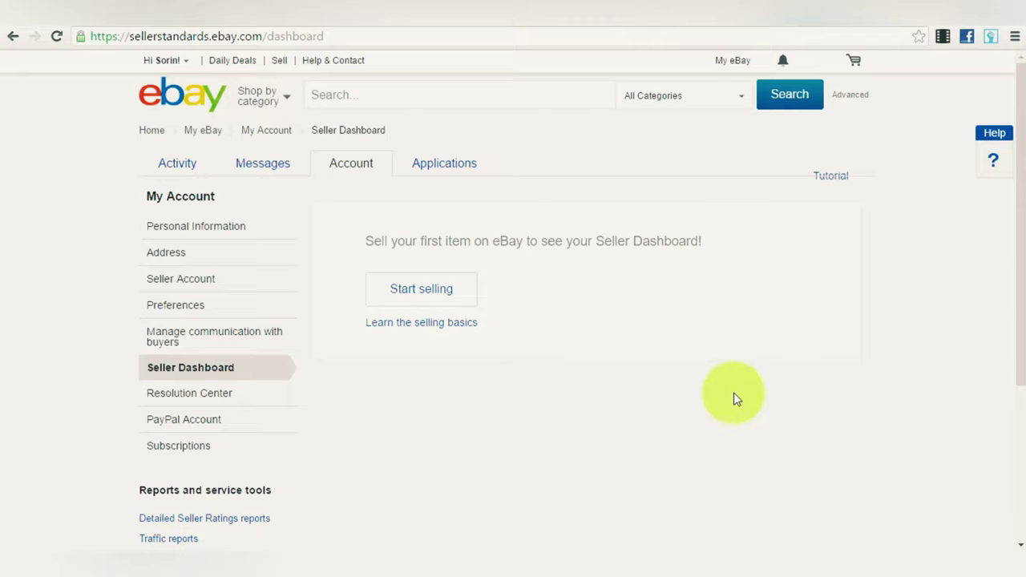
pyautogui.click(201, 371)
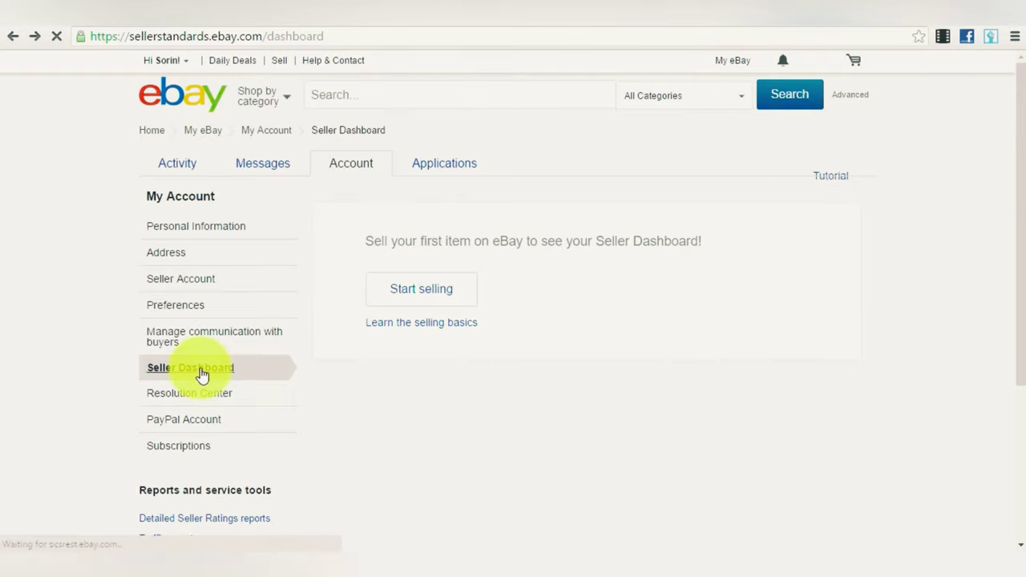
# Step: View the Seller Account page and go on to the PayPal Account page
pyautogui.click(201, 287)
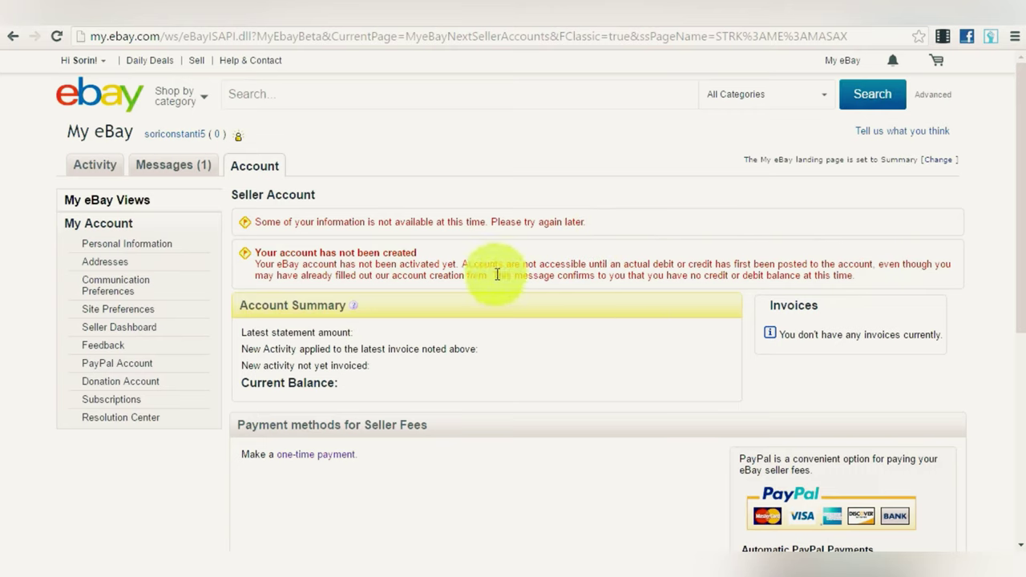
pyautogui.click(119, 285)
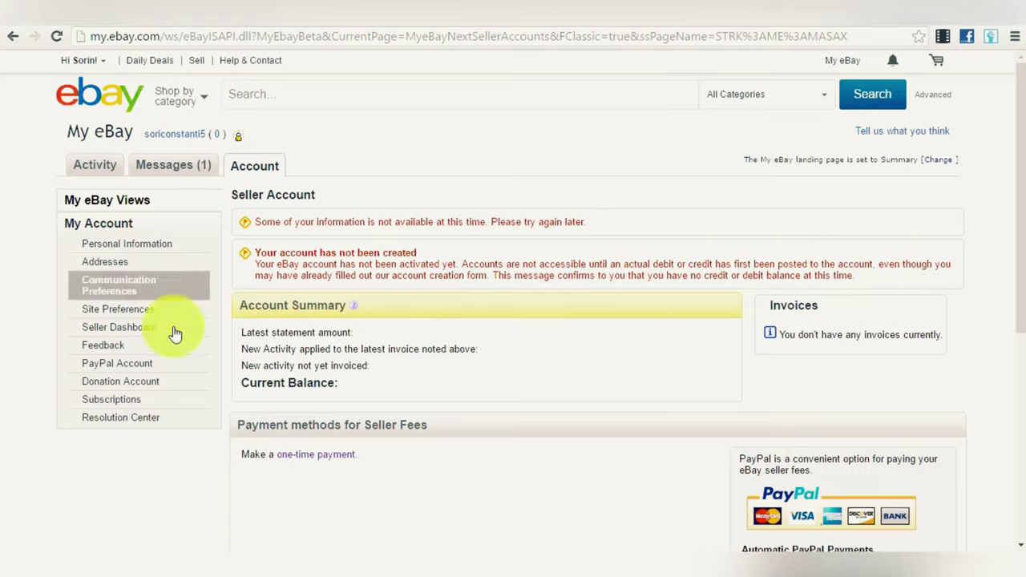
pyautogui.click(142, 370)
pyautogui.click(14, 39)
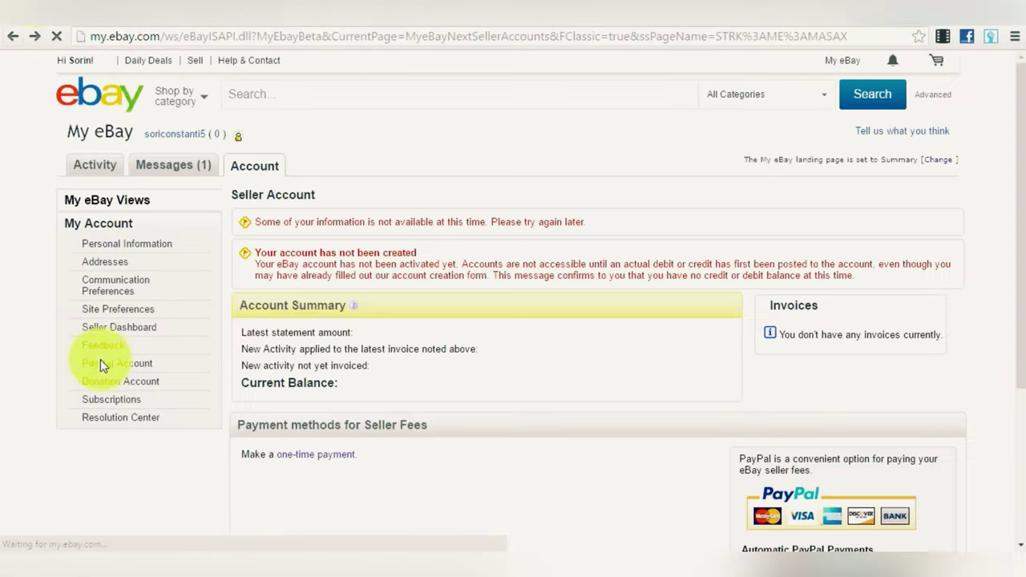
pyautogui.click(112, 368)
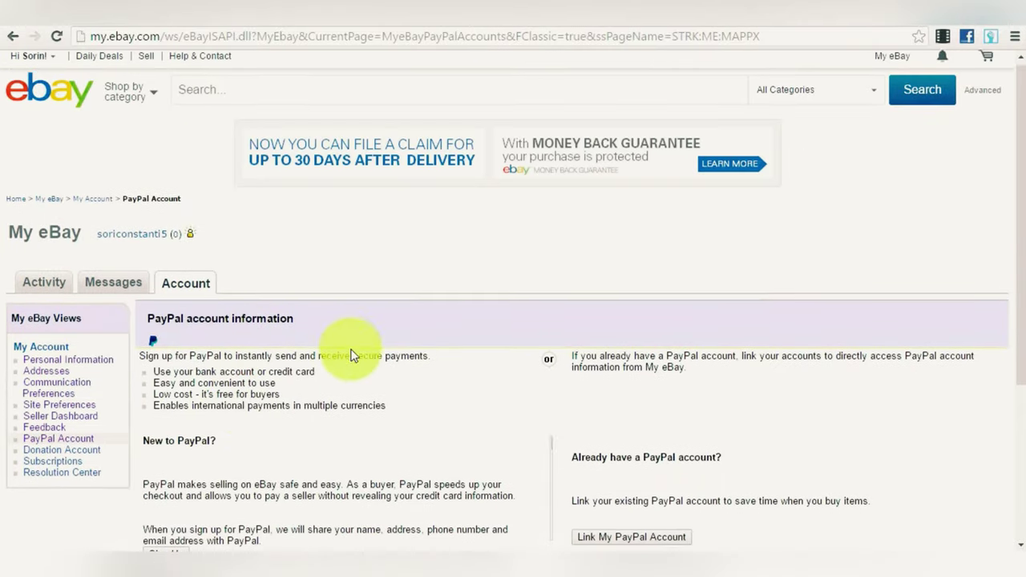
# Step: Examine the options for signing up to PayPal or linking an existing PayPal account
pyautogui.scroll(-2, 264, 321)
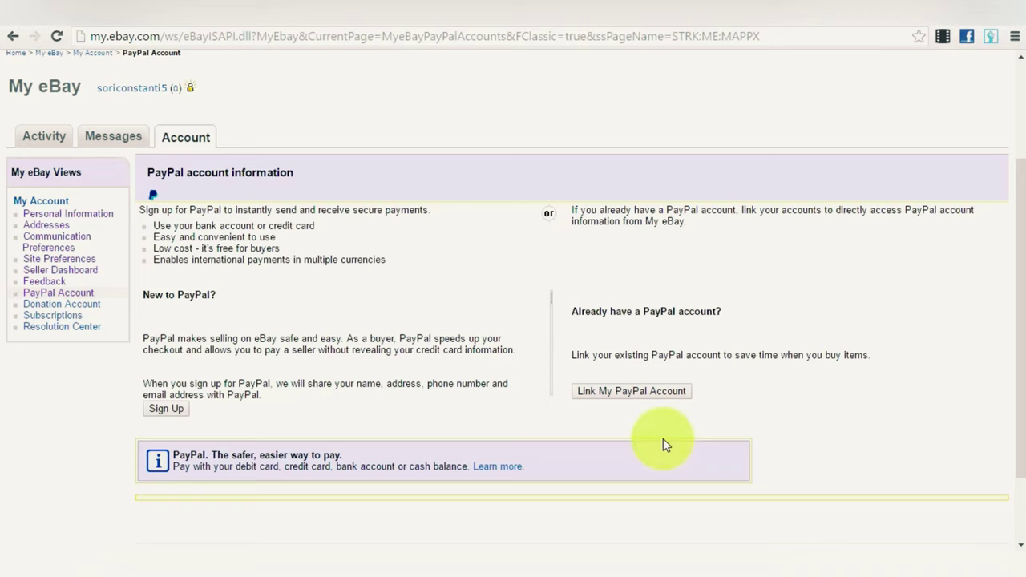
pyautogui.scroll(2, 663, 443)
pyautogui.scroll(-2, 660, 417)
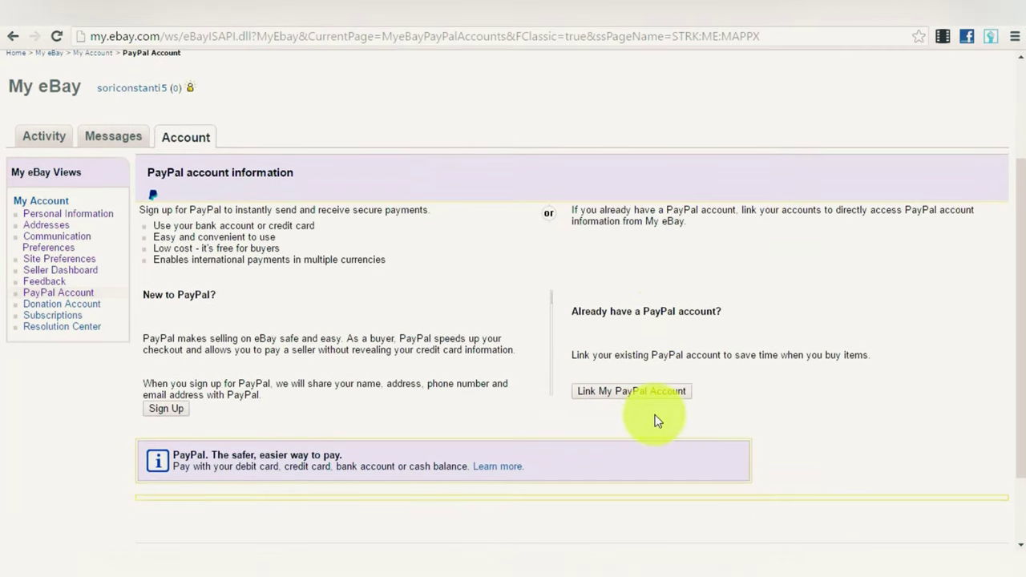
pyautogui.scroll(2, 656, 420)
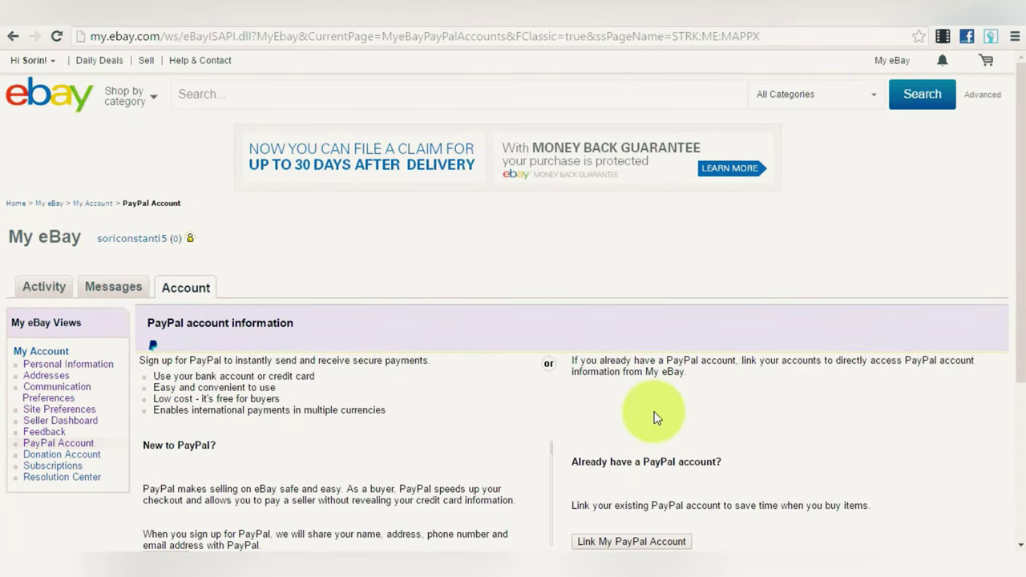
pyautogui.scroll(-2, 658, 415)
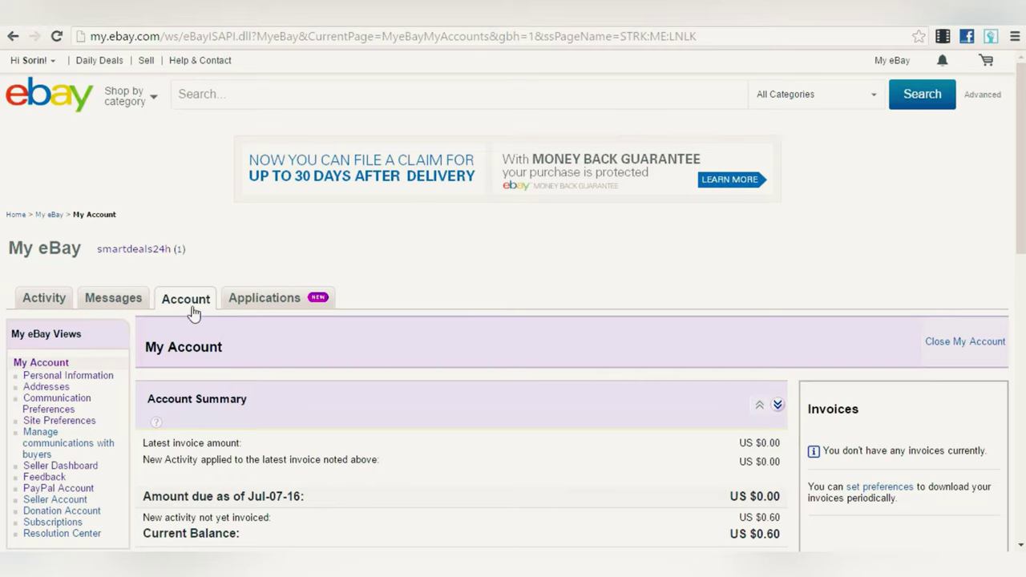
# Step: Open the Site Preferences of the account and bring the Selling Preferences into view
pyautogui.scroll(-1, 178, 292)
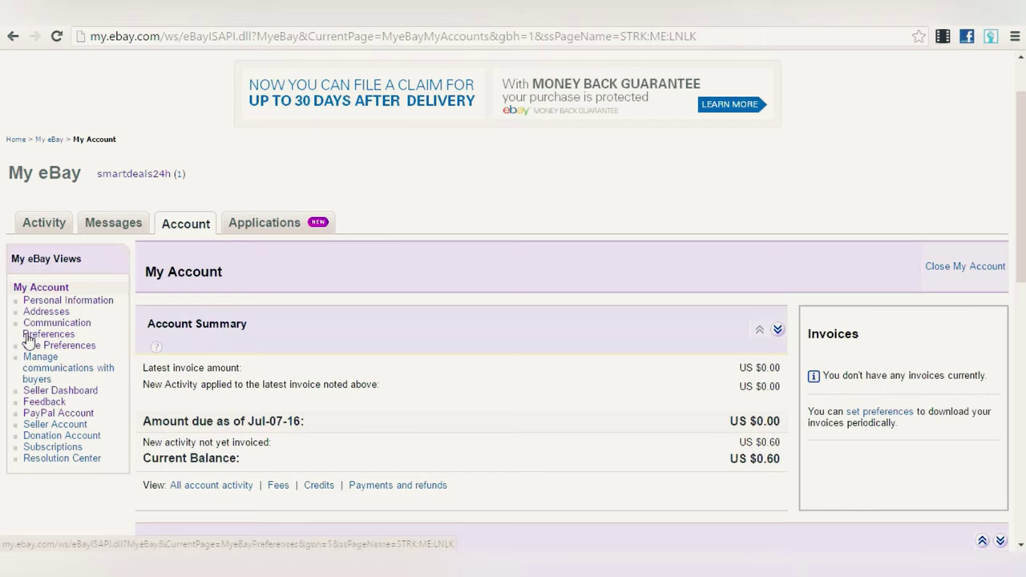
pyautogui.click(76, 349)
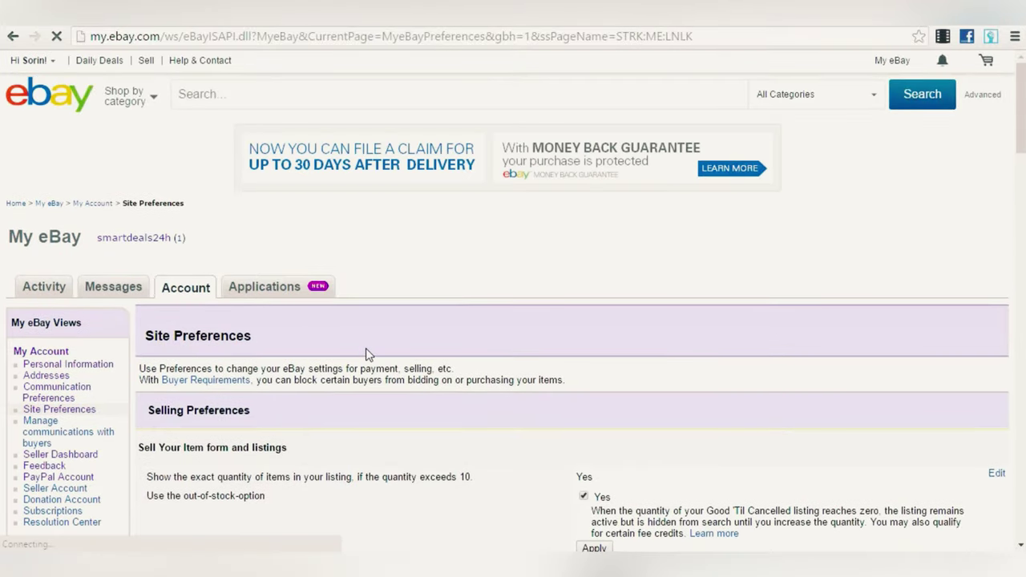
pyautogui.scroll(-1, 368, 350)
pyautogui.scroll(-1, 368, 350)
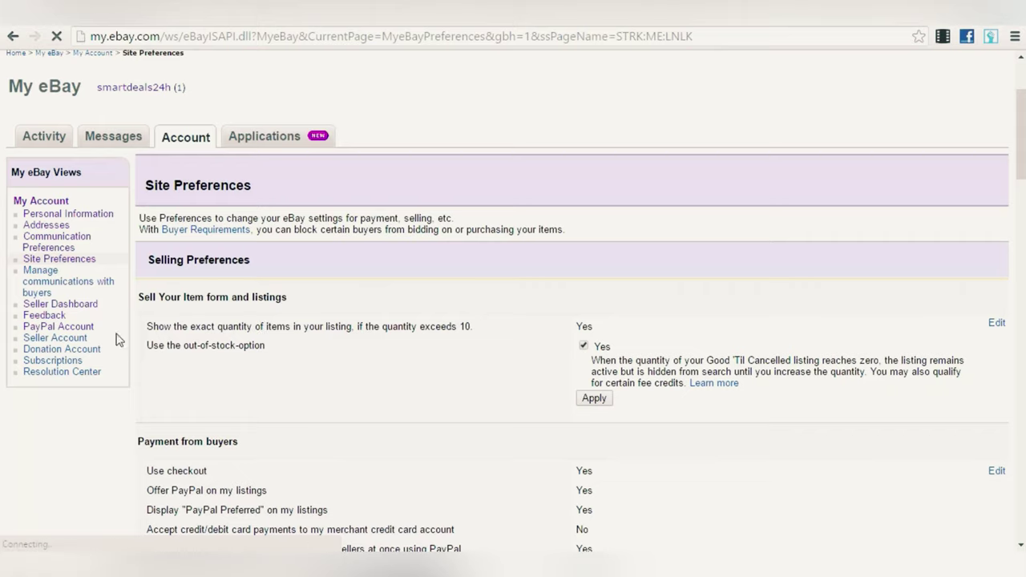
# Step: Expand the Sell Your Item form and listings settings and the Payment from buyers settings
pyautogui.click(997, 324)
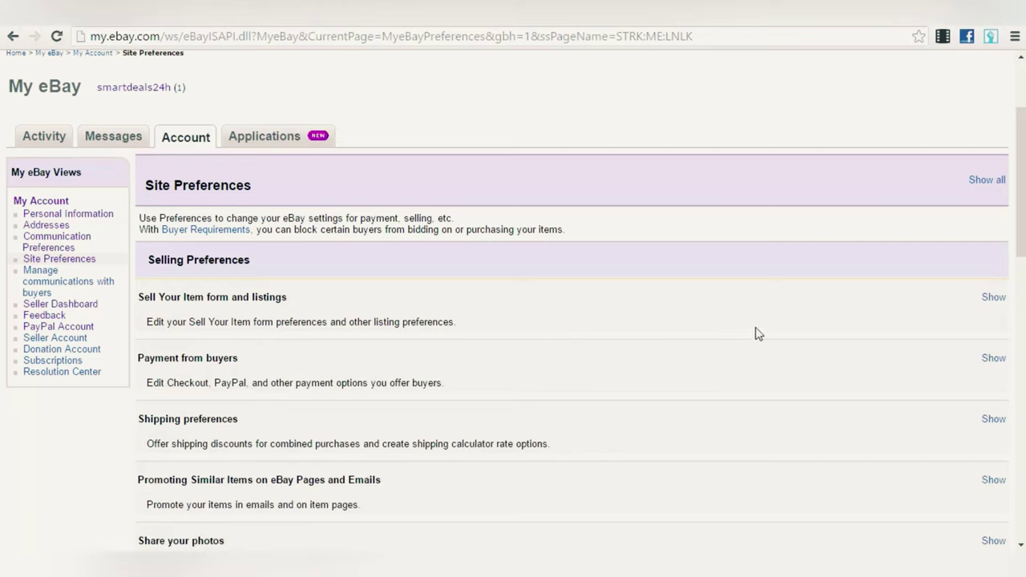
pyautogui.click(991, 298)
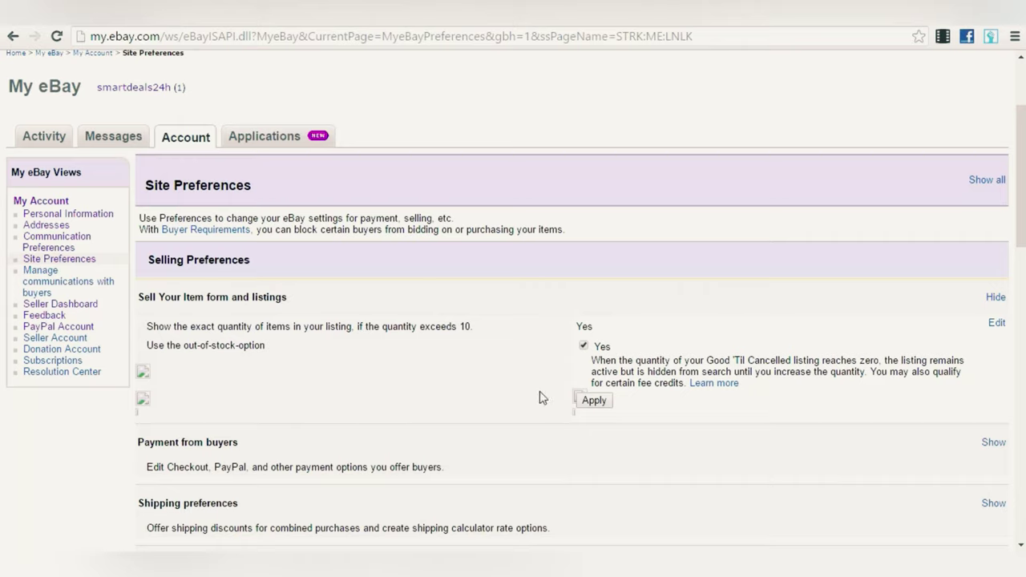
pyautogui.scroll(-2, 542, 397)
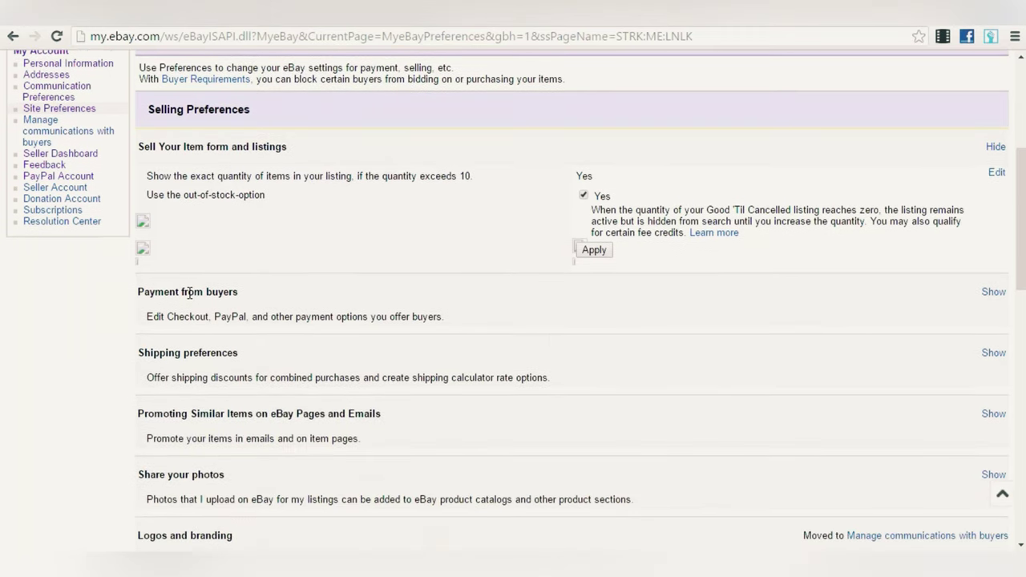
pyautogui.click(996, 294)
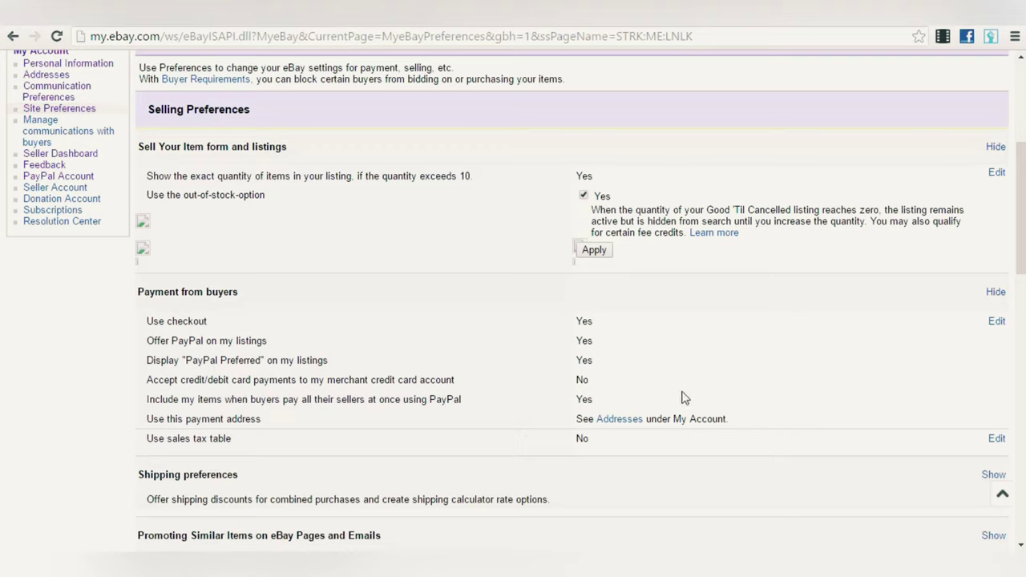
# Step: Expand the Shipping preferences and inspect the Global Shipping Program preferences, leaving them without submitting
pyautogui.scroll(-3, 711, 444)
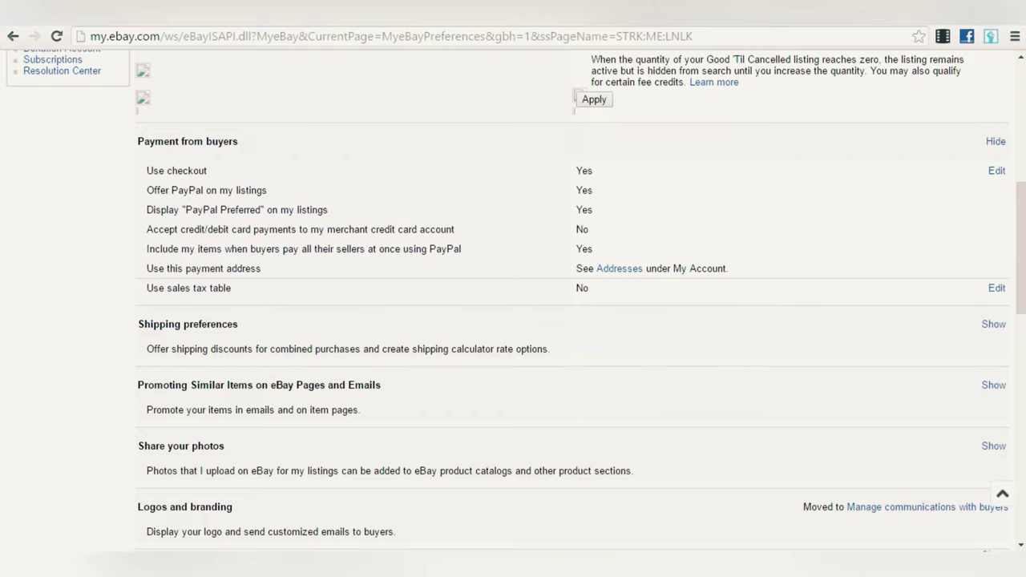
pyautogui.click(994, 324)
pyautogui.scroll(-1, 722, 337)
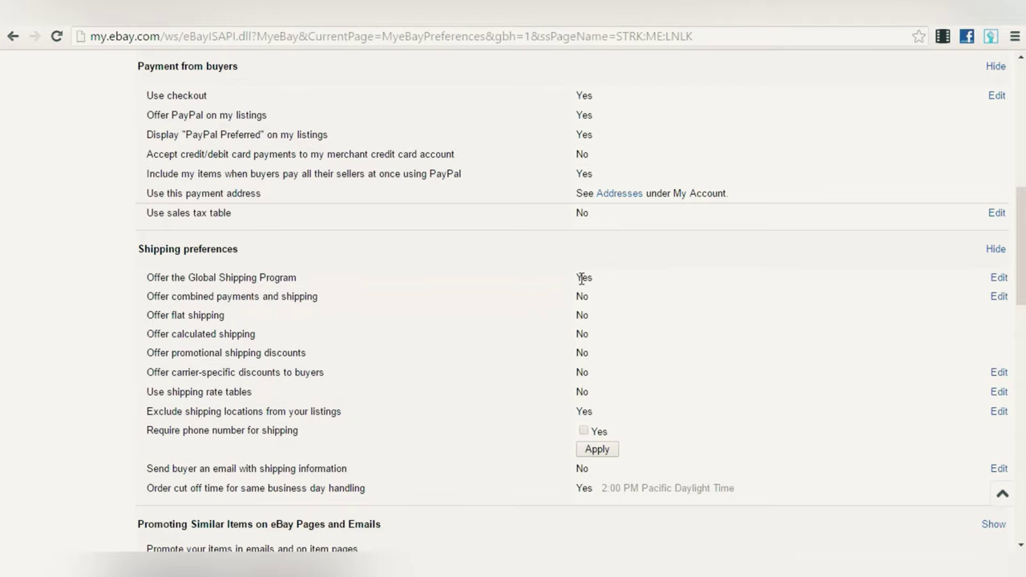
pyautogui.click(999, 280)
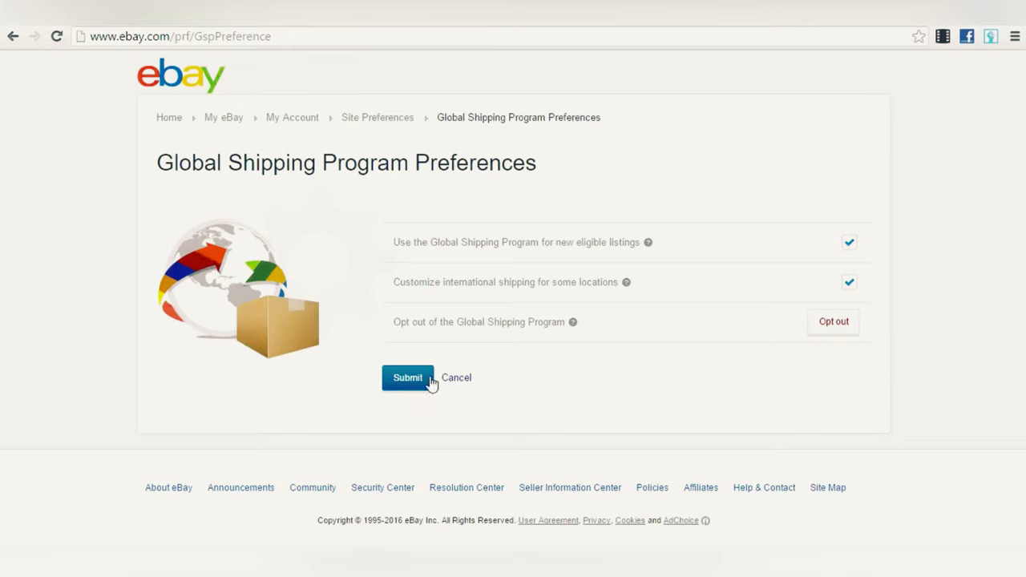
pyautogui.click(462, 378)
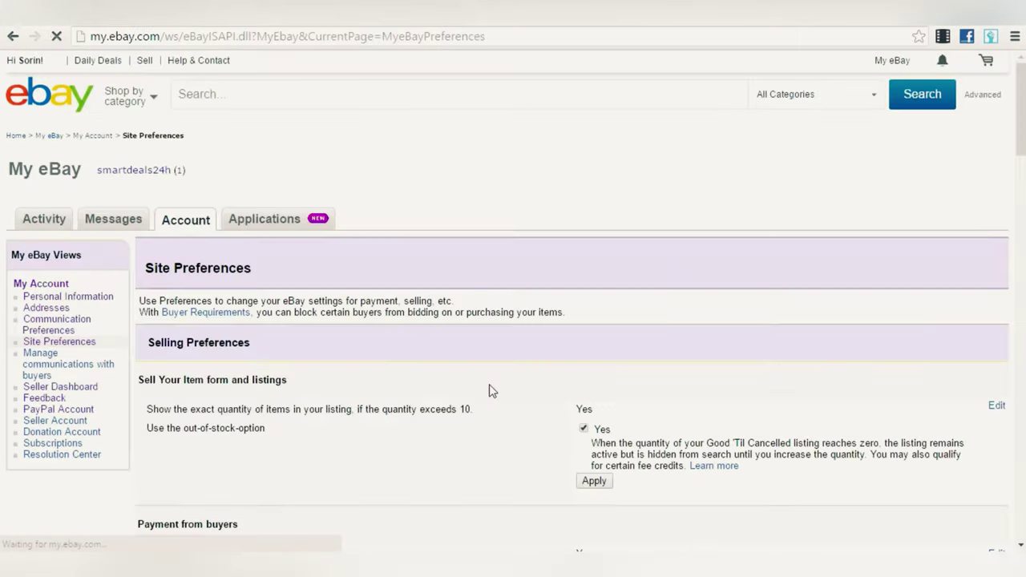
# Step: View the Exclude shipping locations settings and return to the Site Preferences
pyautogui.scroll(-7, 663, 301)
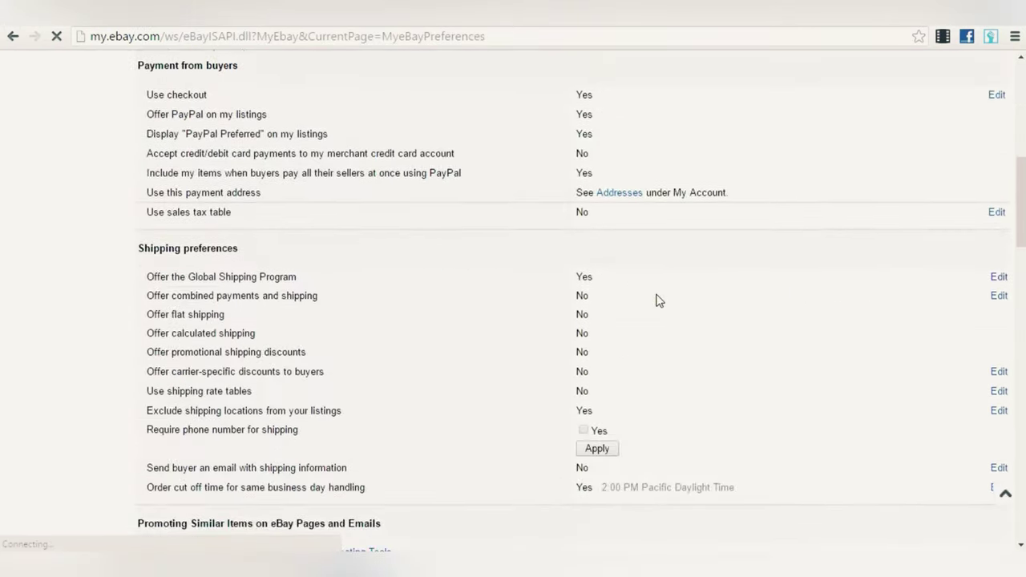
pyautogui.scroll(-2, 660, 301)
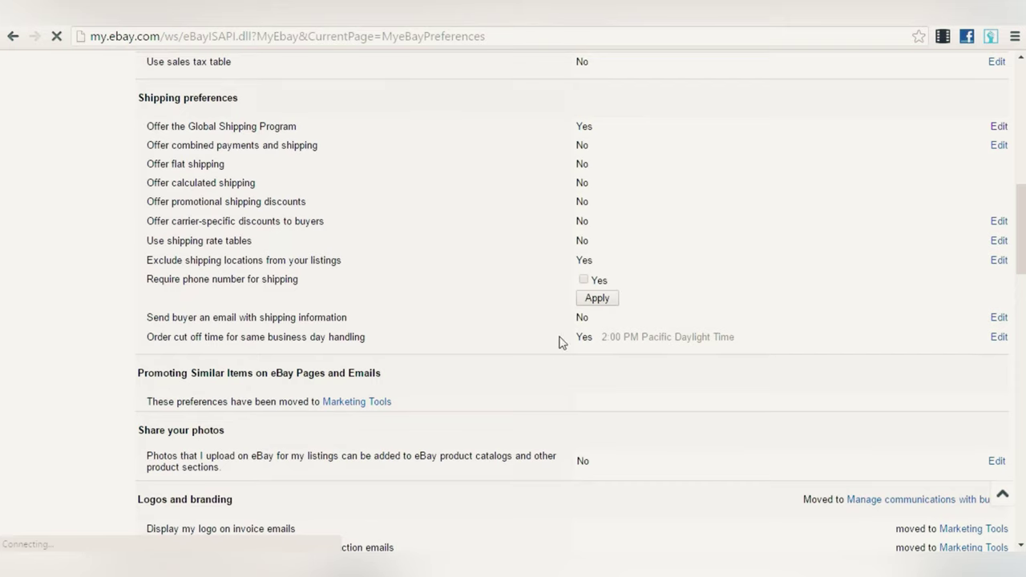
pyautogui.scroll(-1, 554, 340)
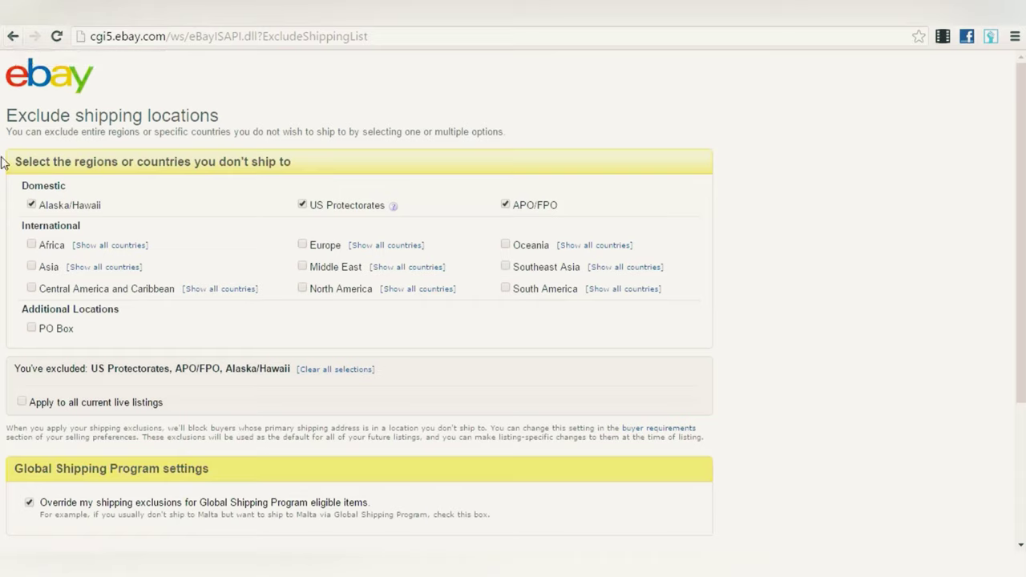
pyautogui.click(12, 37)
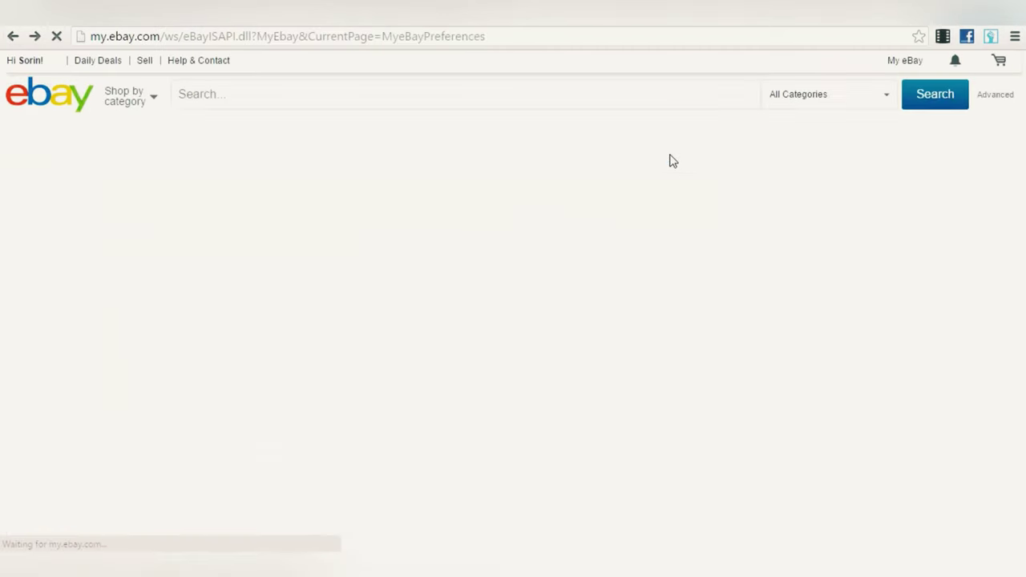
# Step: Examine the remaining selling preferences, including buyer requirements, communications with buyers and the Unpaid Item Assistant, and return to the start of Site Preferences
pyautogui.scroll(-2, 749, 262)
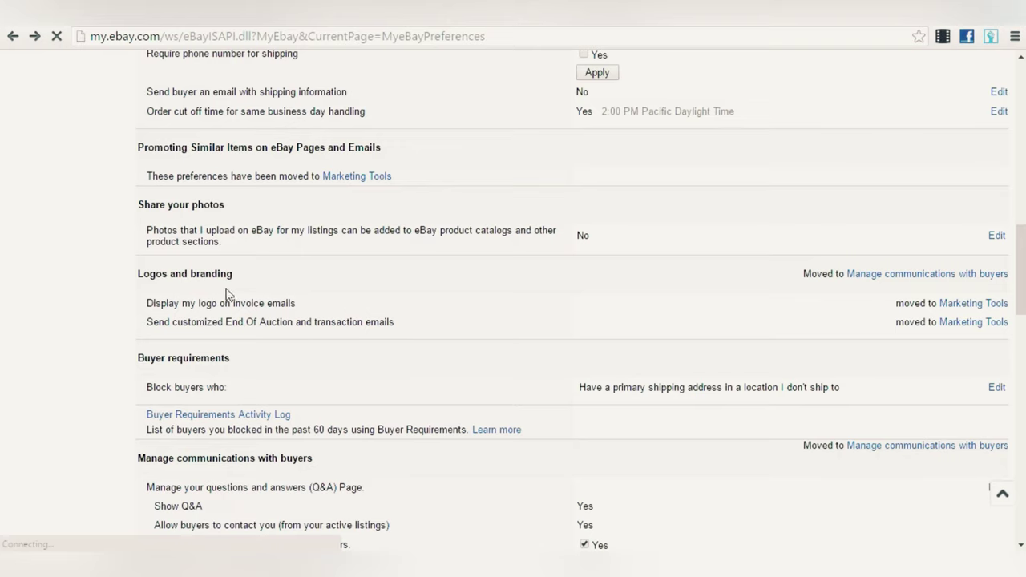
pyautogui.scroll(-1, 191, 305)
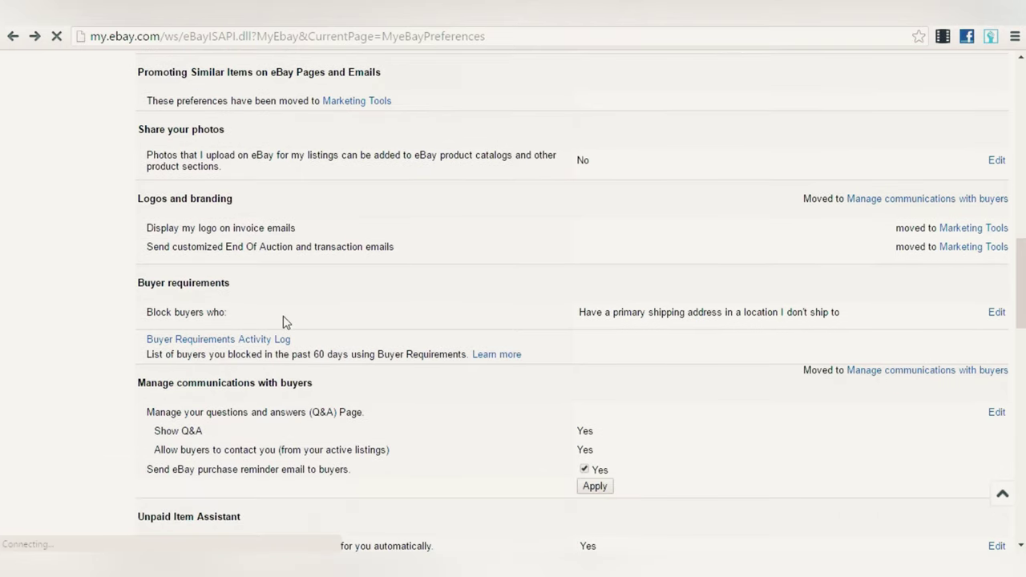
pyautogui.scroll(-1, 283, 316)
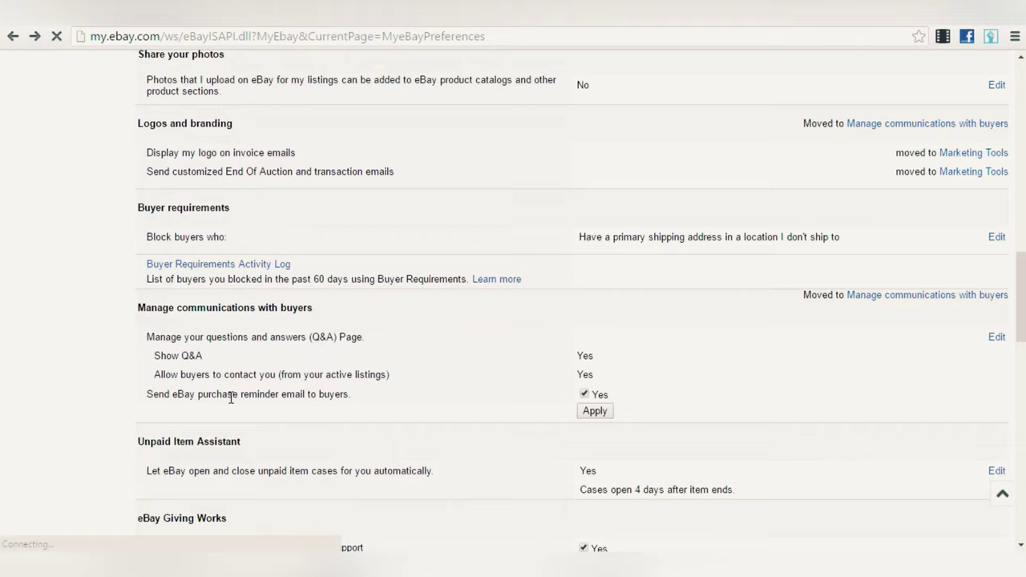
pyautogui.moveTo(244, 396); pyautogui.dragTo(527, 394)
pyautogui.click(527, 401)
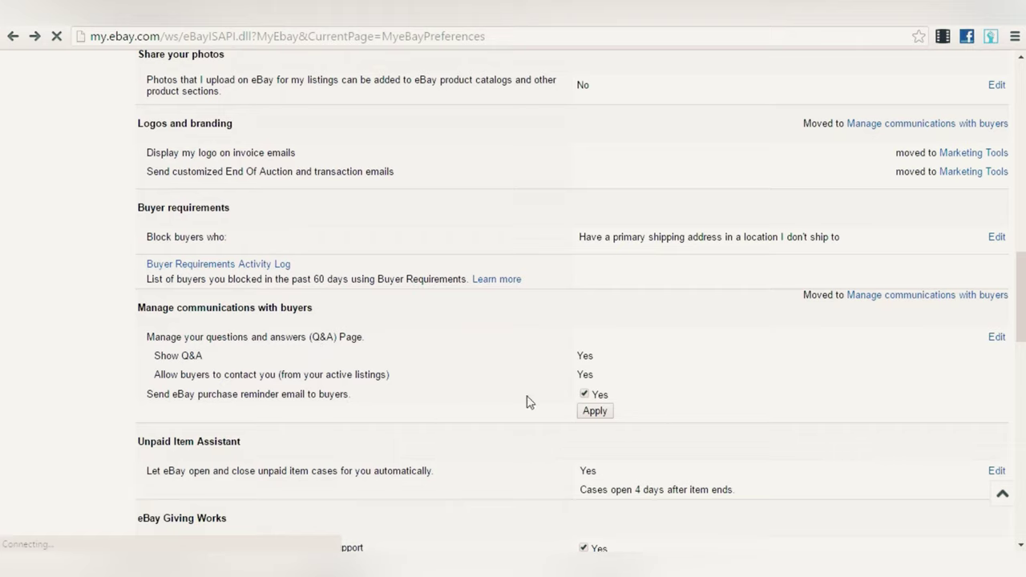
pyautogui.click(611, 413)
pyautogui.scroll(8, 631, 392)
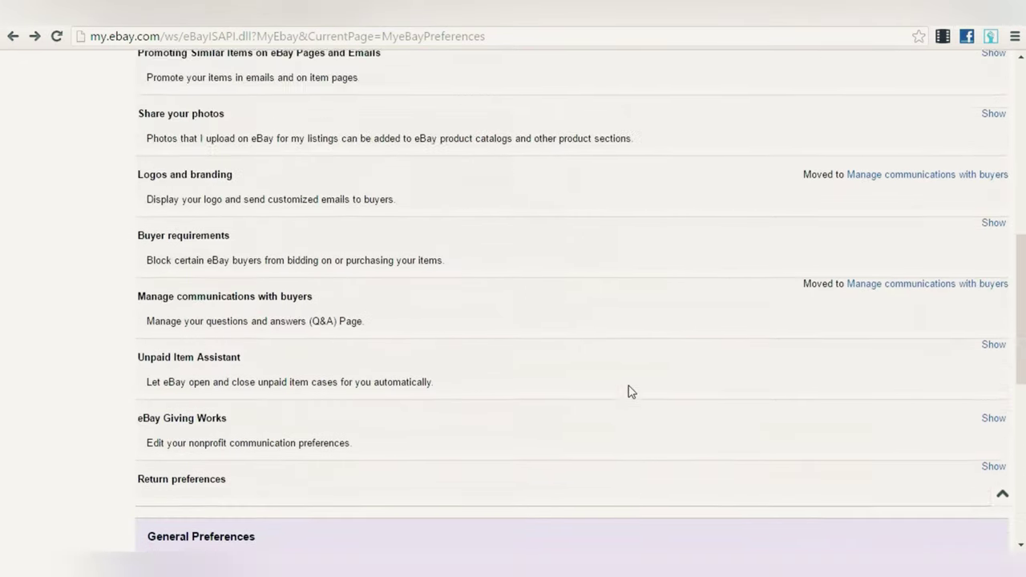
pyautogui.scroll(4, 628, 391)
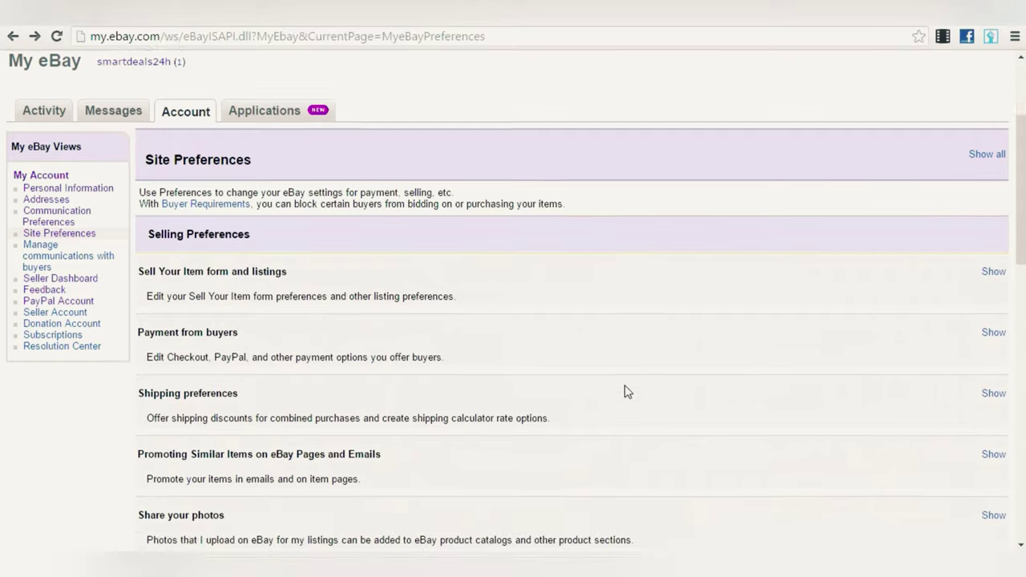
# Step: Expand the Promoting Similar Items on eBay Pages and Emails preferences and the Share your photos preferences
pyautogui.scroll(-2, 624, 385)
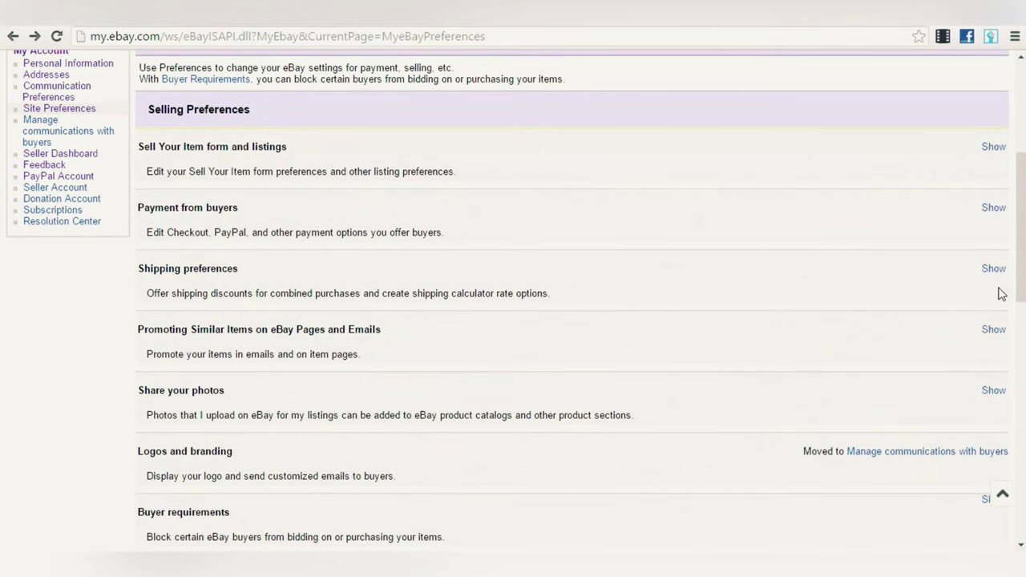
pyautogui.click(993, 329)
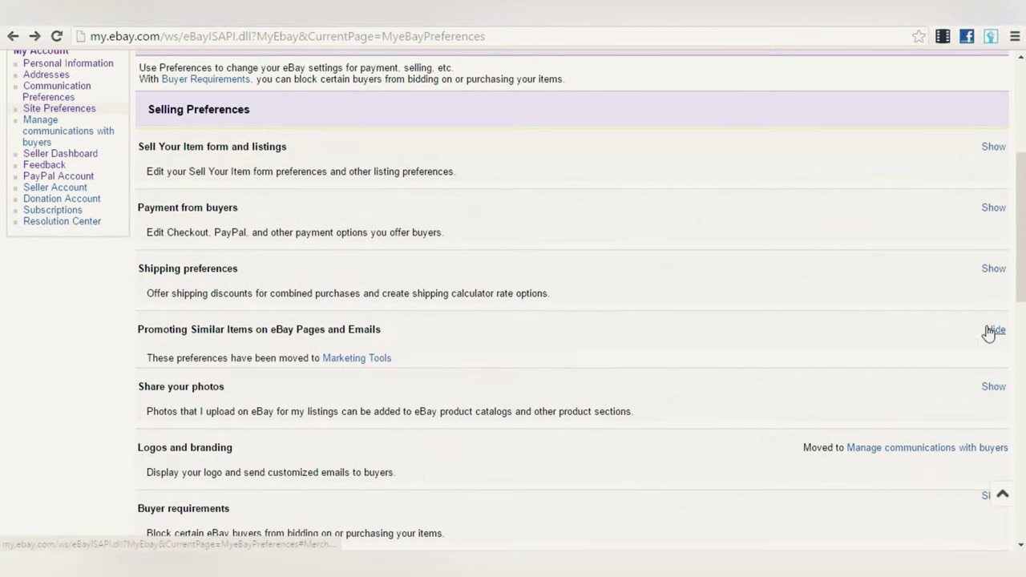
pyautogui.scroll(-1, 369, 366)
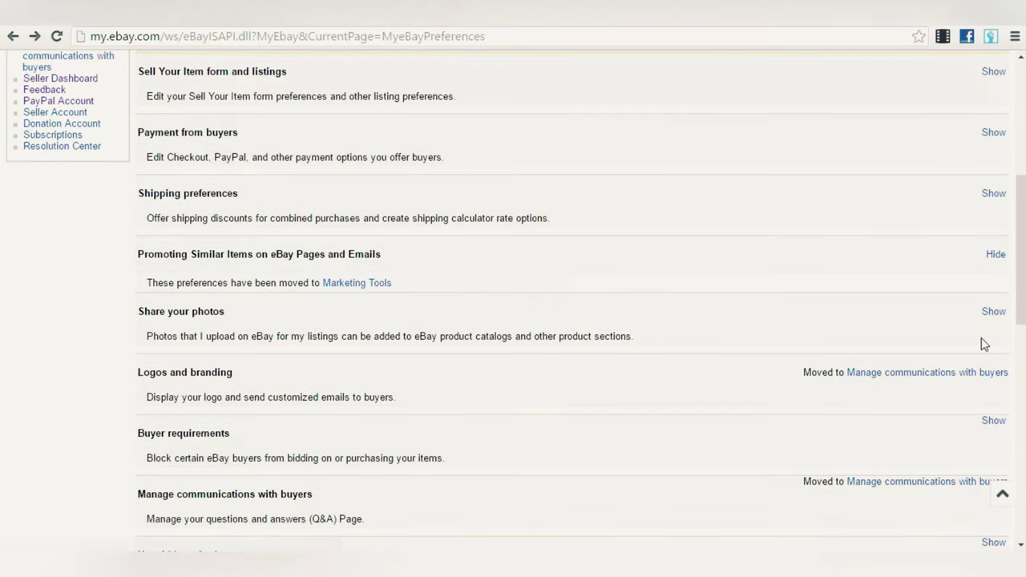
pyautogui.click(994, 313)
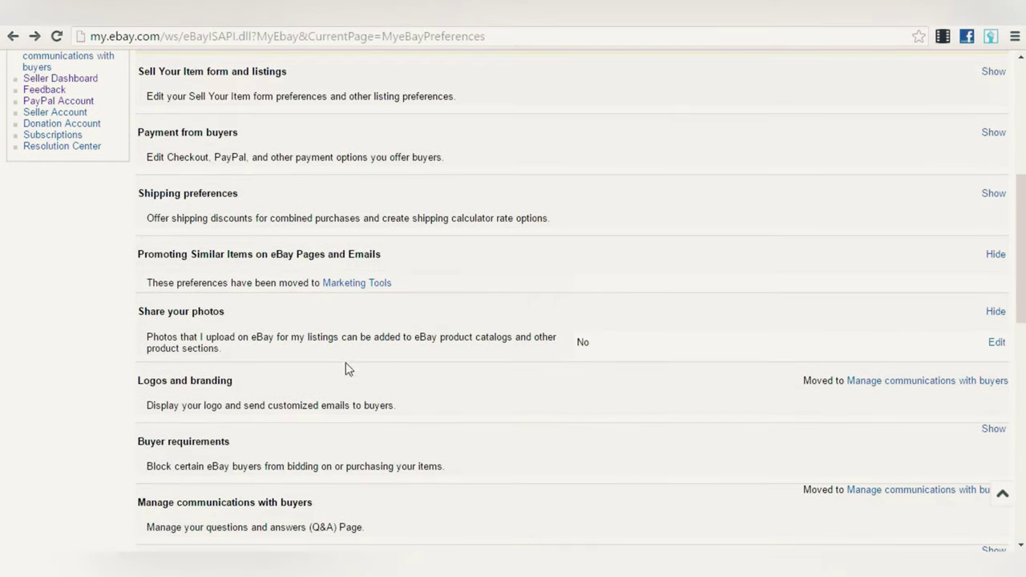
# Step: Expand the Unpaid Item Assistant settings and the Reviews & Guides preference under General Preferences
pyautogui.scroll(-3, 882, 401)
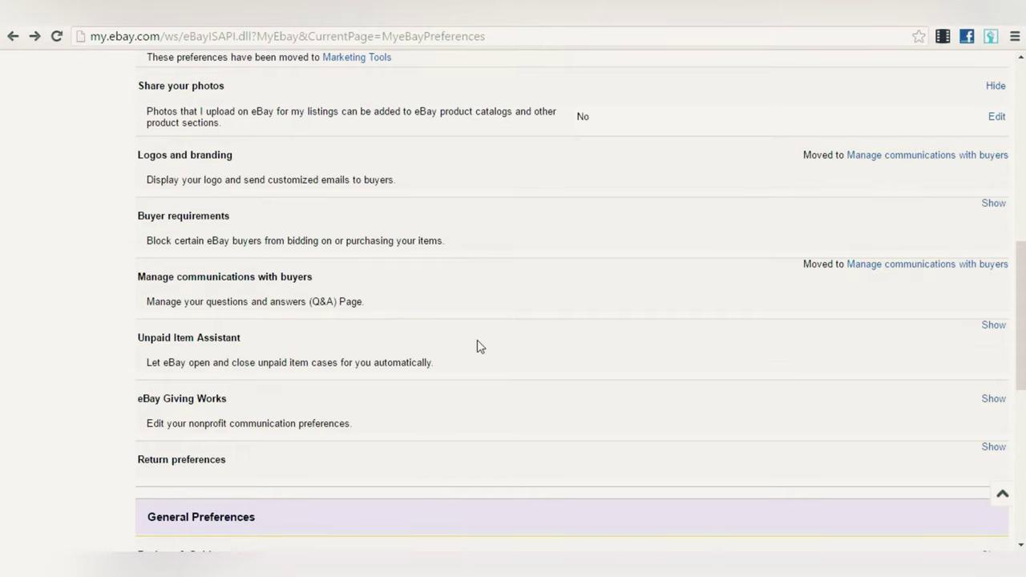
pyautogui.click(993, 326)
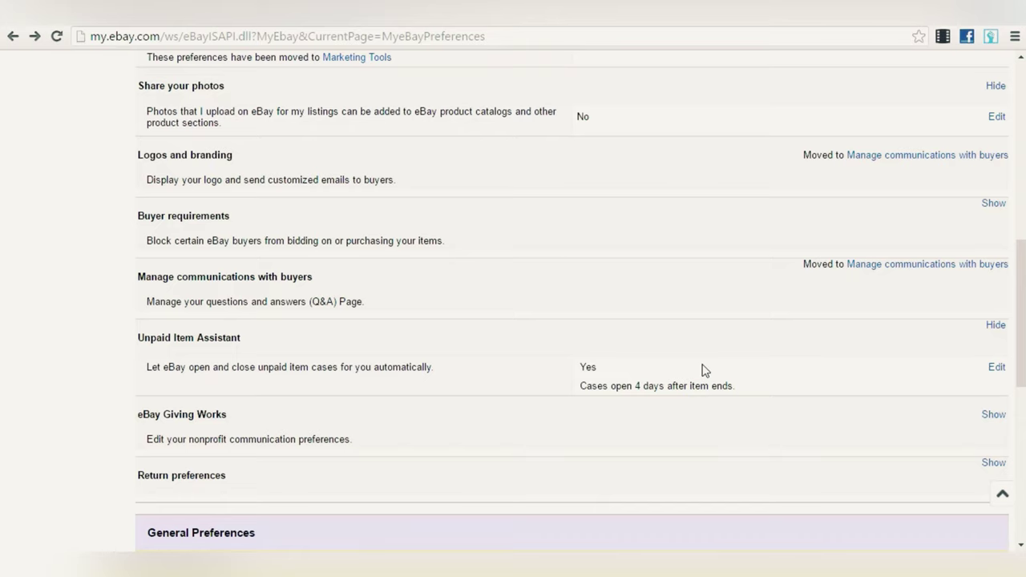
pyautogui.scroll(-2, 702, 369)
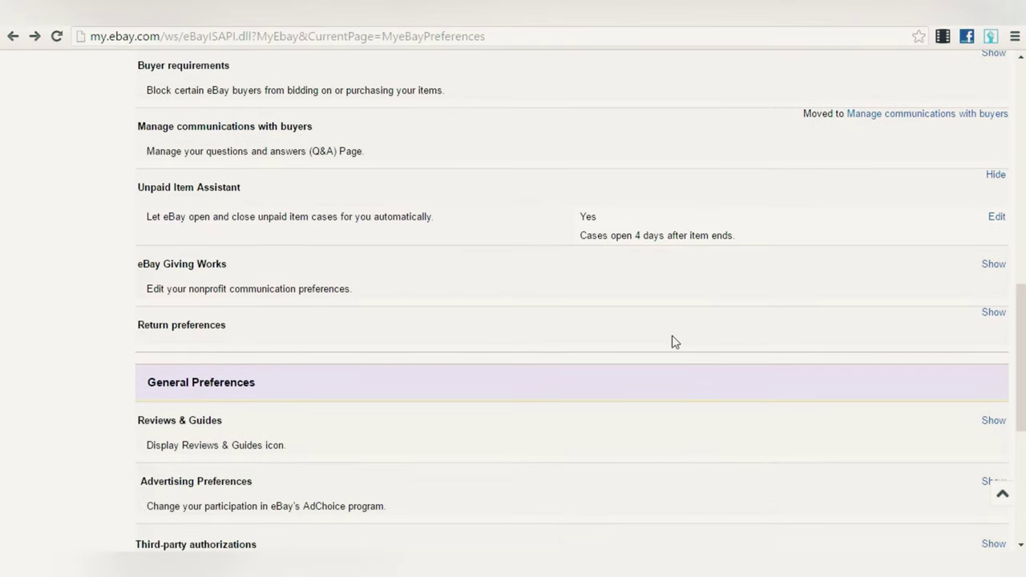
pyautogui.scroll(-2, 294, 408)
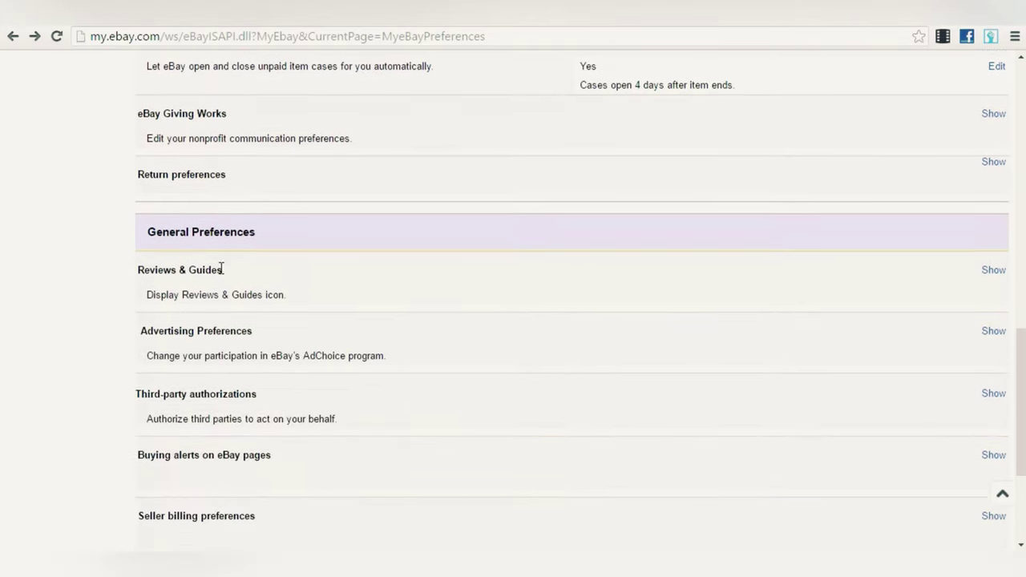
pyautogui.click(999, 272)
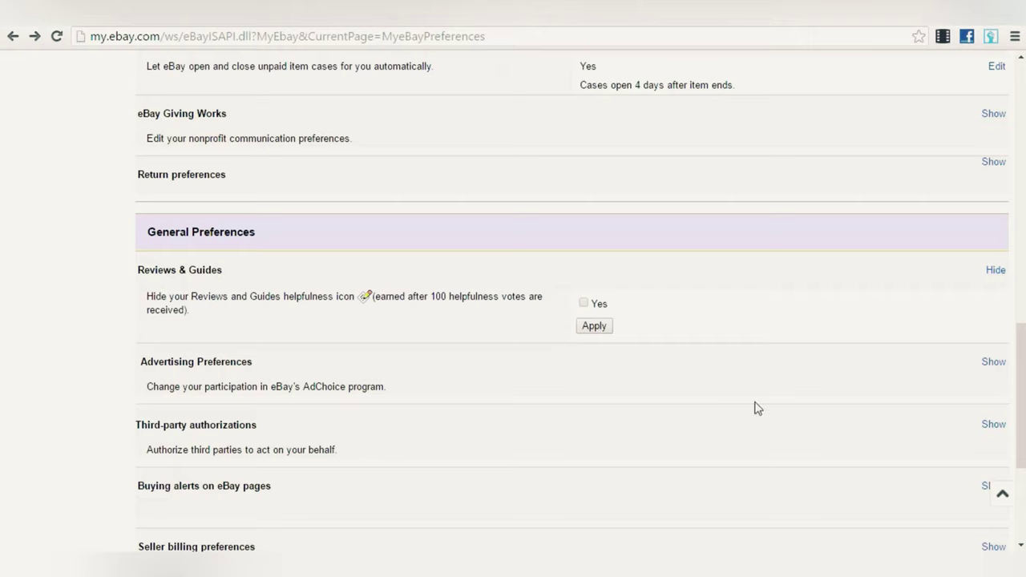
# Step: Look through the remaining General Preferences, including third-party authorizations and seller billing, and return to the start of Site Preferences
pyautogui.scroll(-1, 657, 313)
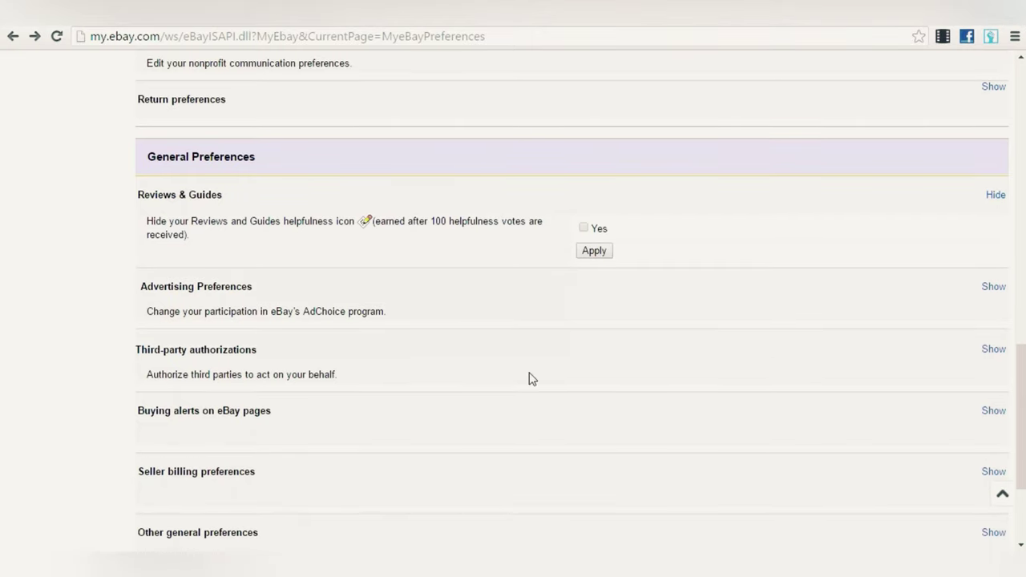
pyautogui.scroll(-1, 529, 372)
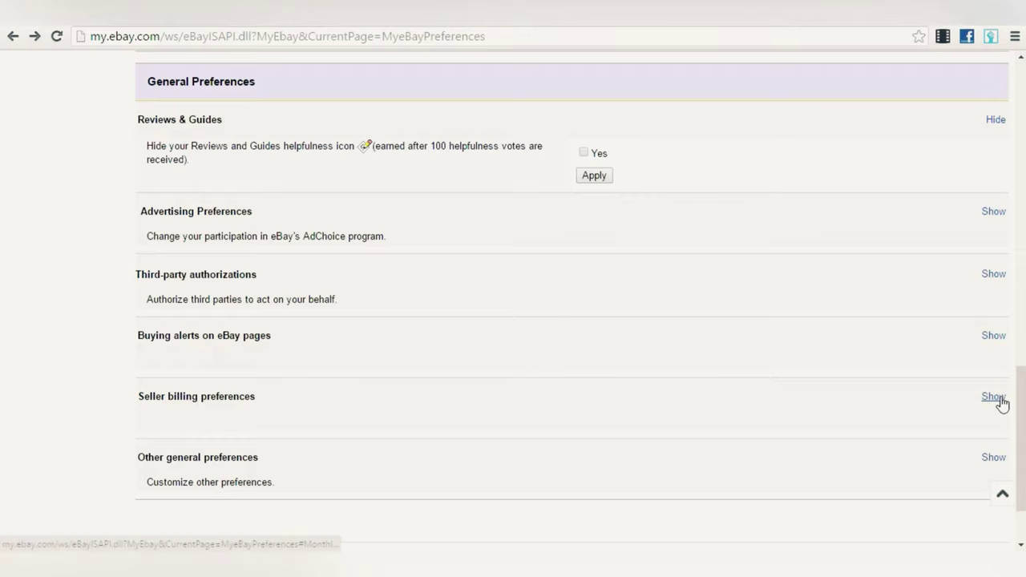
pyautogui.scroll(-2, 736, 321)
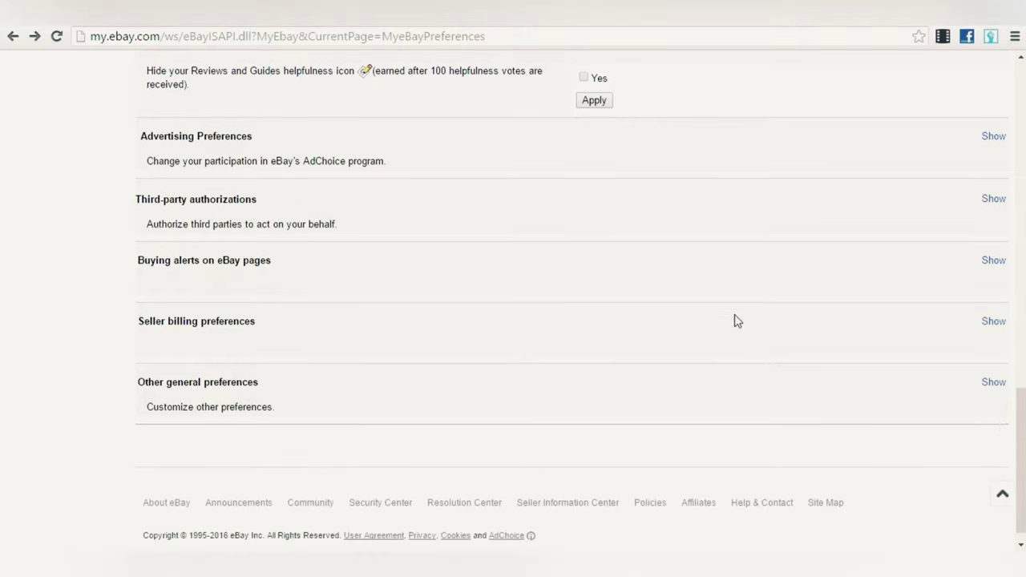
pyautogui.scroll(-1, 960, 449)
pyautogui.moveTo(1021, 457); pyautogui.dragTo(1024, 226)
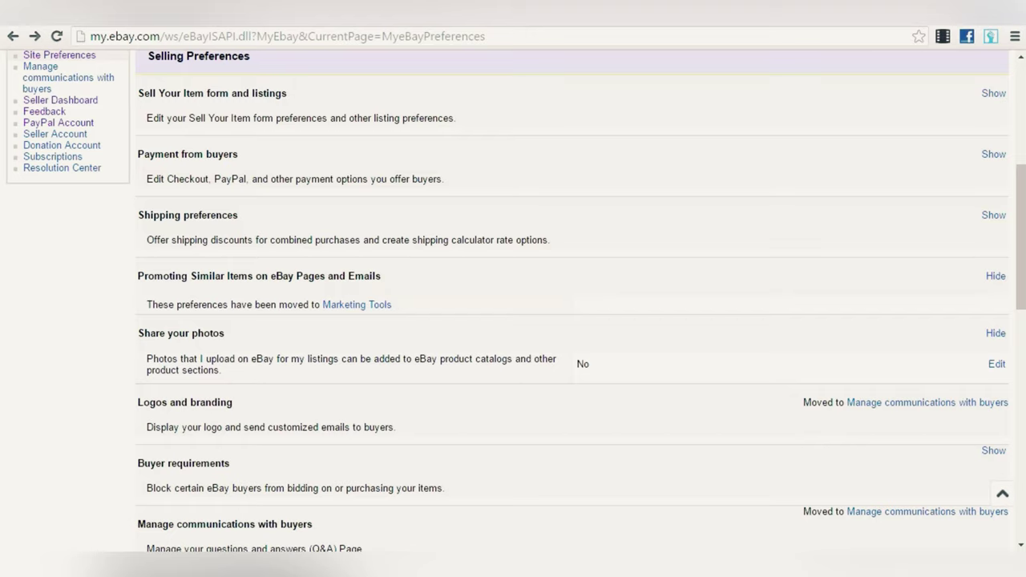
pyautogui.scroll(3, 637, 334)
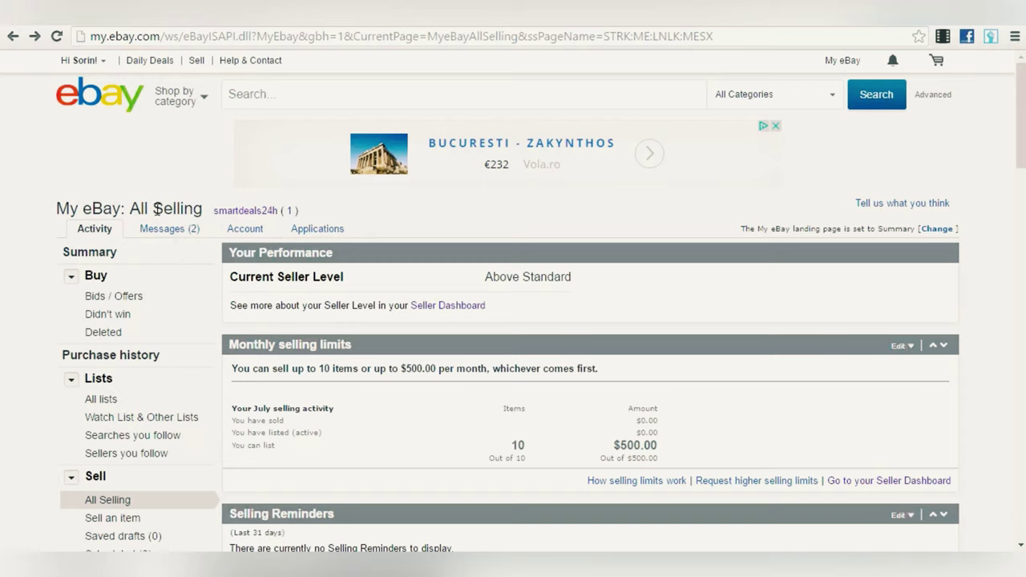
# Step: Review the monthly selling limits on the All Selling page and start selling an item
pyautogui.scroll(-1, 590, 274)
pyautogui.scroll(-2, 590, 274)
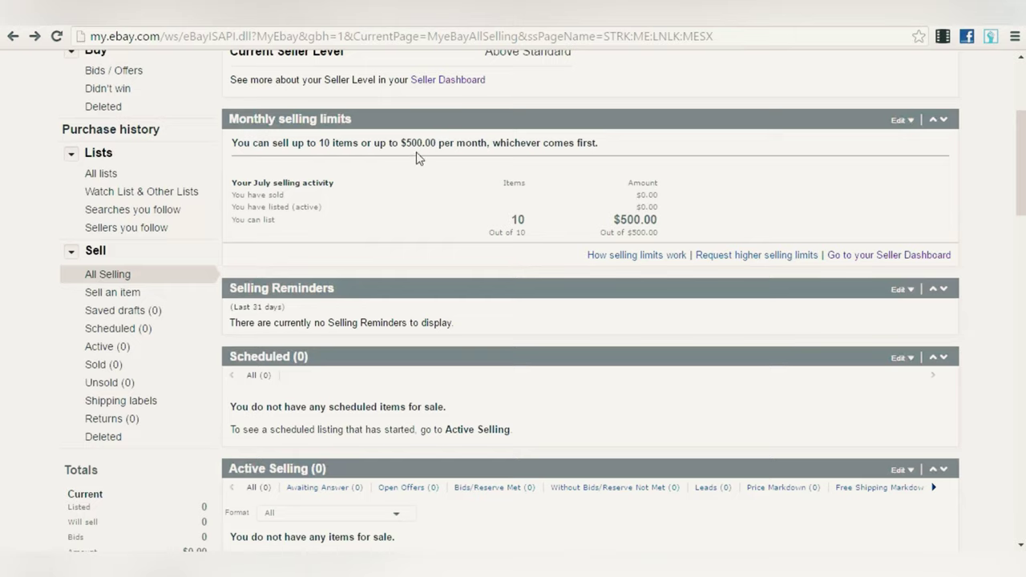
pyautogui.scroll(2, 261, 232)
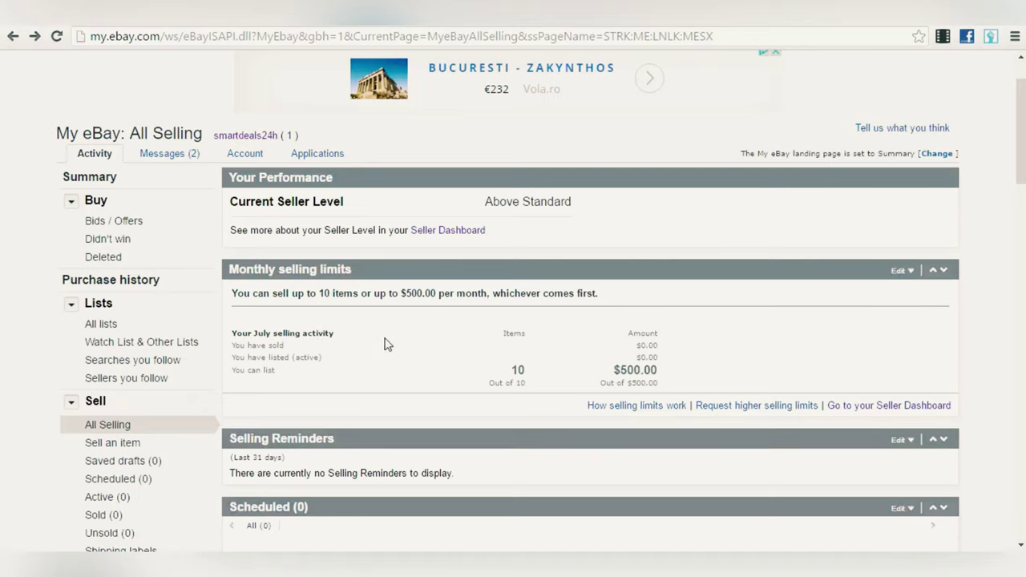
pyautogui.scroll(-1, 385, 343)
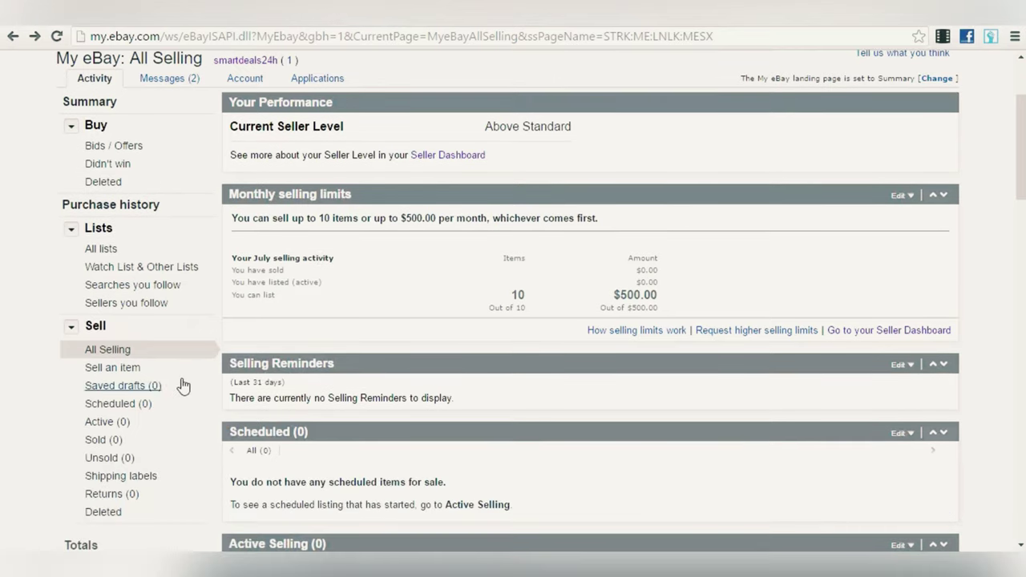
pyautogui.click(117, 368)
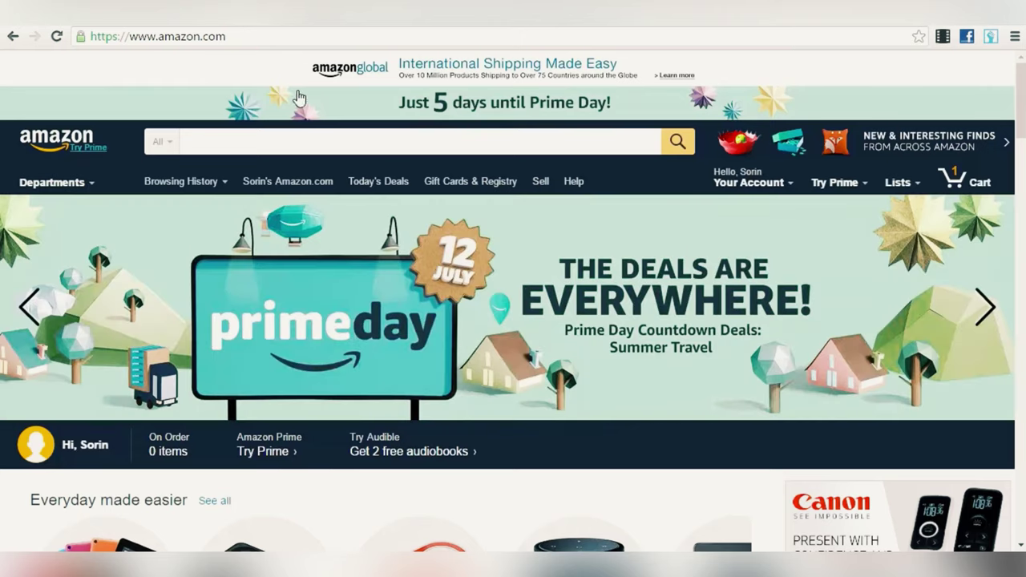
# Step: Switch to Amazon and search all departments for "burger press"
pyautogui.click(305, 147)
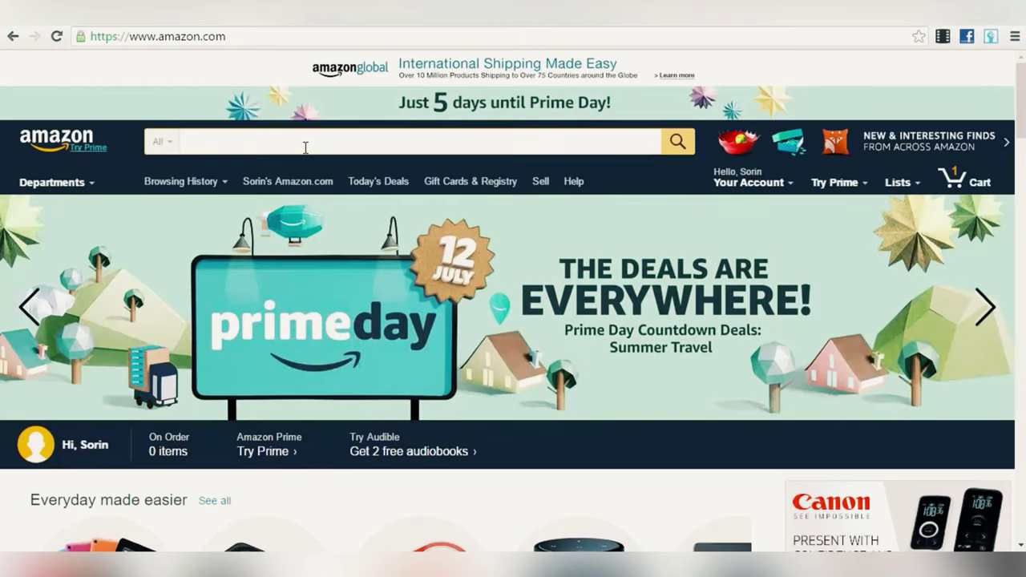
pyautogui.write('burger press')
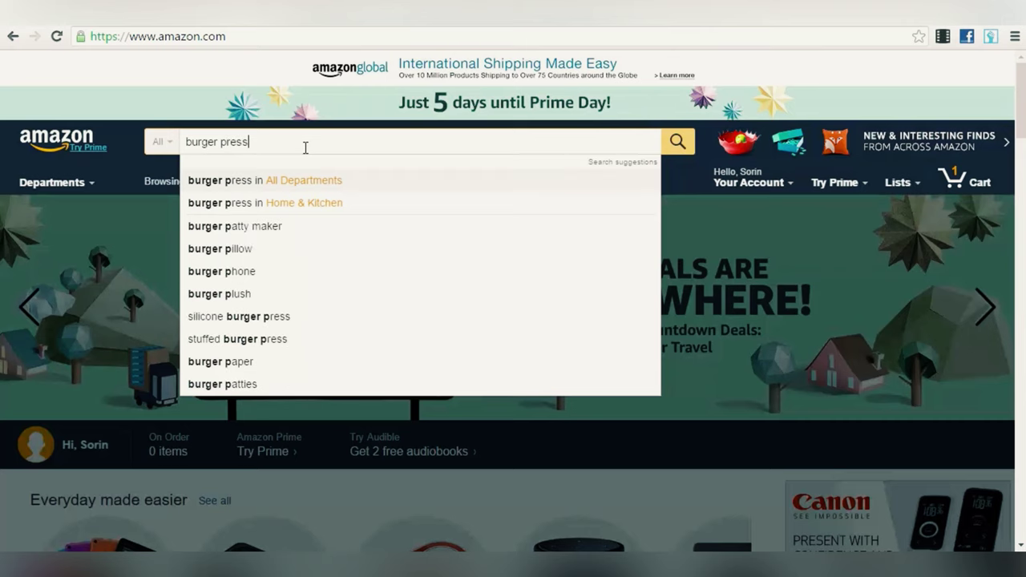
pyautogui.press('Return')
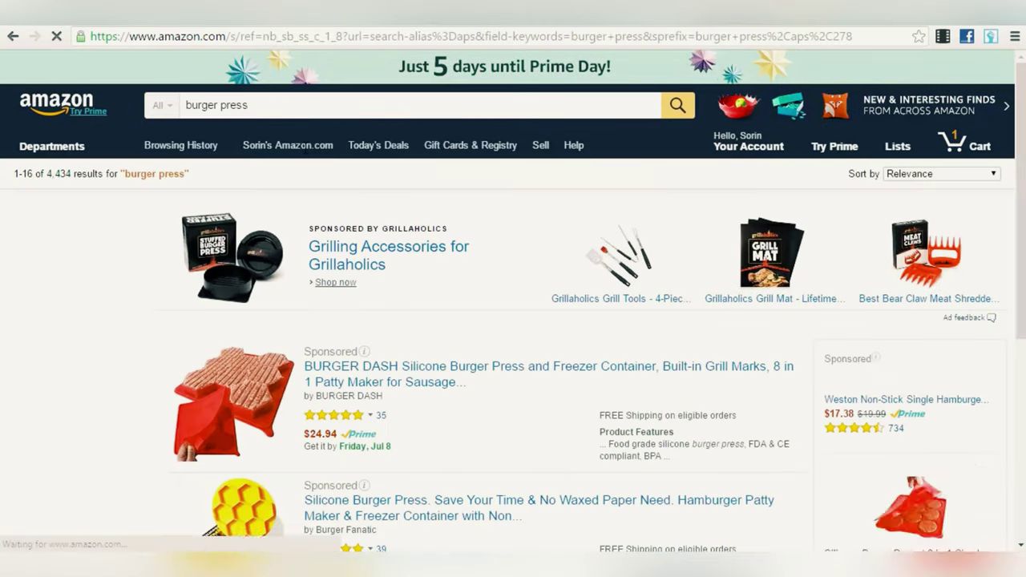
# Step: Browse the burger press search results, comparing the products' prices, ratings and sales ranks
pyautogui.scroll(-3, 426, 307)
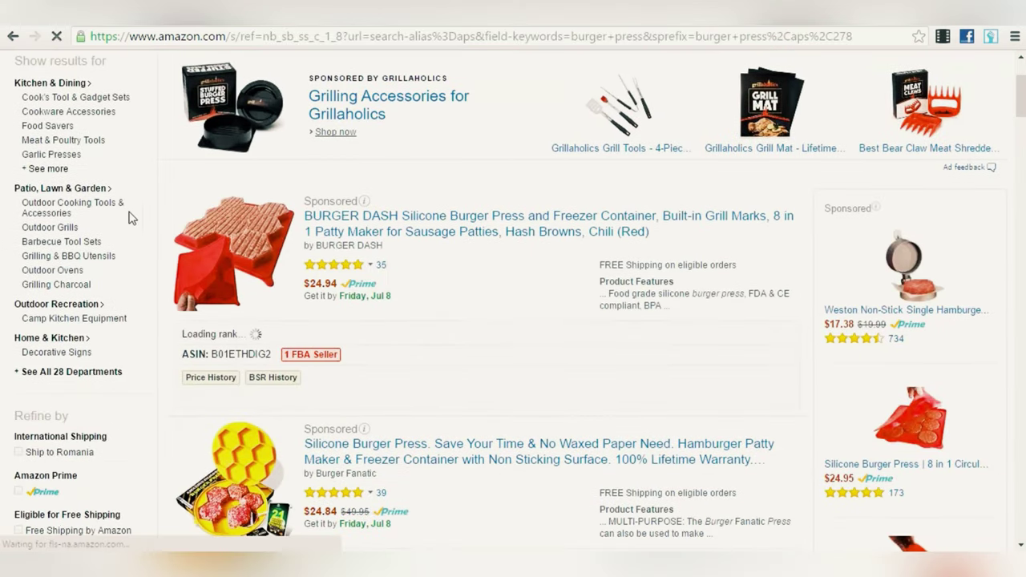
pyautogui.scroll(-2, 501, 379)
pyautogui.scroll(-6, 500, 373)
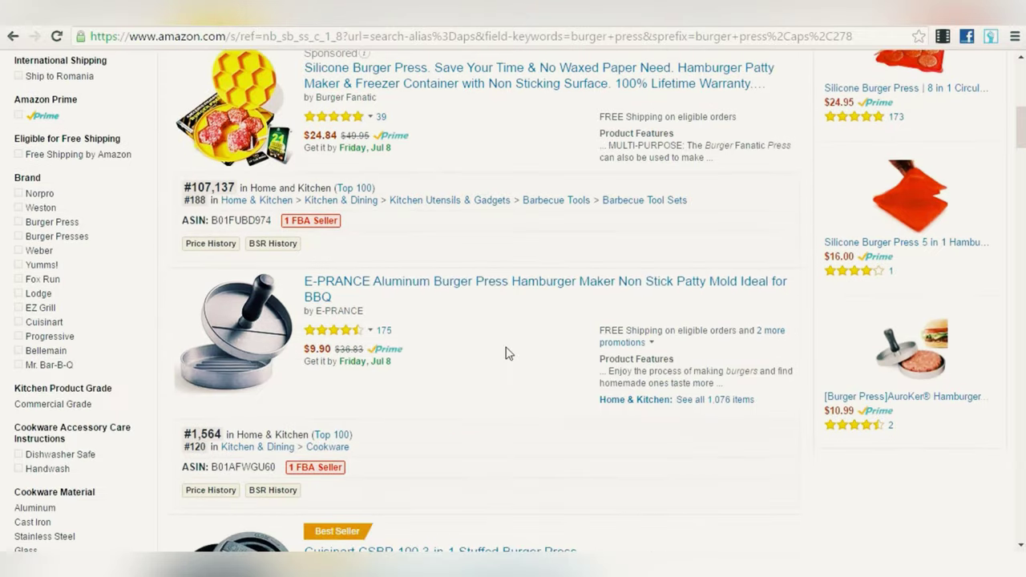
pyautogui.scroll(5, 504, 365)
pyautogui.scroll(5, 502, 363)
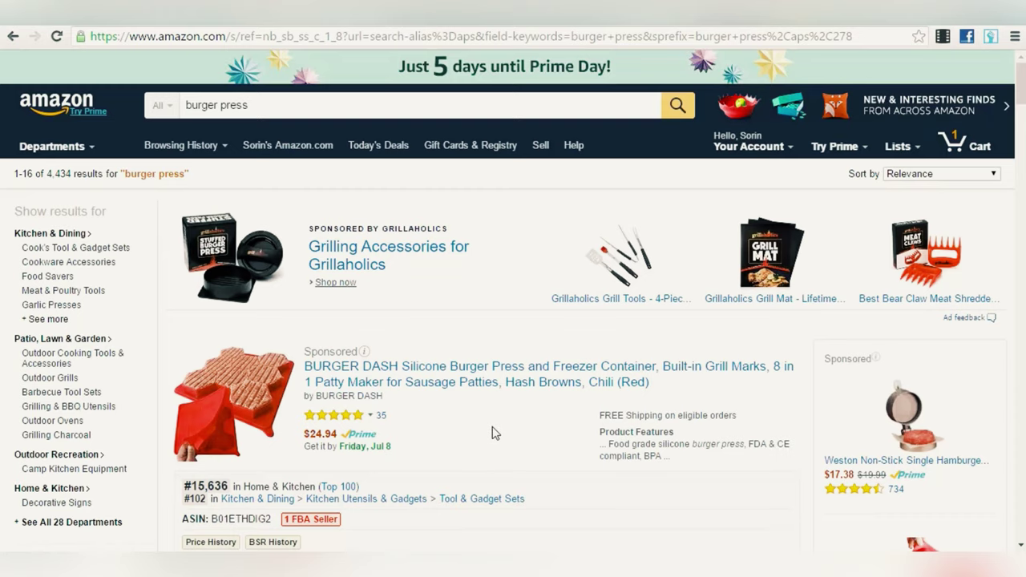
pyautogui.scroll(-4, 492, 433)
pyautogui.scroll(4, 493, 433)
pyautogui.scroll(-7, 481, 433)
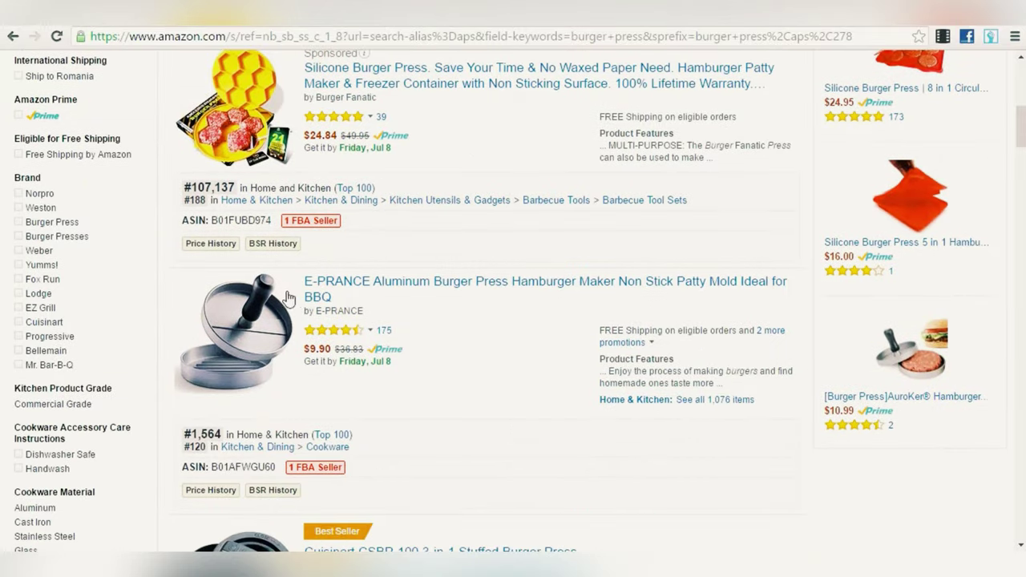
pyautogui.moveTo(201, 302)
pyautogui.scroll(-4, 513, 339)
pyautogui.scroll(6, 321, 321)
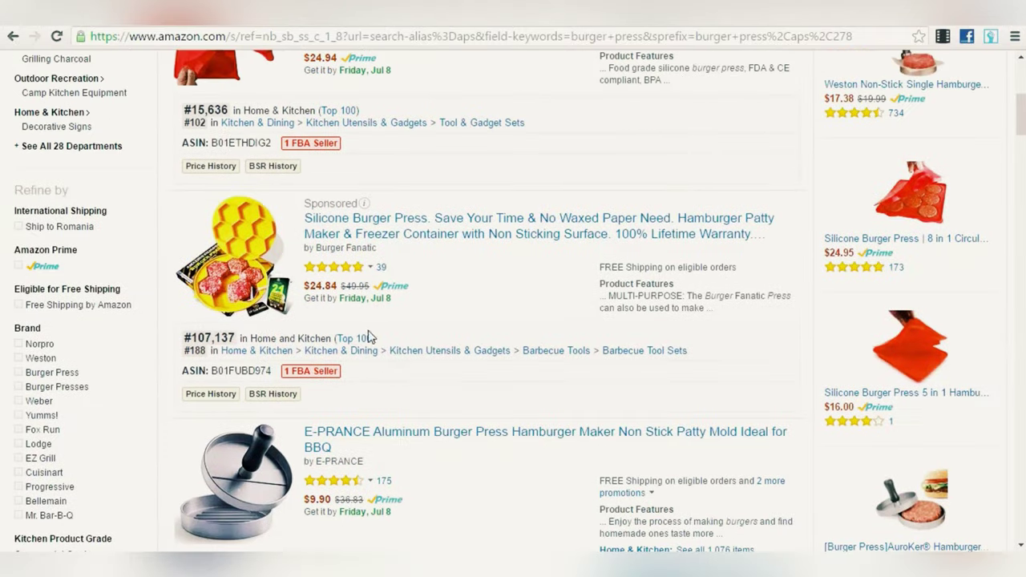
pyautogui.moveTo(249, 284)
pyautogui.scroll(-15, 390, 366)
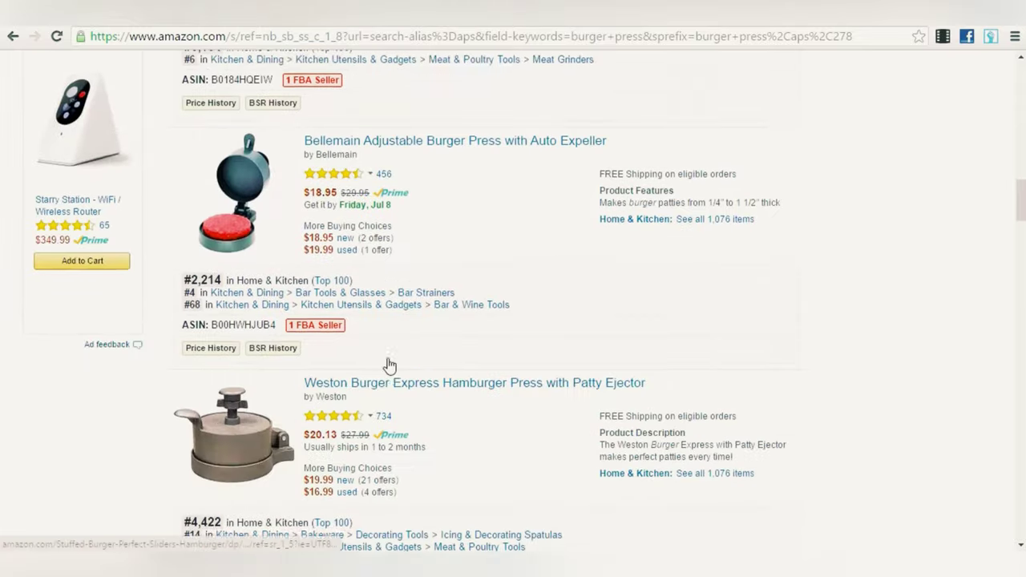
pyautogui.scroll(-6, 389, 365)
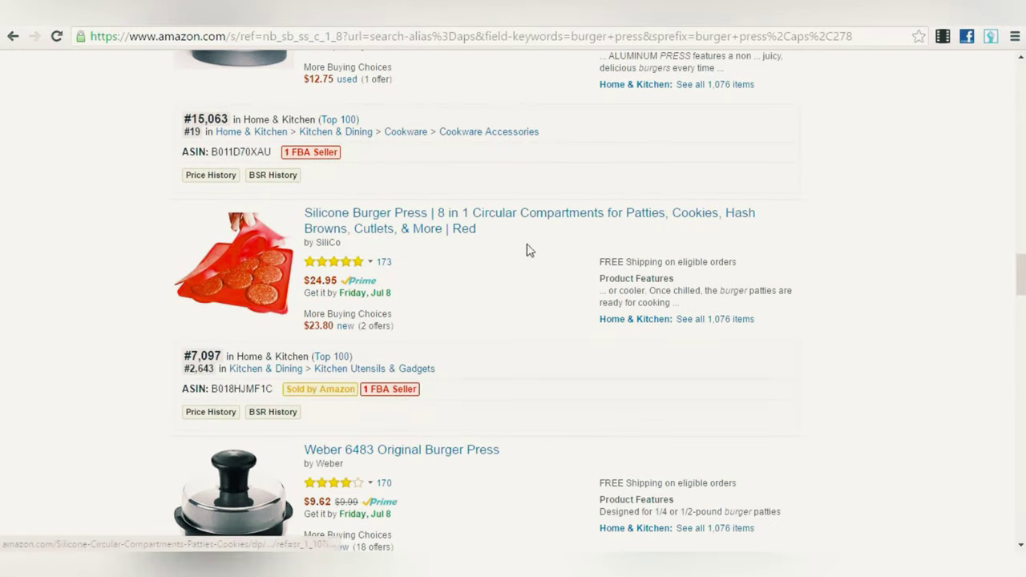
# Step: Open the SiliCo 8 in 1 Silicone Burger Press product page and copy "Silicone Burger Press" from its title
pyautogui.click(412, 219)
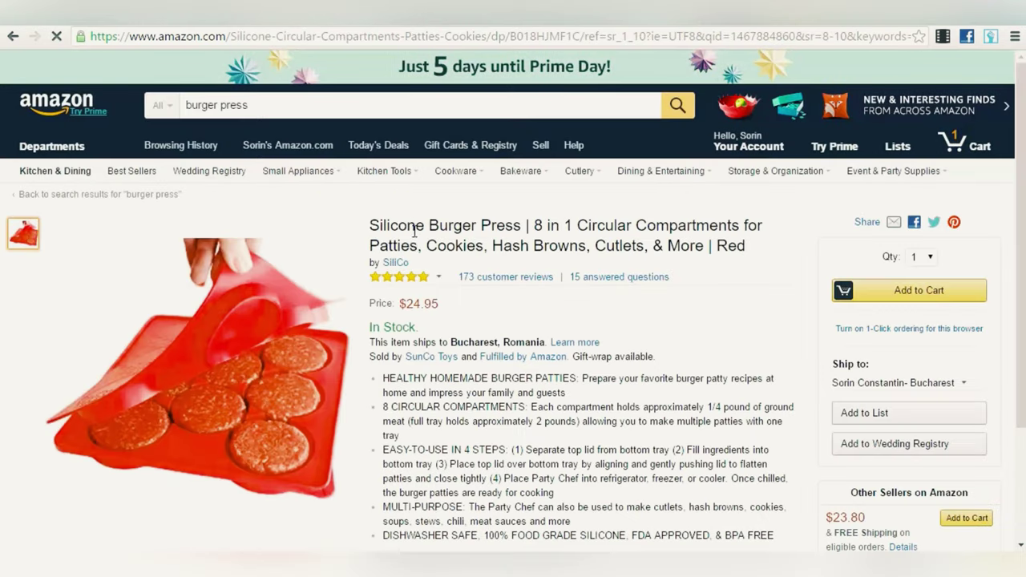
pyautogui.moveTo(363, 226); pyautogui.dragTo(525, 224)
pyautogui.rightClick(467, 218)
pyautogui.click(491, 228)
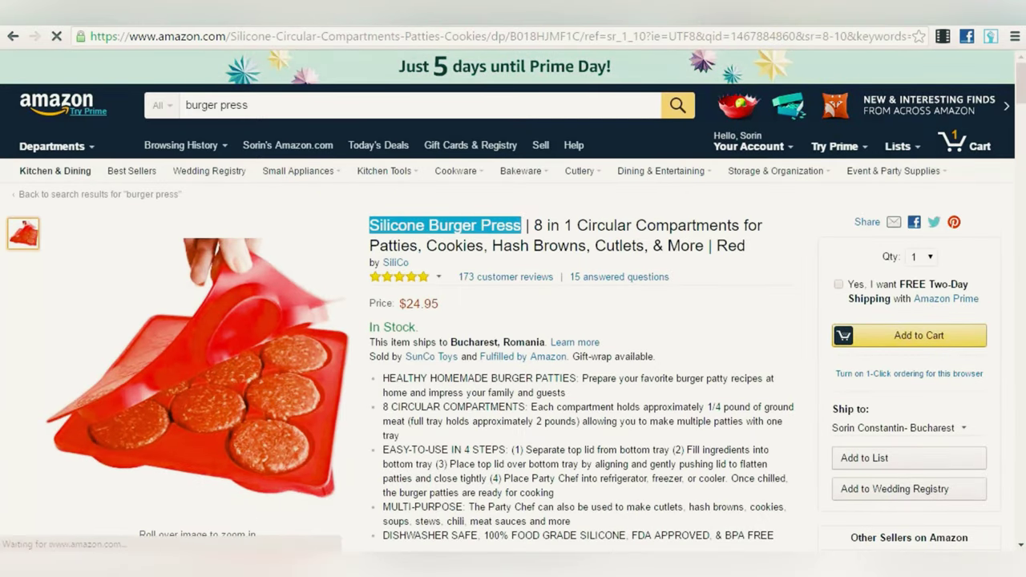
# Step: Switch to the eBay listing form, enter "Silicone Burger Press" as the new listing's title and proceed to category selection
pyautogui.hotkey('ctrl', 'Tab')
pyautogui.click(132, 207)
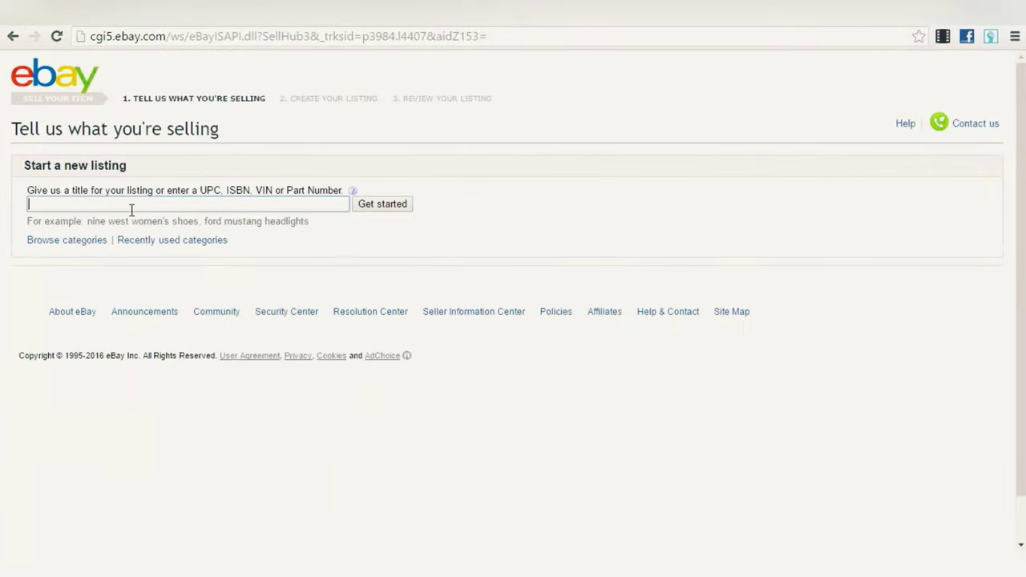
pyautogui.hotkey('ctrl', 'v')
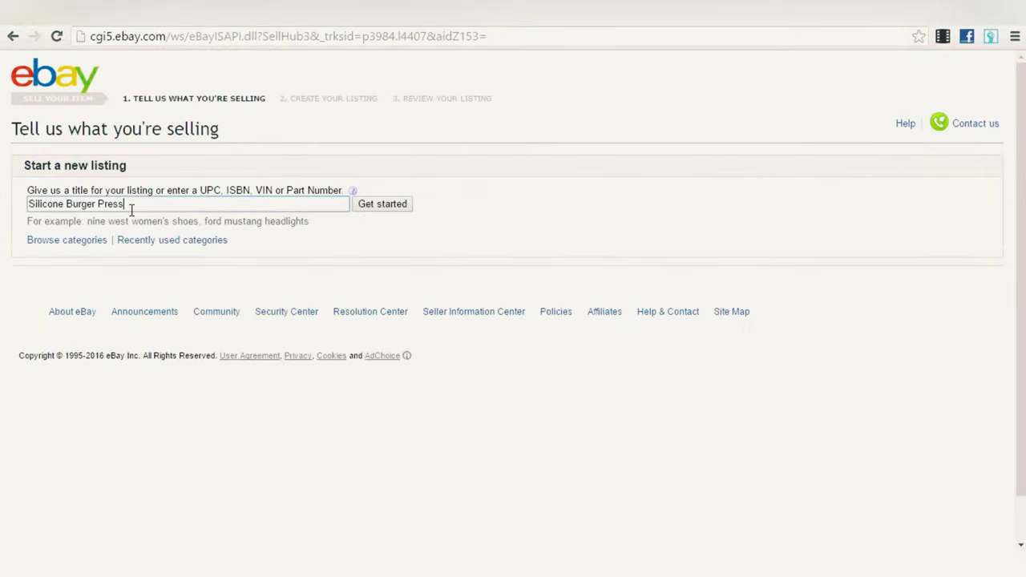
pyautogui.click(372, 209)
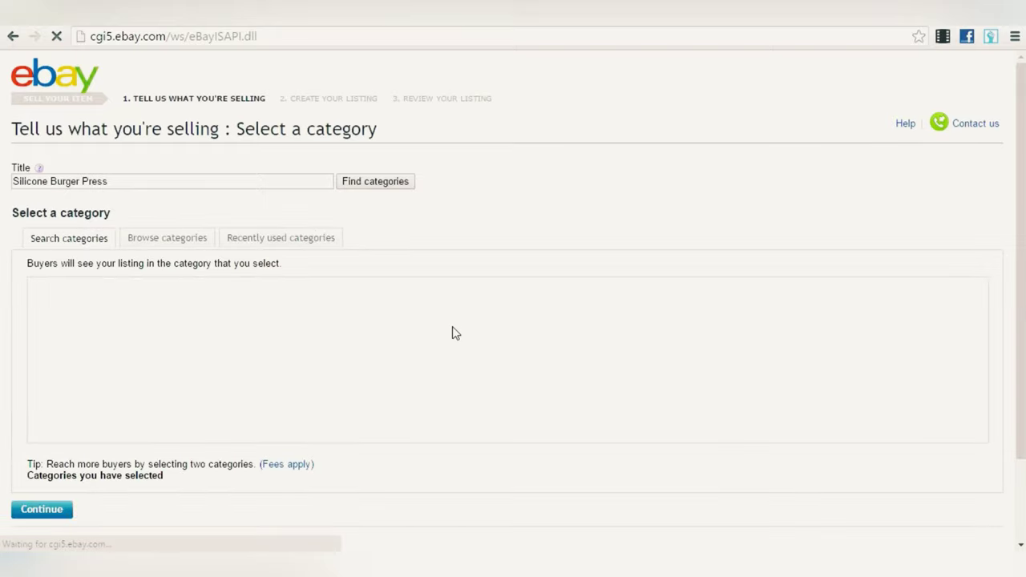
# Step: Open the title-builder.com website in a new browser tab
pyautogui.click(860, 24)
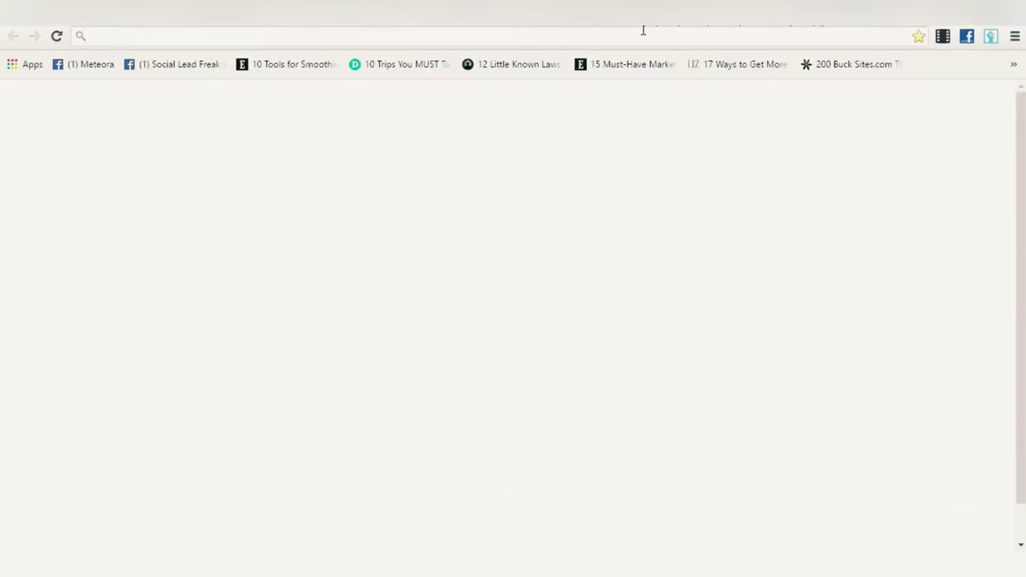
pyautogui.write('tit')
pyautogui.press('Return')
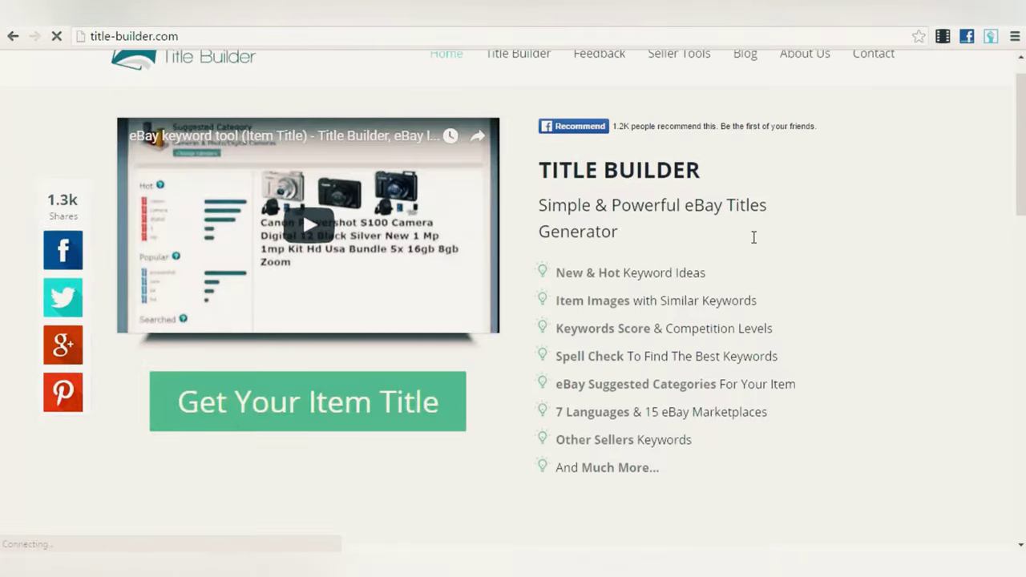
# Step: Open the site's Title Builder tool, search it for "Silicone Burger Press" and dismiss the free eBay report pop-up
pyautogui.click(516, 95)
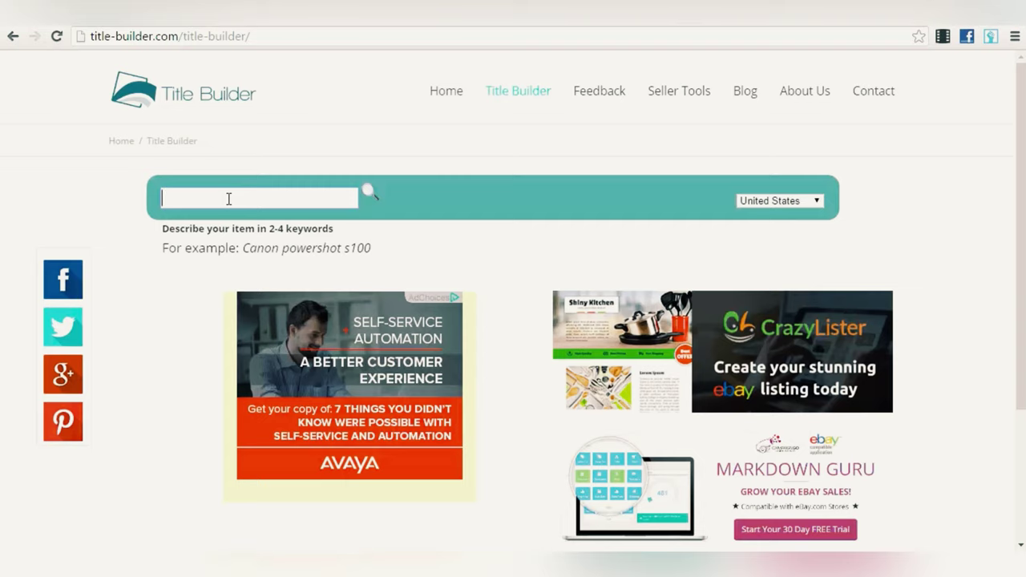
pyautogui.hotkey('ctrl', 'v')
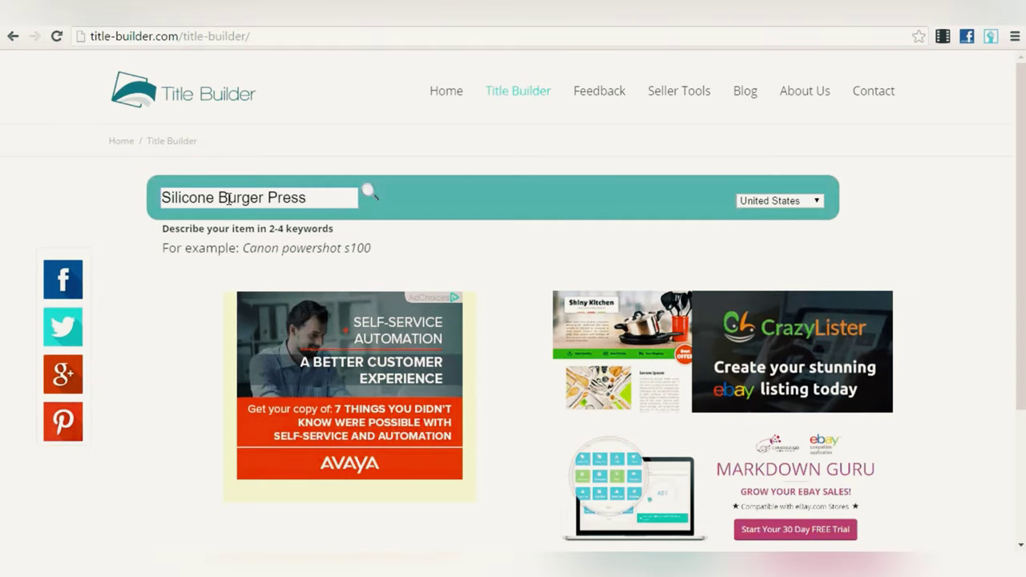
pyautogui.press('Return')
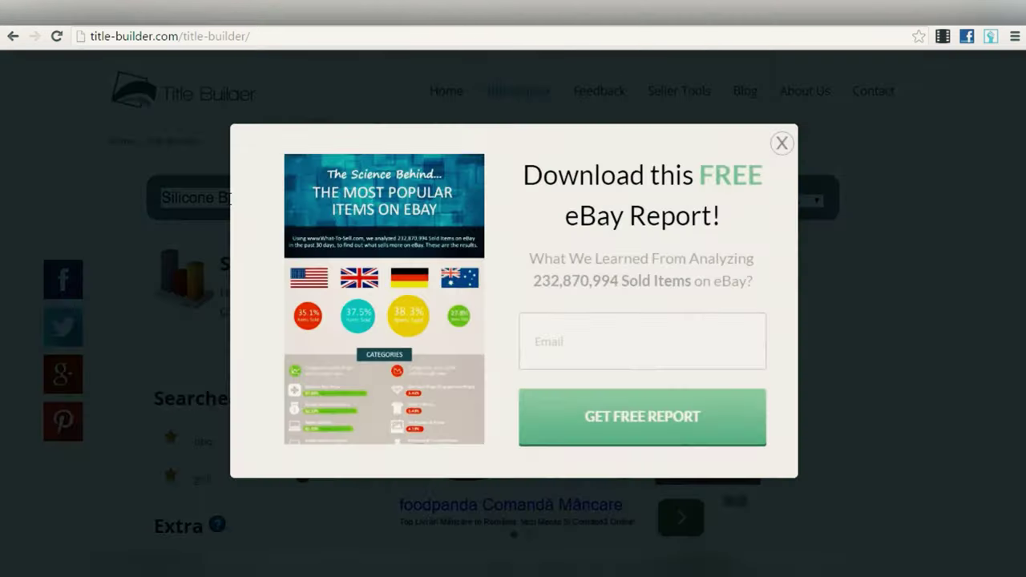
pyautogui.click(780, 143)
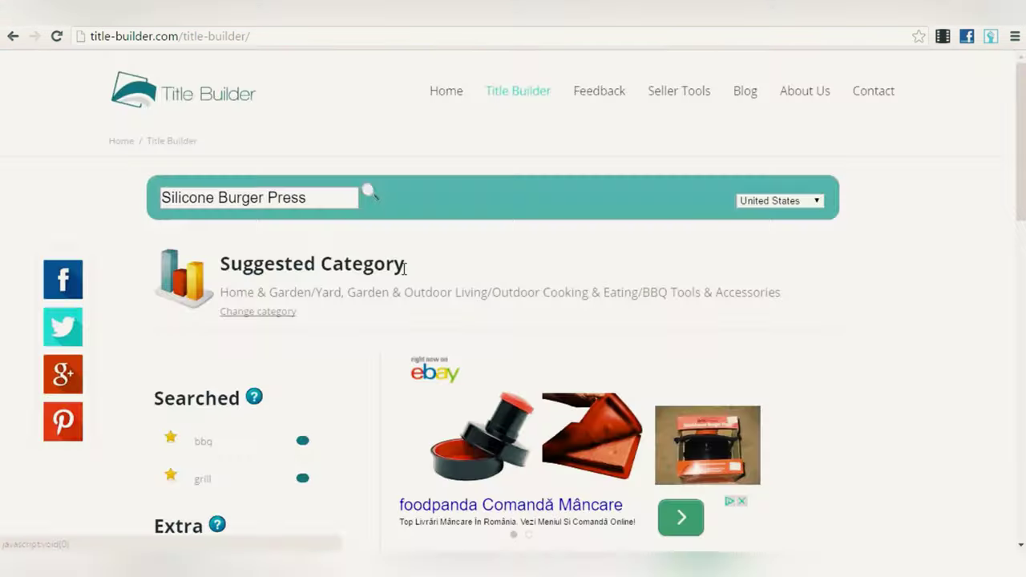
# Step: Examine the suggested category, the searched and extra keywords and the generated title for the burger press
pyautogui.scroll(-2, 385, 268)
pyautogui.scroll(-2, 328, 266)
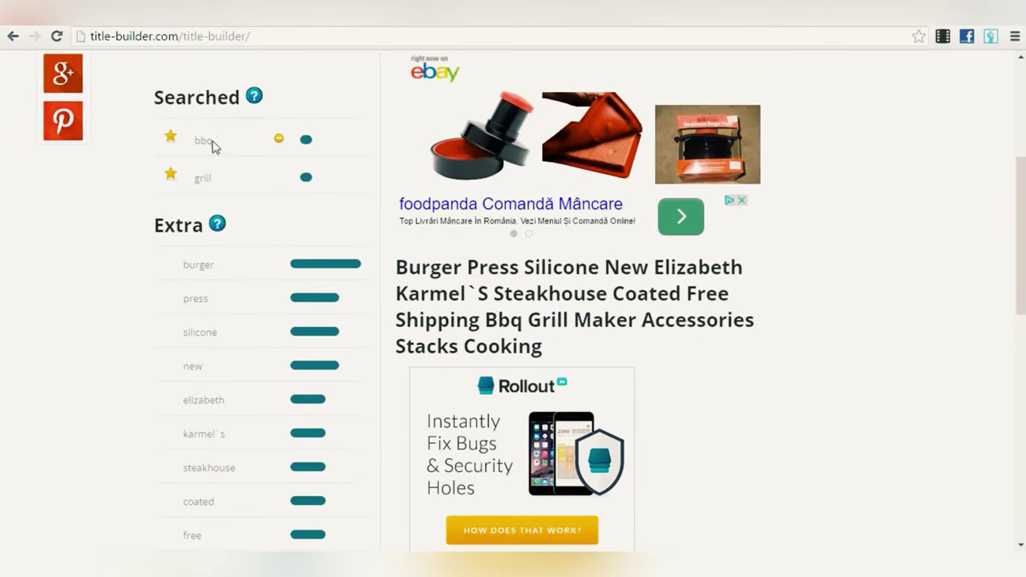
pyautogui.moveTo(183, 137)
pyautogui.scroll(-1, 231, 193)
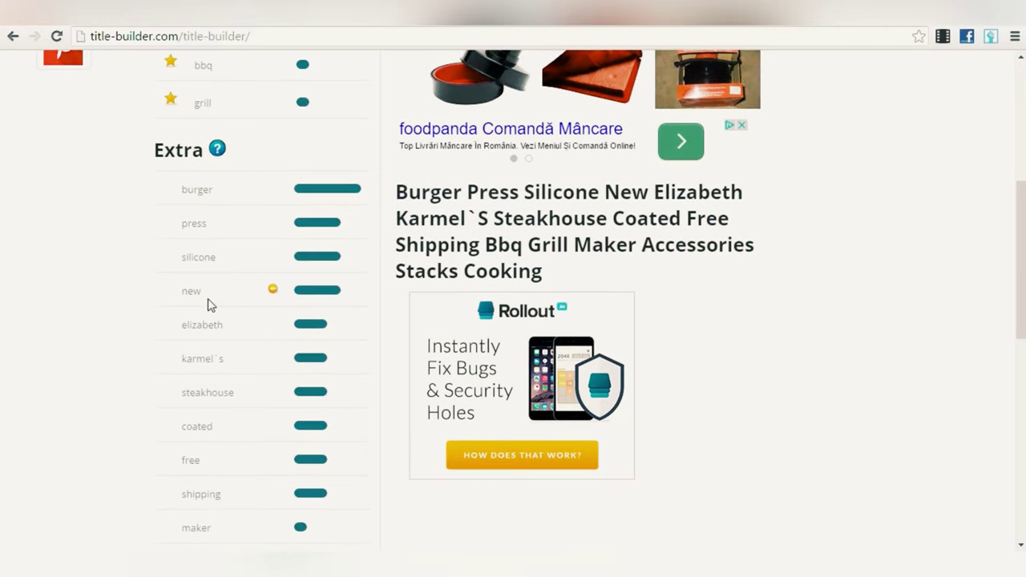
pyautogui.scroll(1, 246, 190)
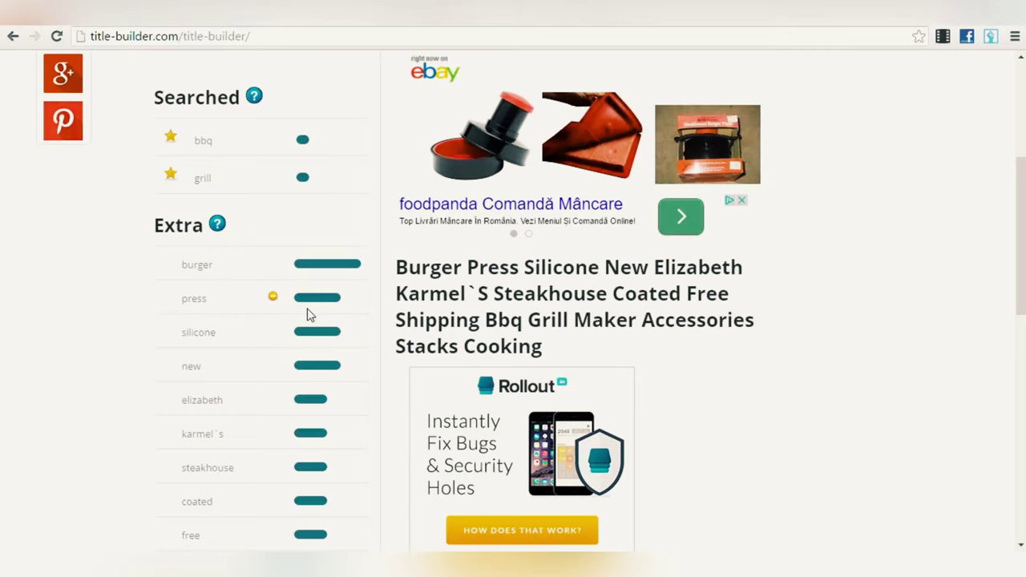
pyautogui.scroll(2, 305, 317)
pyautogui.scroll(2, 350, 179)
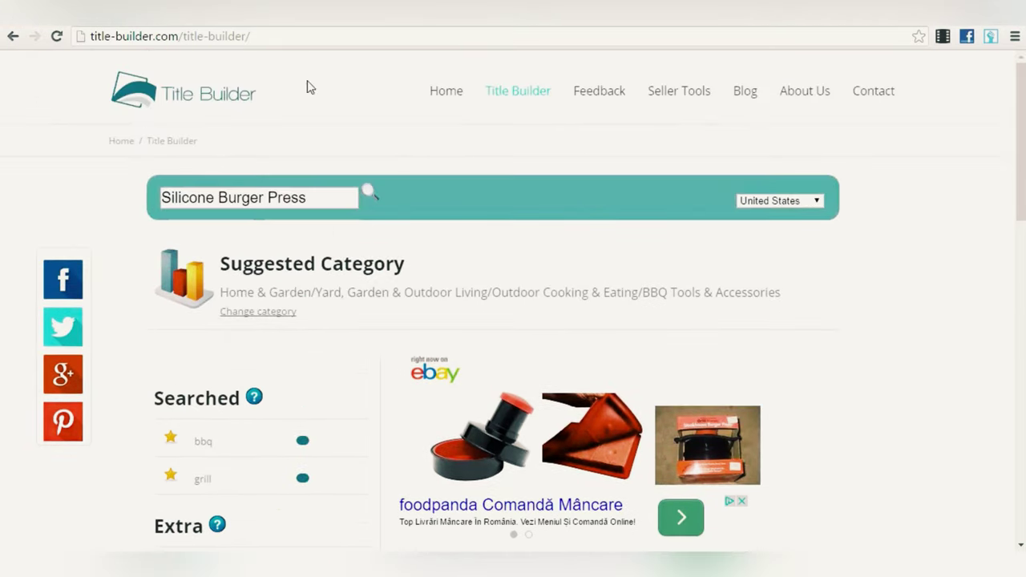
pyautogui.scroll(-2, 435, 161)
pyautogui.scroll(1, 308, 120)
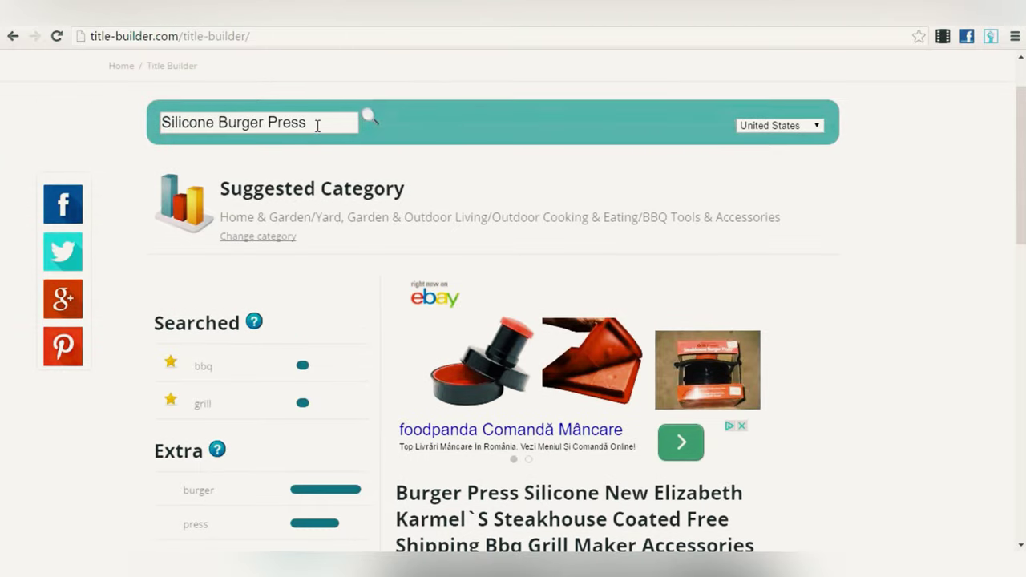
pyautogui.moveTo(316, 122); pyautogui.dragTo(115, 124)
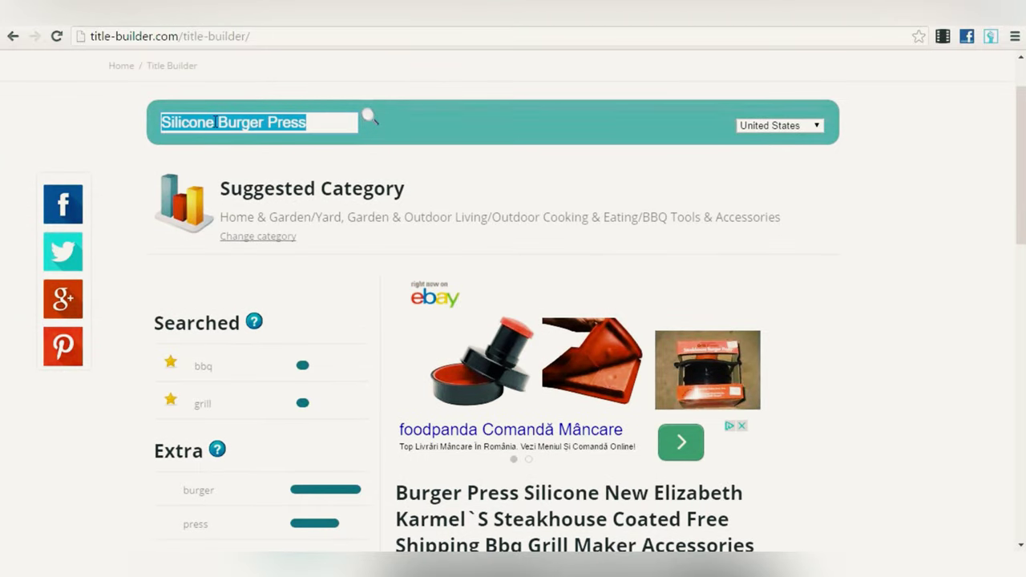
pyautogui.scroll(-4, 273, 152)
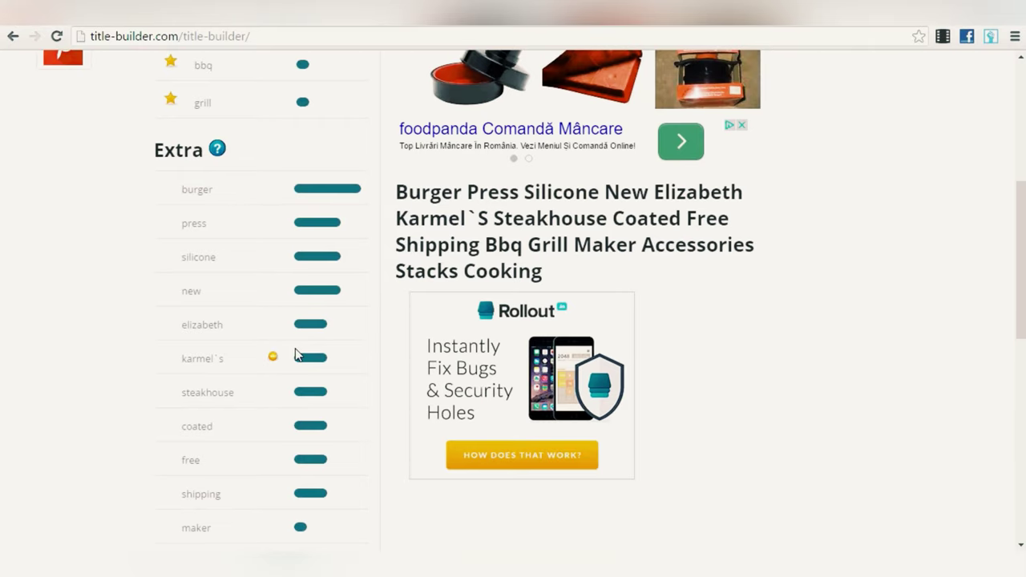
pyautogui.scroll(2, 275, 314)
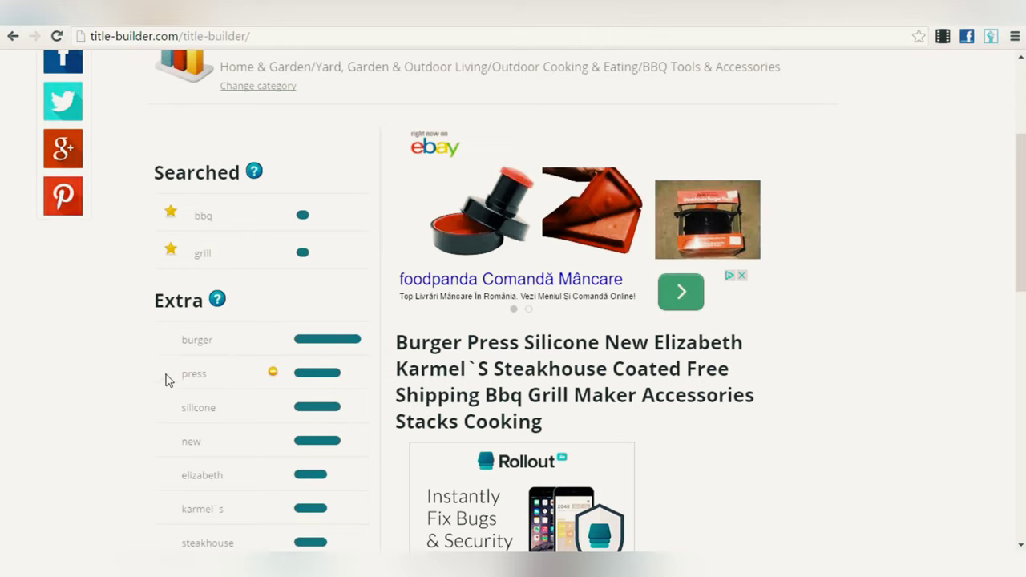
pyautogui.scroll(-5, 236, 413)
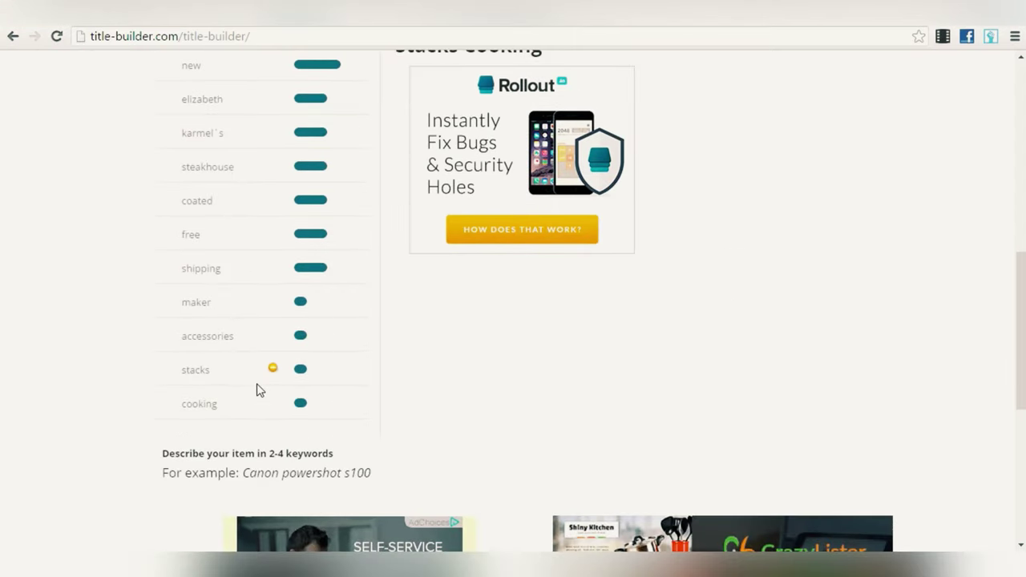
pyautogui.scroll(1, 241, 369)
pyautogui.scroll(2, 233, 355)
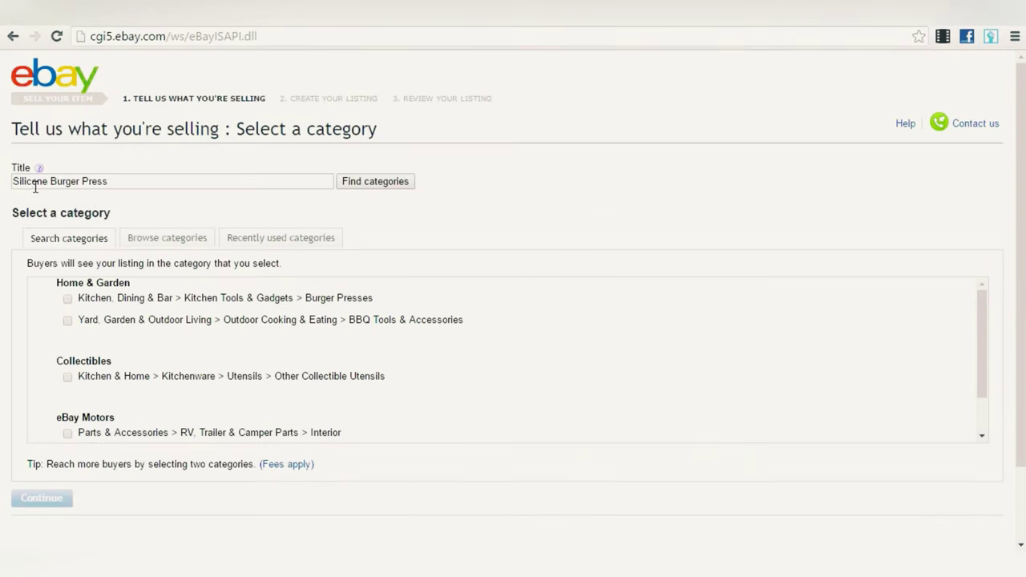
# Step: Retitle the eBay listing "Silicone Burger Press for BBq and Grill" and assign it to the Burger Presses and BBQ Tools & Accessories categories
pyautogui.click(142, 186)
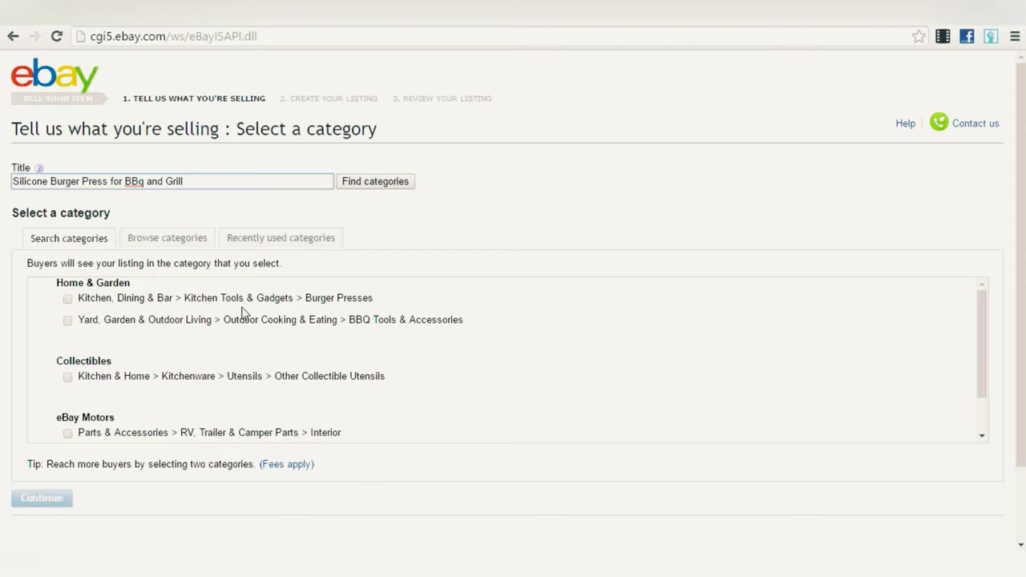
pyautogui.click(68, 299)
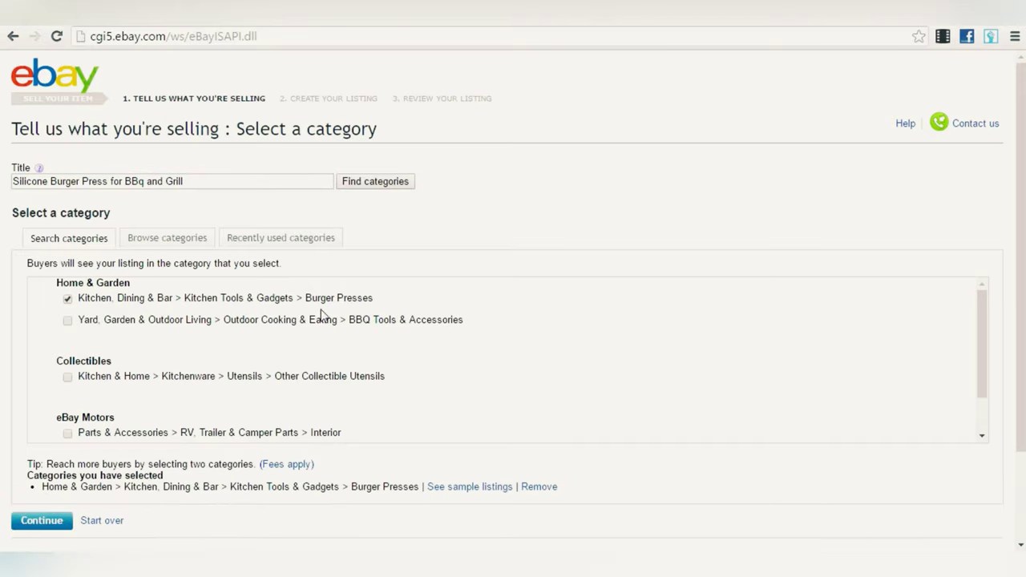
pyautogui.click(67, 321)
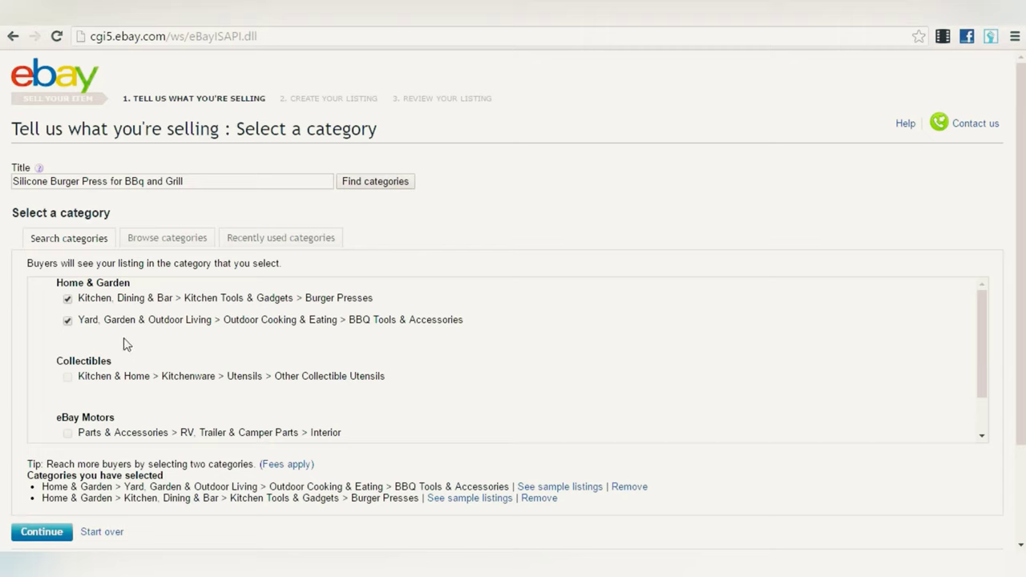
pyautogui.scroll(-1, 161, 361)
pyautogui.scroll(-2, 120, 401)
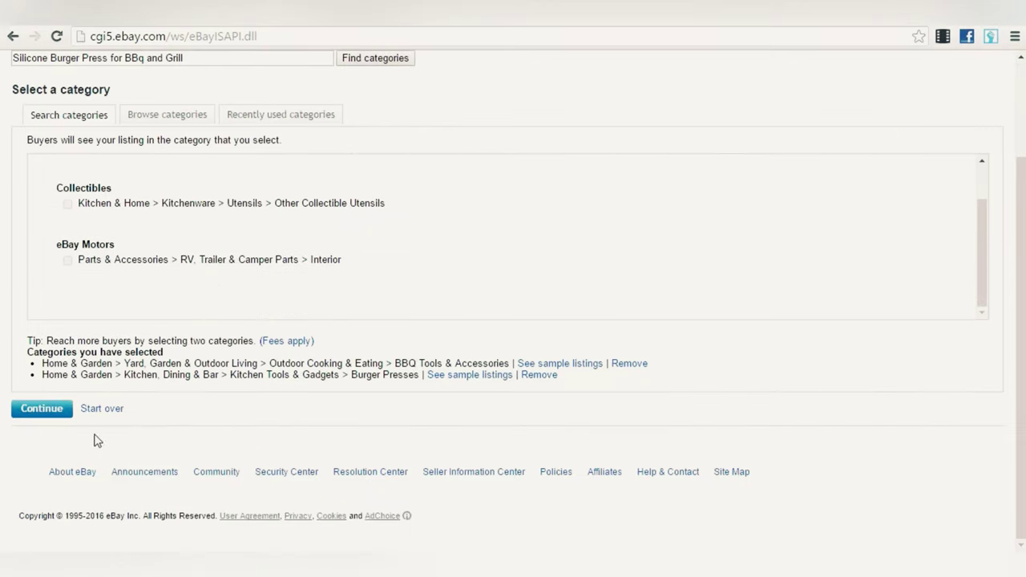
pyautogui.click(42, 409)
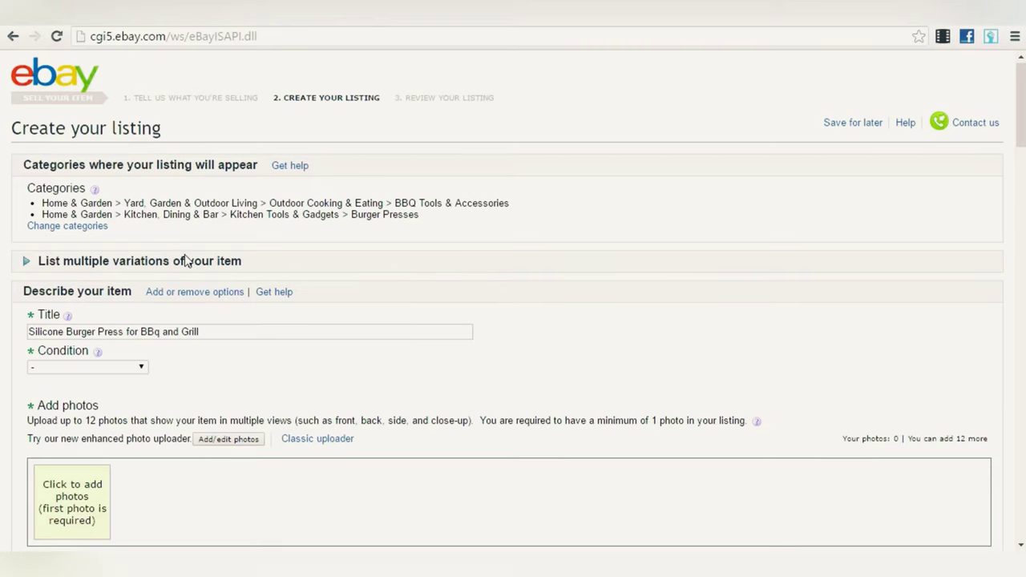
# Step: Set the item's condition to New in the listing form and dismiss the explanation that pops up
pyautogui.scroll(-1, 188, 260)
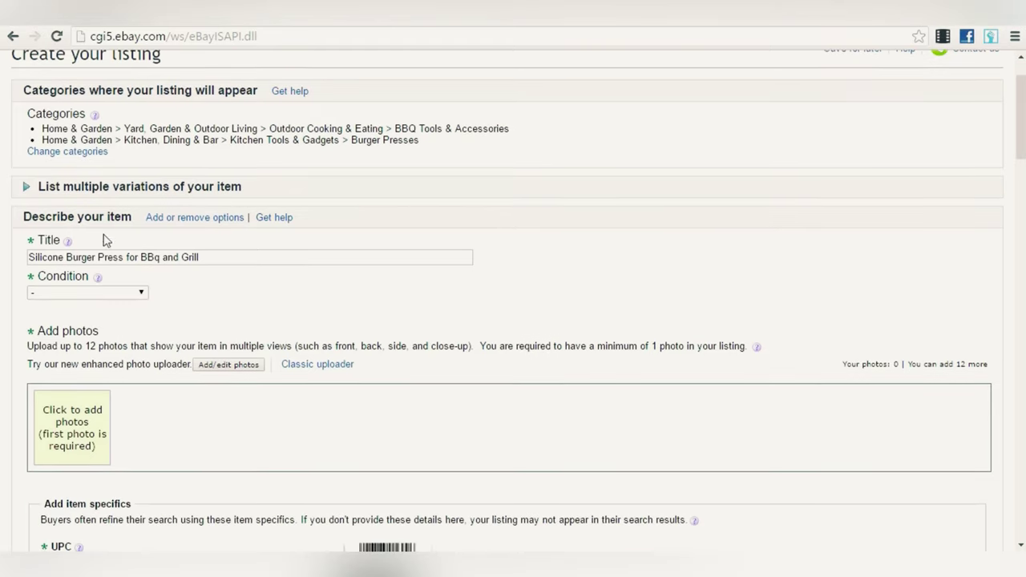
pyautogui.click(141, 292)
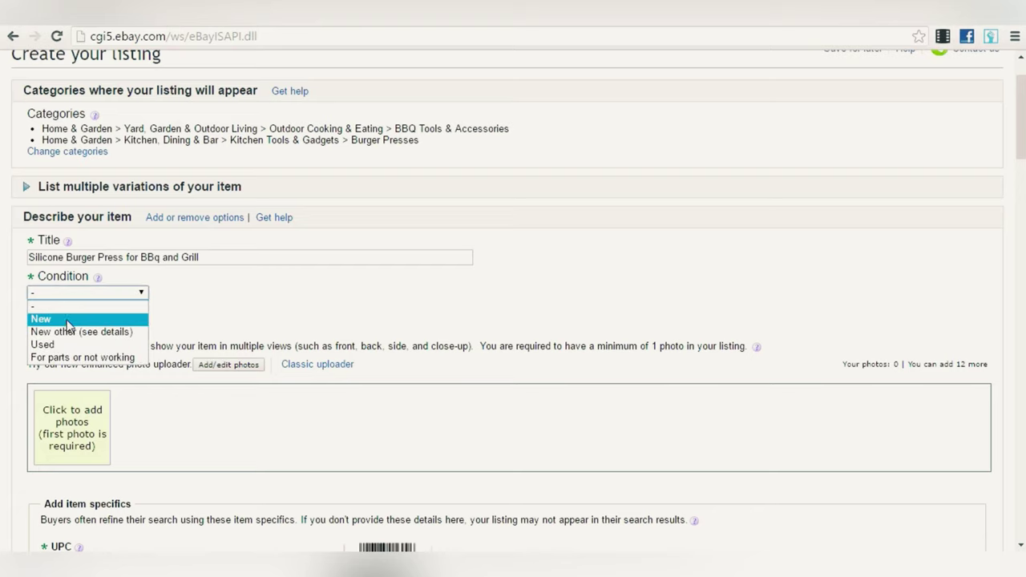
pyautogui.click(72, 320)
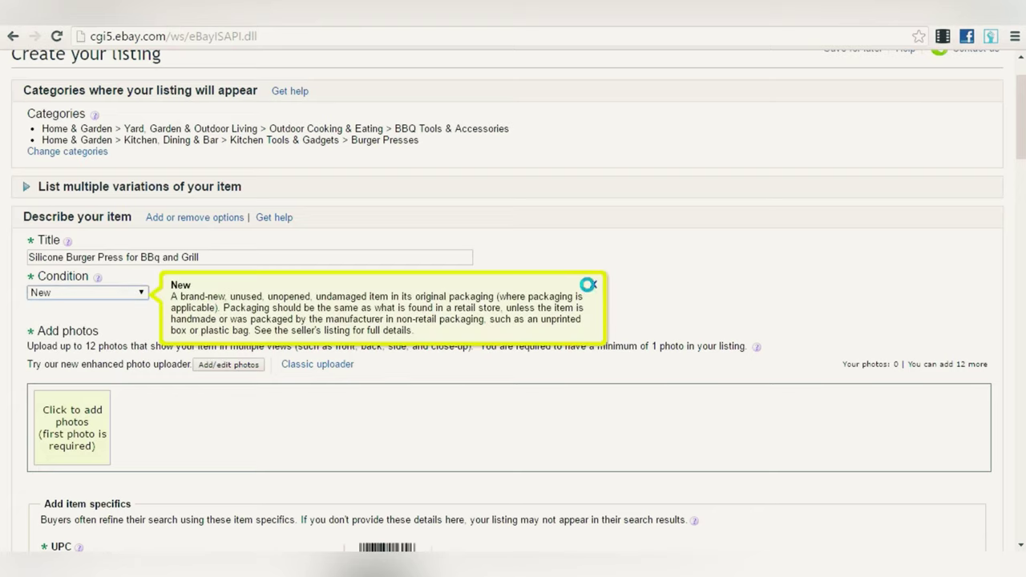
pyautogui.click(593, 284)
# Step: View the enhanced photo uploader's ways of adding photos and close it without adding any
pyautogui.scroll(-1, 240, 264)
pyautogui.scroll(-1, 181, 270)
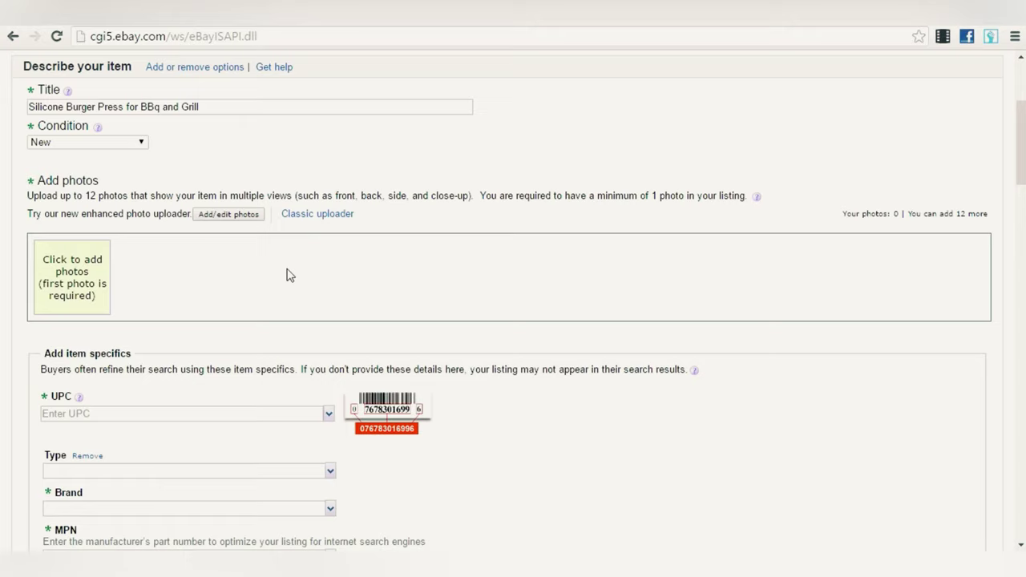
pyautogui.click(251, 222)
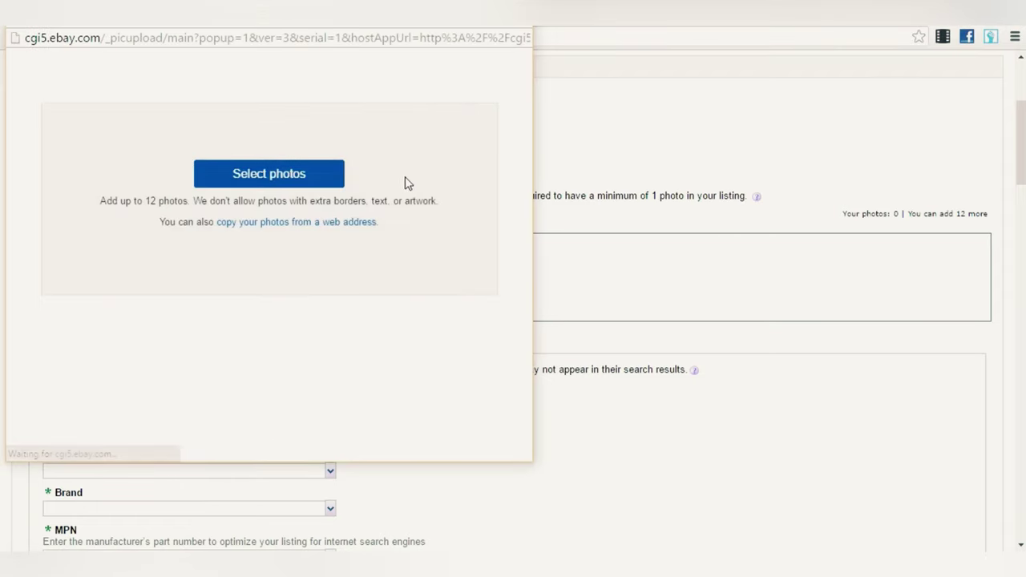
pyautogui.click(513, 10)
pyautogui.click(351, 123)
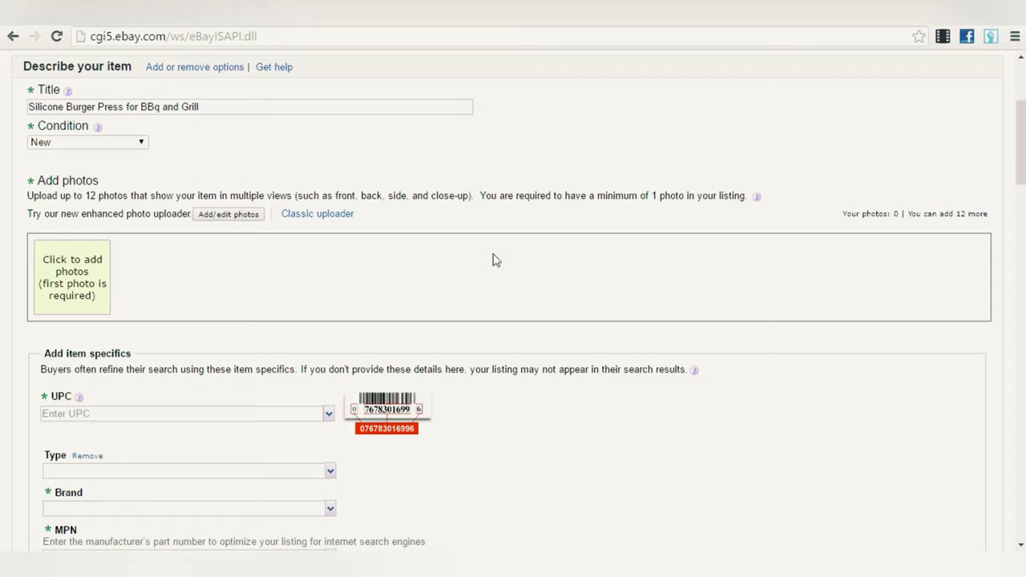
# Step: Switch from the listing's item specifics to the Amazon burger press page and copy the ASIN from its product information
pyautogui.scroll(-2, 302, 296)
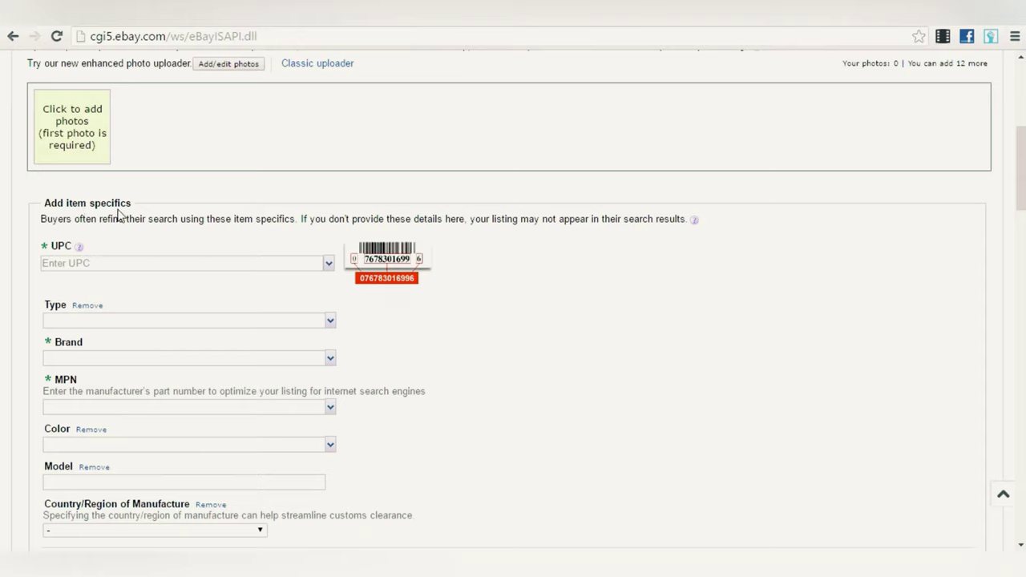
pyautogui.click(89, 263)
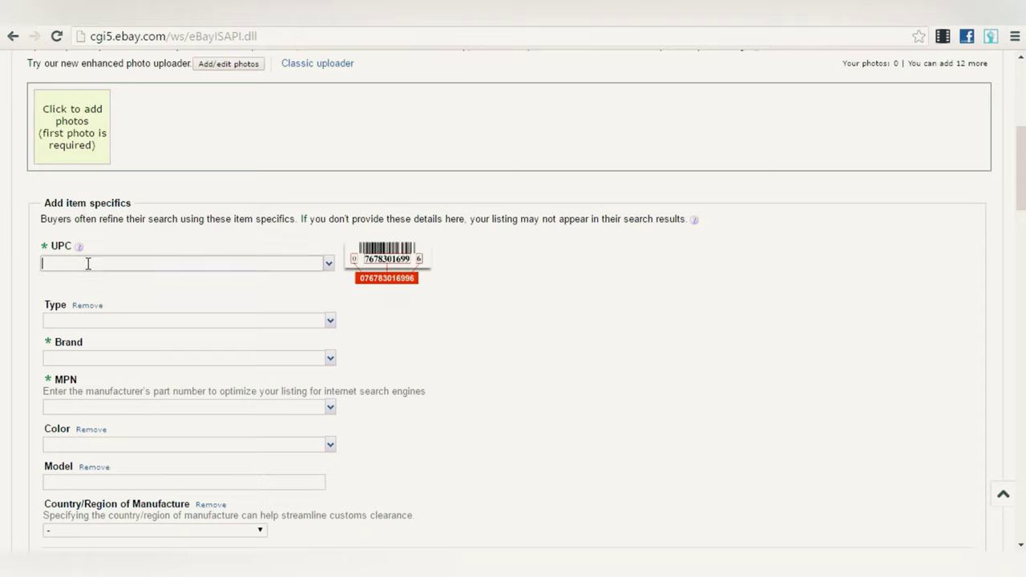
pyautogui.doubleClick(152, 230)
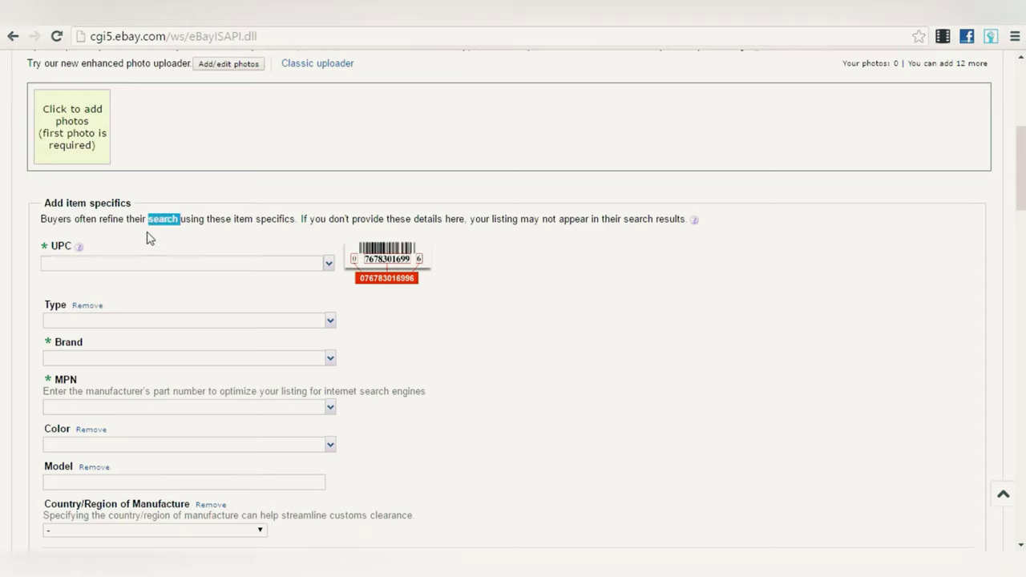
pyautogui.click(330, 265)
pyautogui.click(293, 115)
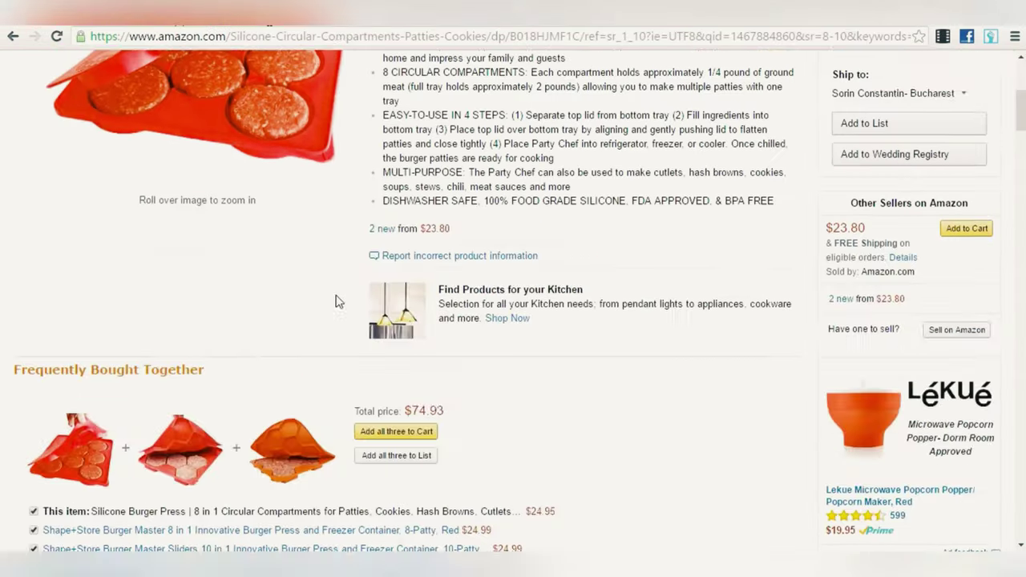
pyautogui.scroll(-15, 336, 301)
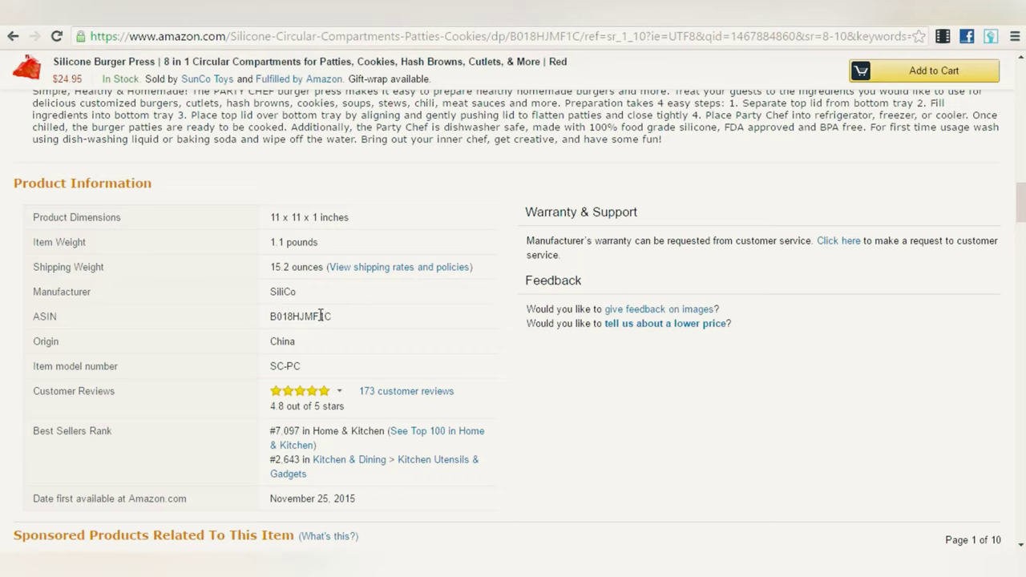
pyautogui.moveTo(335, 324); pyautogui.dragTo(272, 319)
pyautogui.rightClick(292, 319)
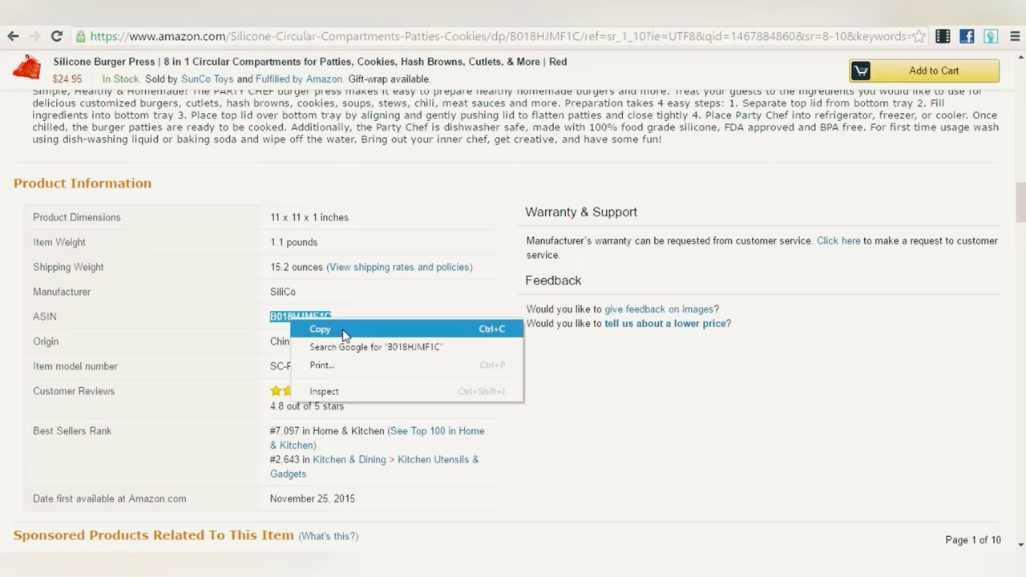
pyautogui.click(344, 332)
# Step: Switch back to the eBay listing form and enter the copied ASIN B018HJMF1C as the UPC
pyautogui.click(80, 16)
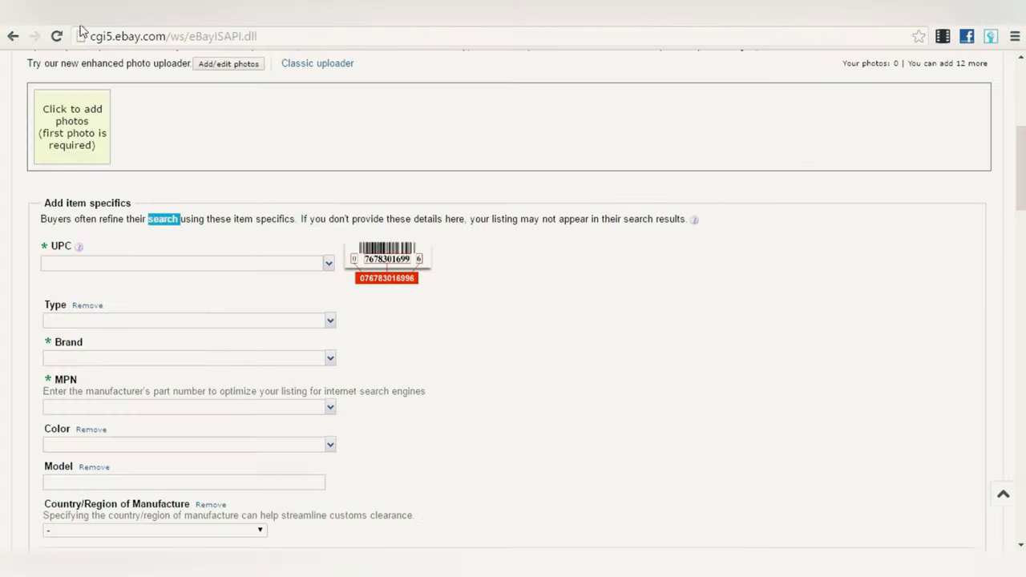
pyautogui.click(117, 261)
pyautogui.hotkey('ctrl', 'v')
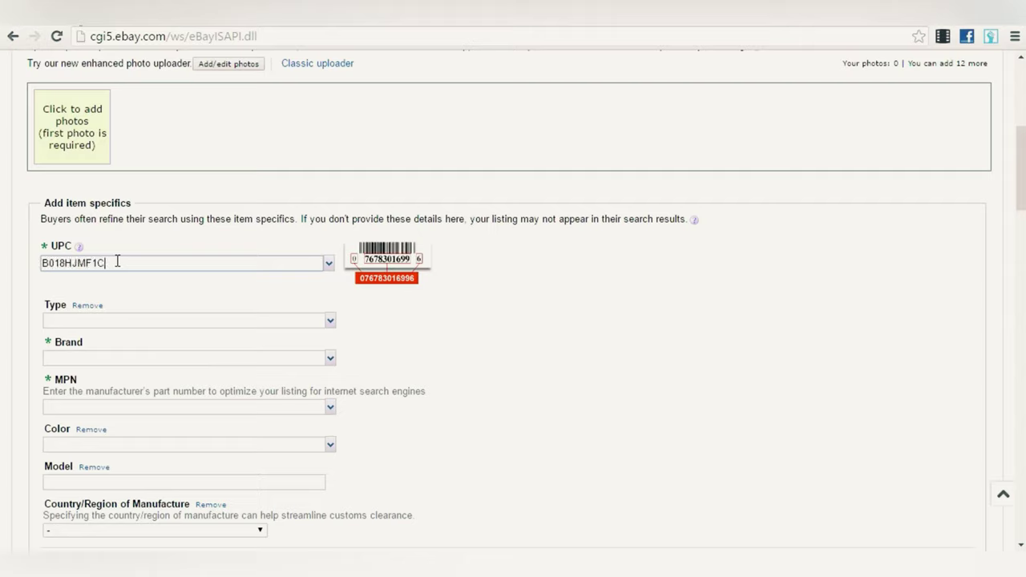
pyautogui.click(417, 313)
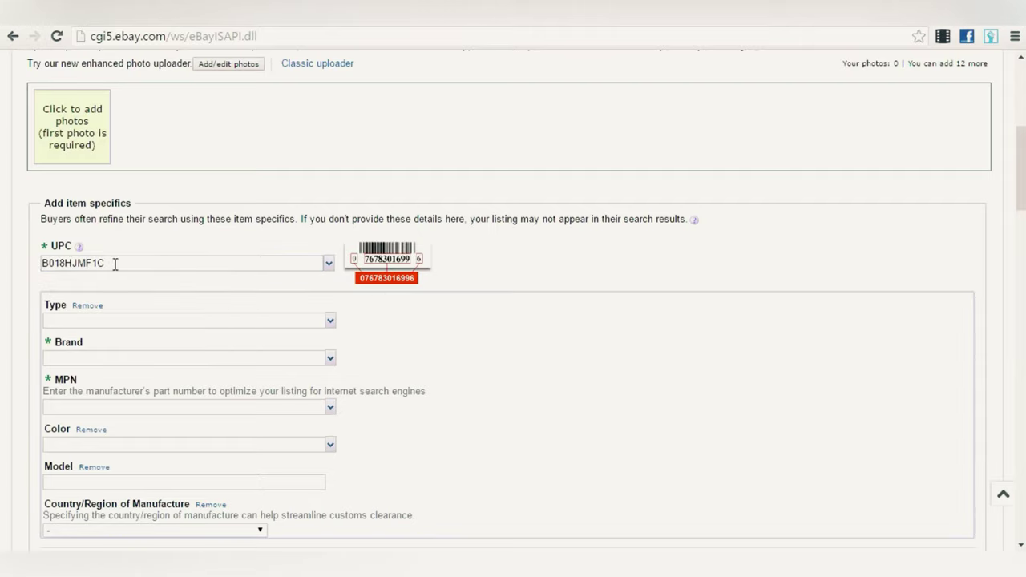
# Step: Check the suggested values for the Type item specific and remove Type from the listing's item specifics
pyautogui.click(332, 324)
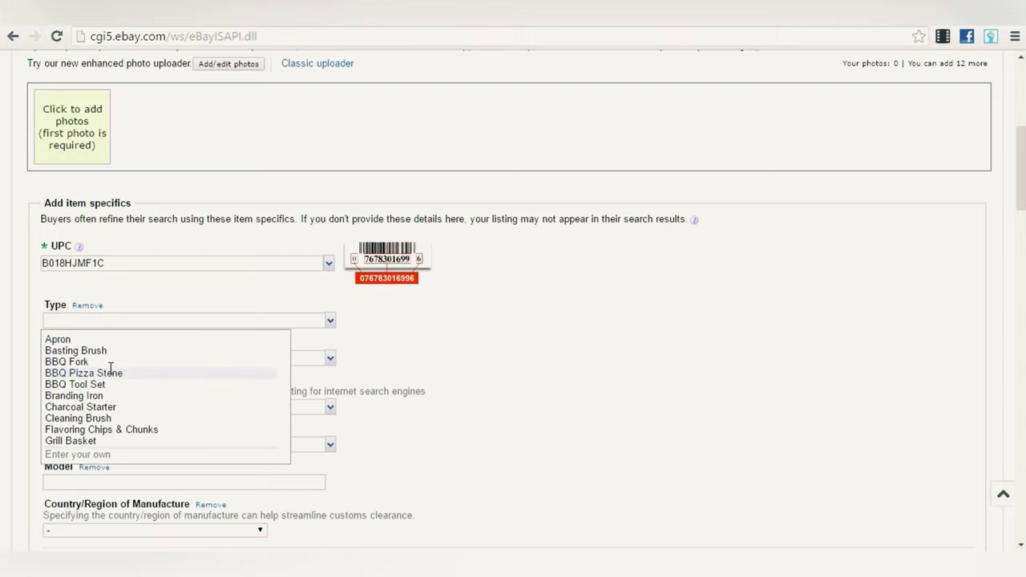
pyautogui.scroll(-1, 113, 408)
pyautogui.scroll(-2, 112, 407)
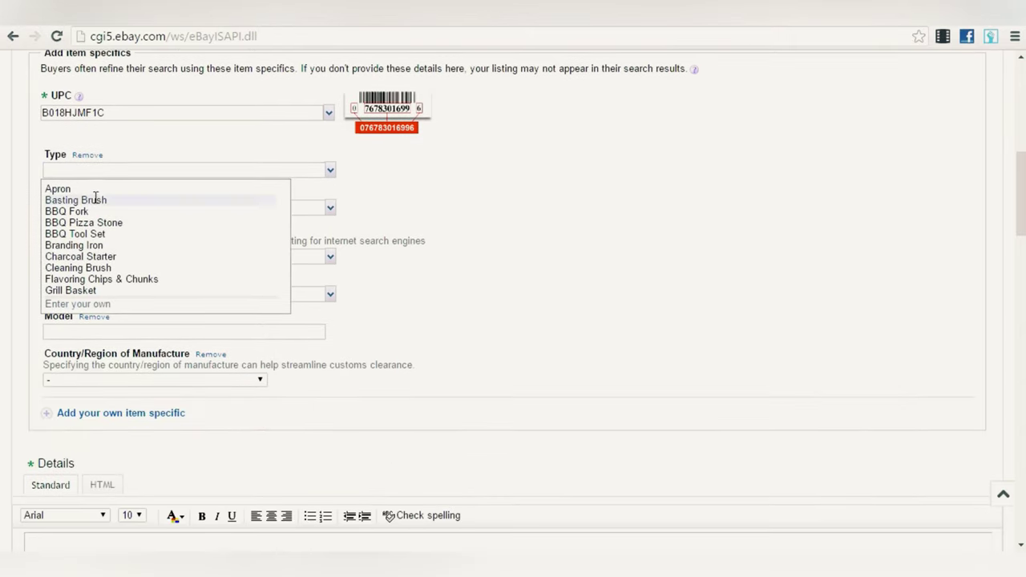
pyautogui.click(89, 156)
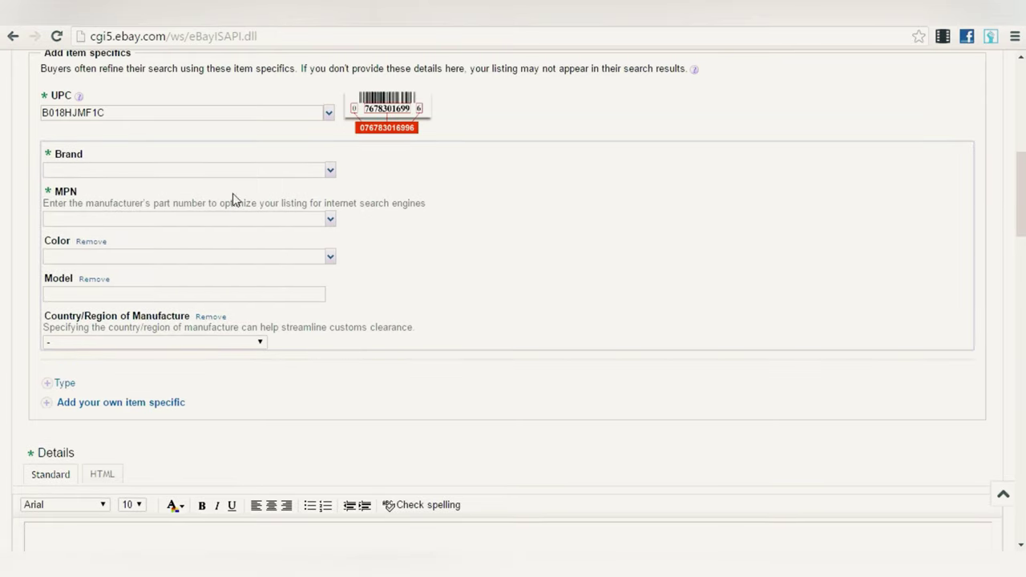
# Step: Look up the burger press's brand on its Amazon page and enter SiliCo as the Brand in the eBay listing
pyautogui.click(331, 171)
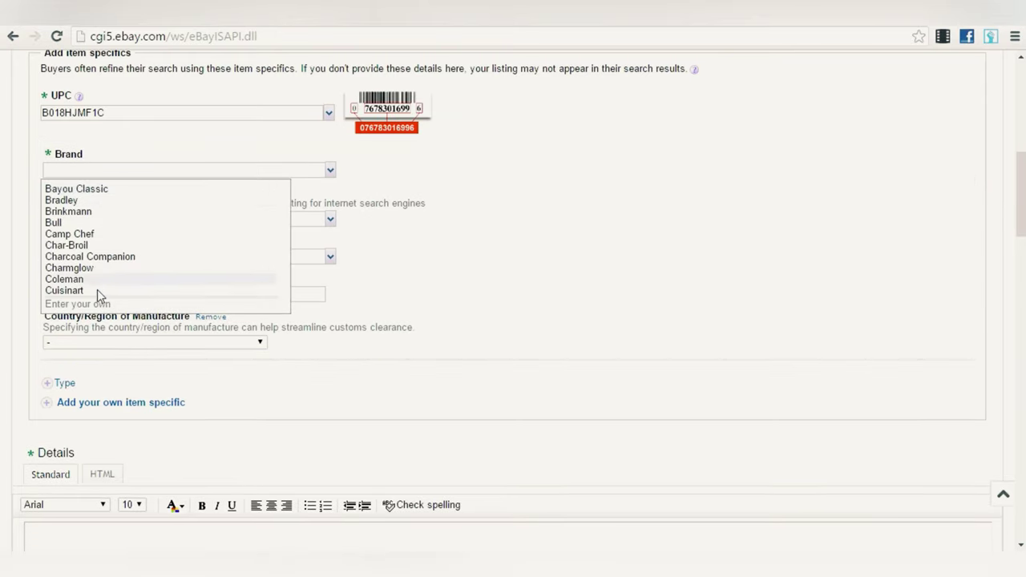
pyautogui.click(462, 189)
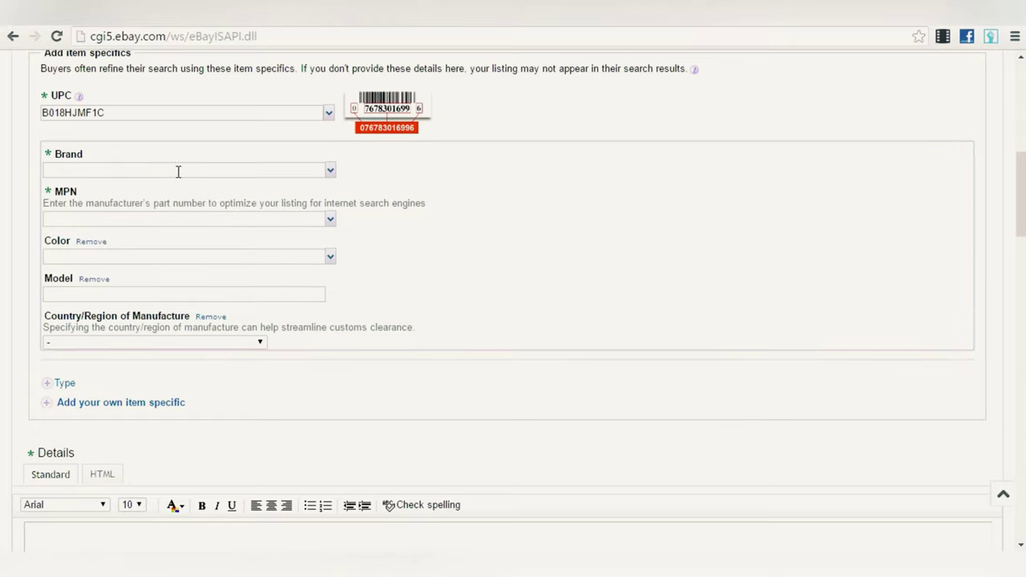
pyautogui.hotkey('ctrl', 'Tab')
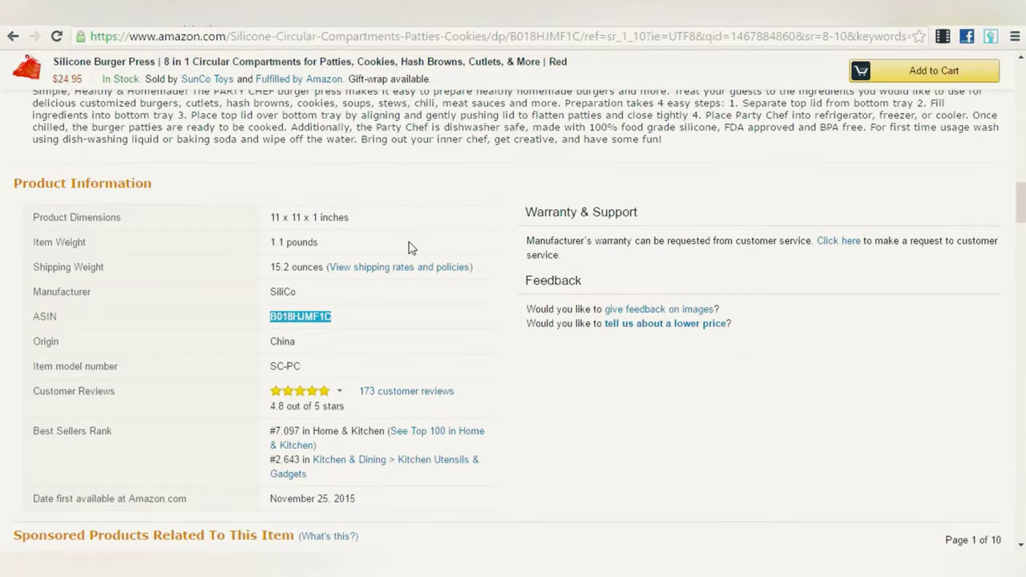
pyautogui.scroll(15, 410, 247)
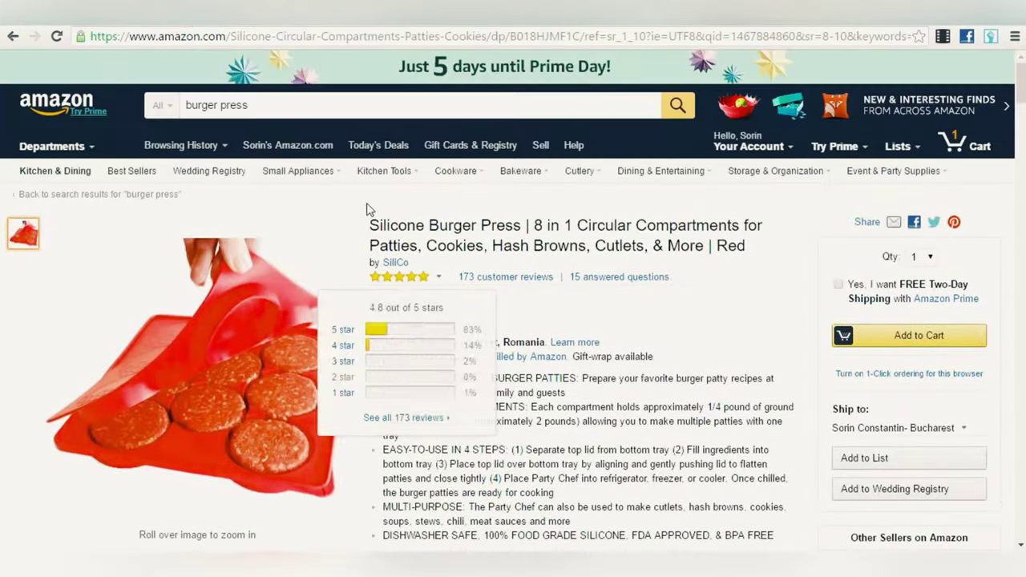
pyautogui.hotkey('ctrl', 'Tab')
pyautogui.hotkey('ctrl', 'Tab')
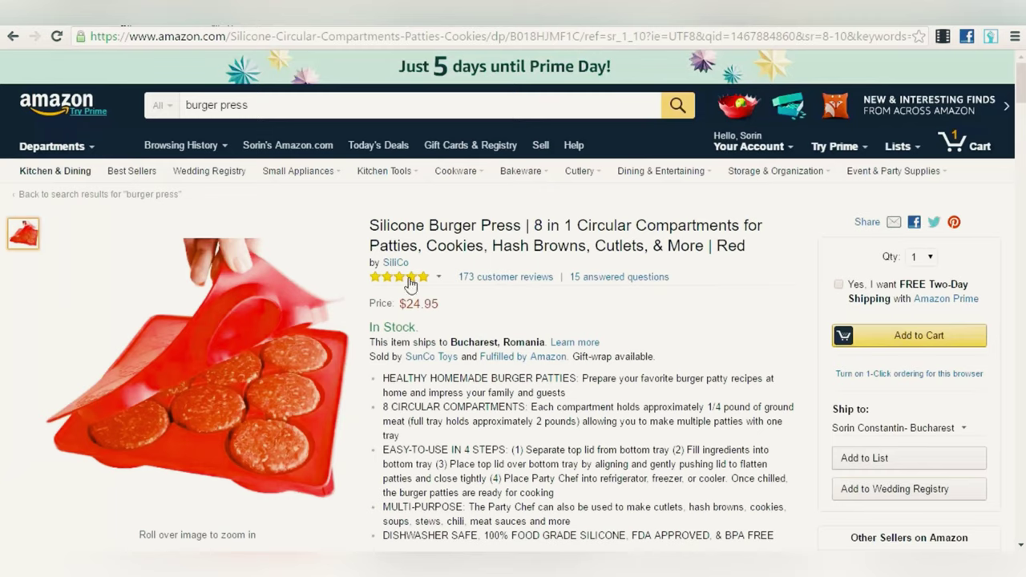
pyautogui.hotkey('ctrl', 'Tab')
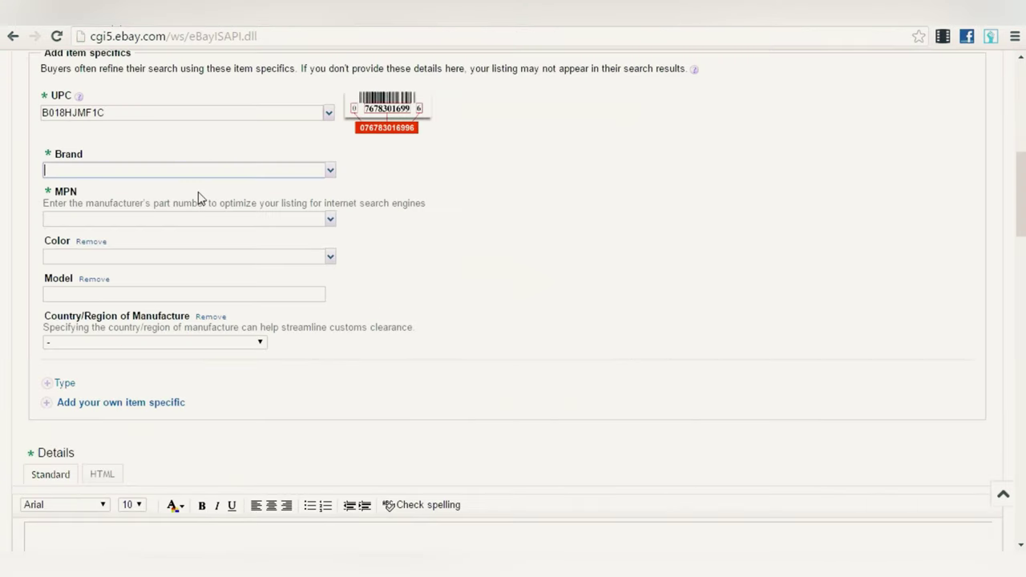
pyautogui.write('SiliCo')
# Step: Set the listing's MPN to Does Not Apply and leave the Color blank
pyautogui.click(221, 220)
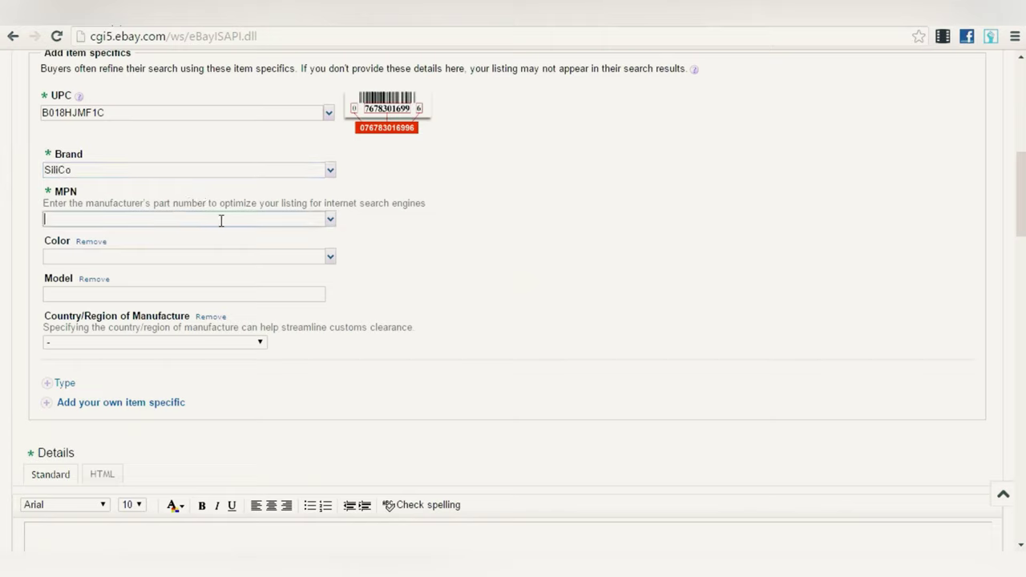
pyautogui.click(330, 222)
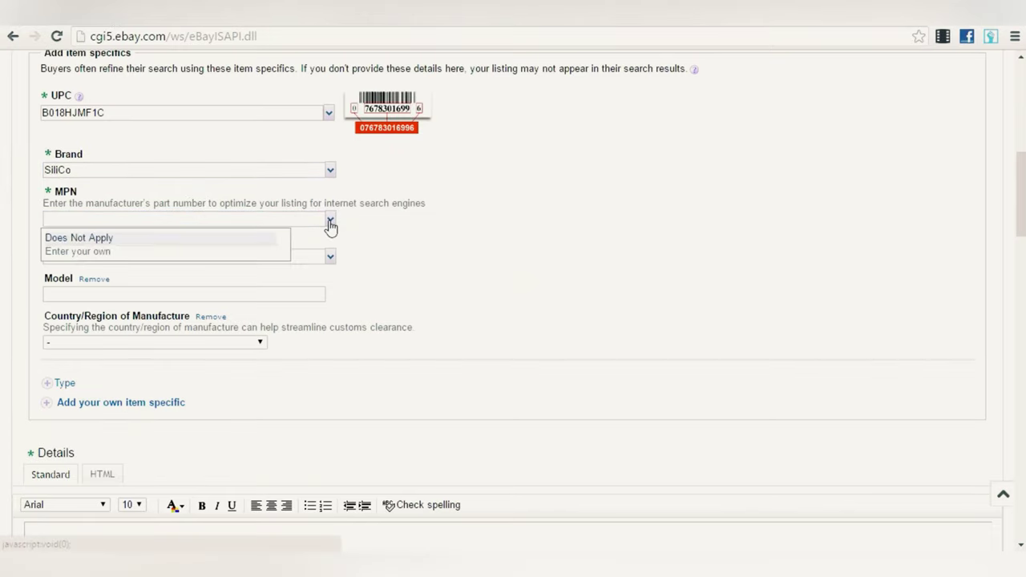
pyautogui.click(99, 238)
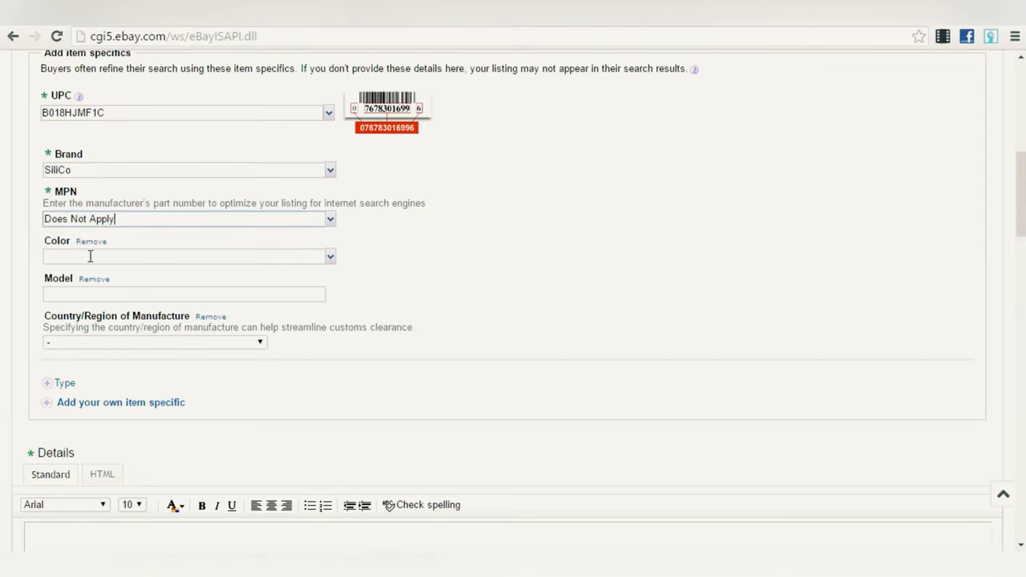
pyautogui.click(89, 256)
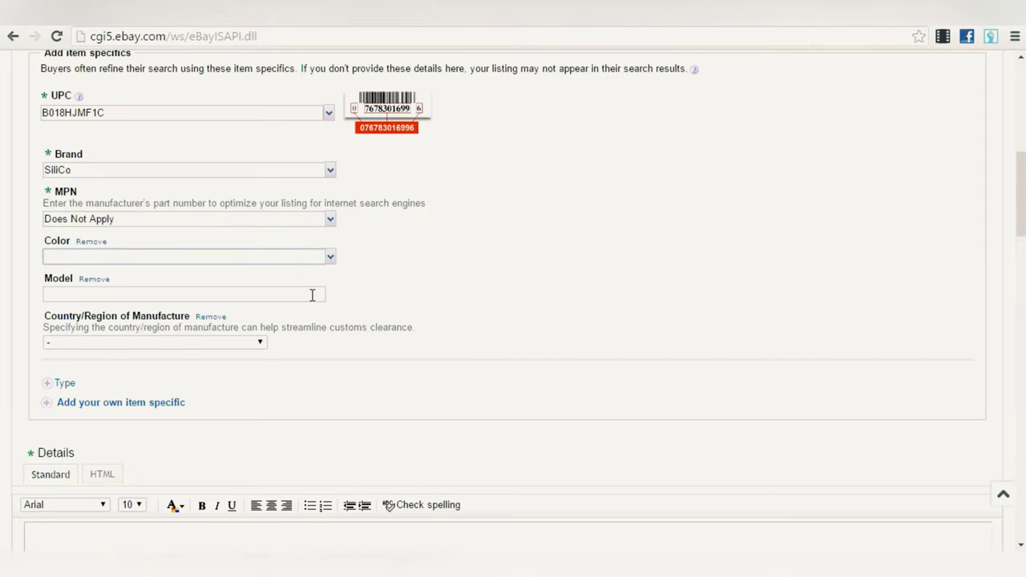
# Step: Set the Country/Region of Manufacture to China, and open the form for a custom item specific and cancel it
pyautogui.scroll(-2, 178, 245)
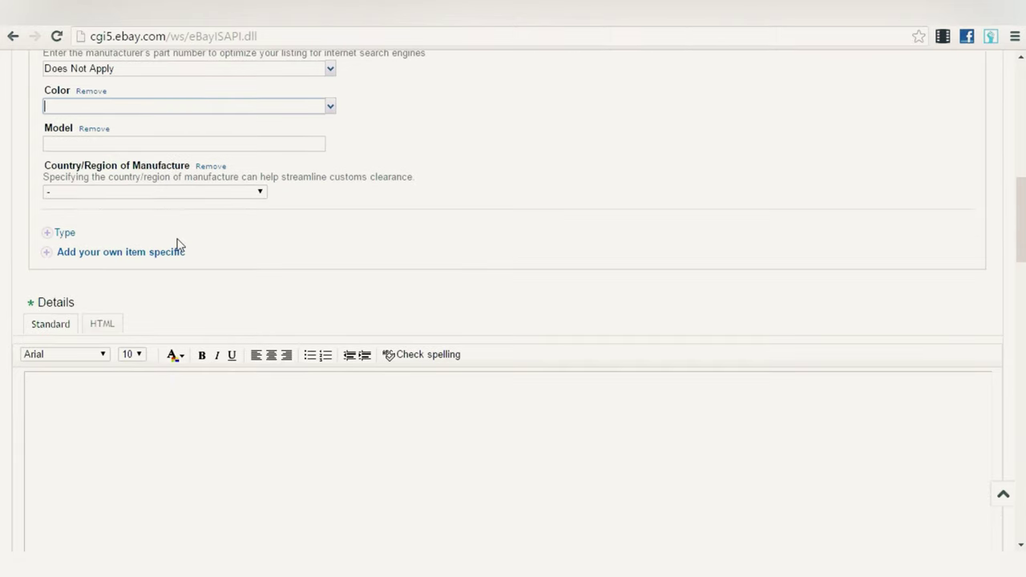
pyautogui.click(188, 193)
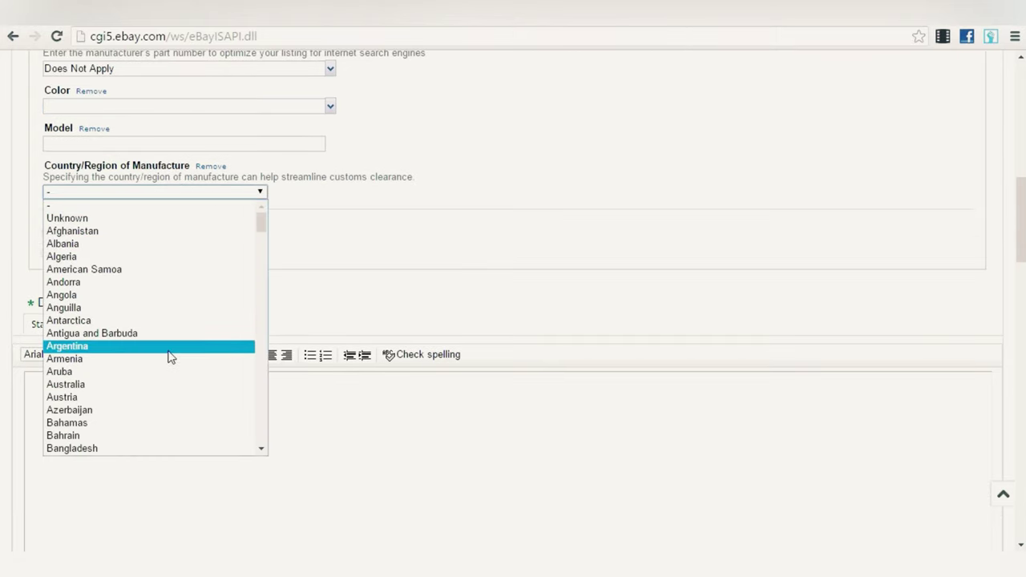
pyautogui.press('c')
pyautogui.scroll(-4, 112, 442)
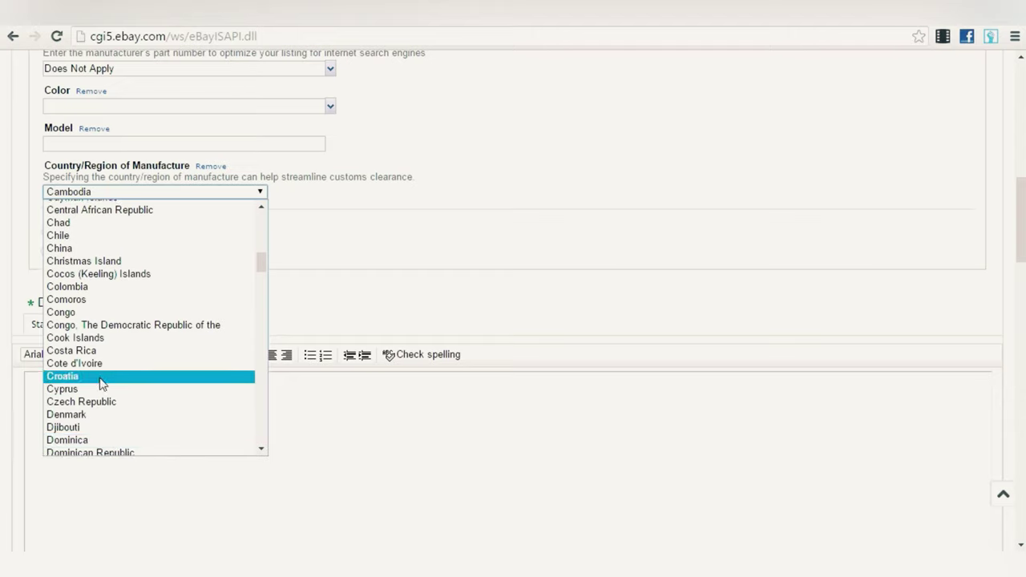
pyautogui.scroll(-8, 102, 384)
pyautogui.scroll(15, 113, 361)
pyautogui.scroll(-8, 113, 365)
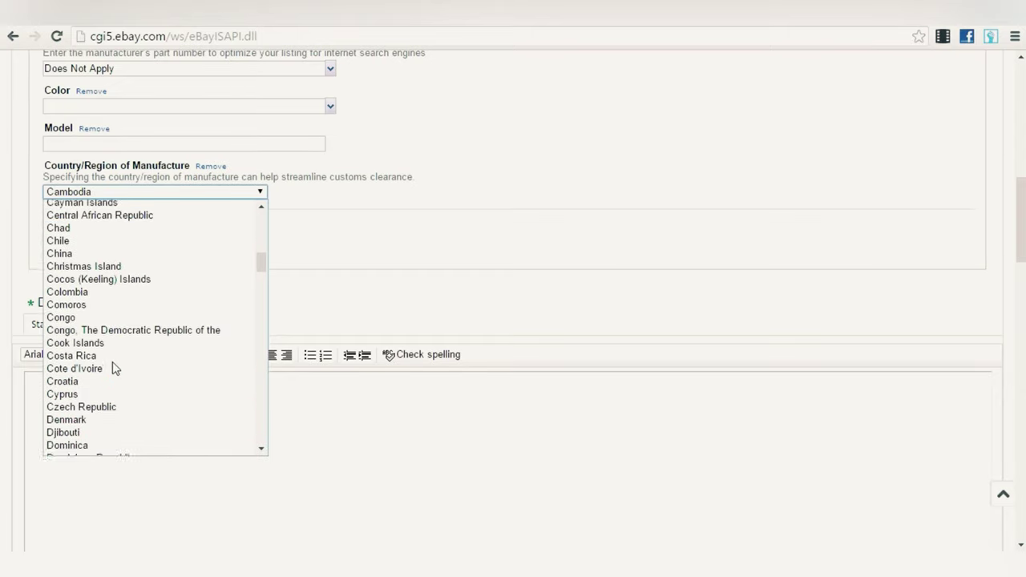
pyautogui.click(101, 254)
pyautogui.click(112, 252)
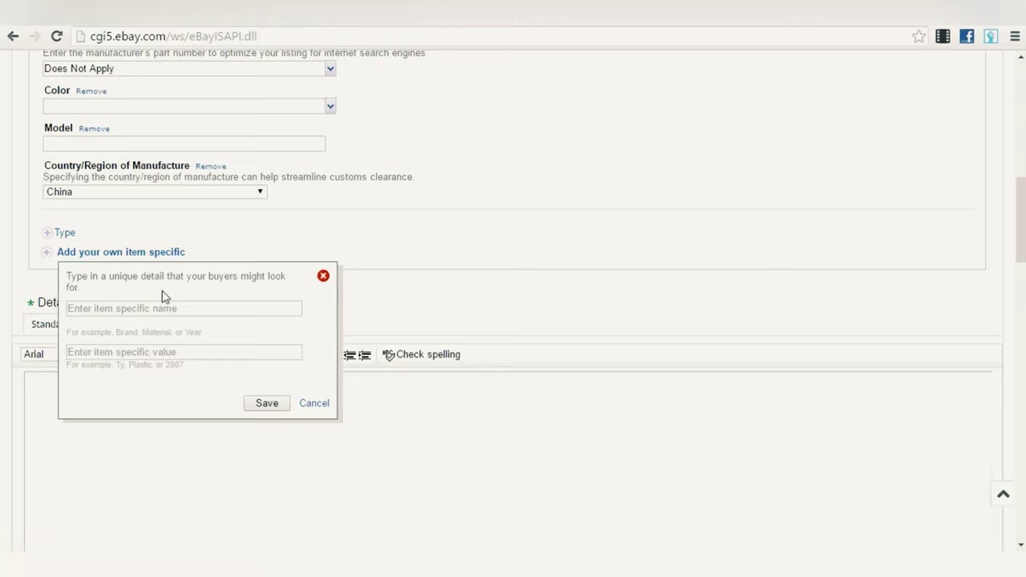
pyautogui.click(316, 404)
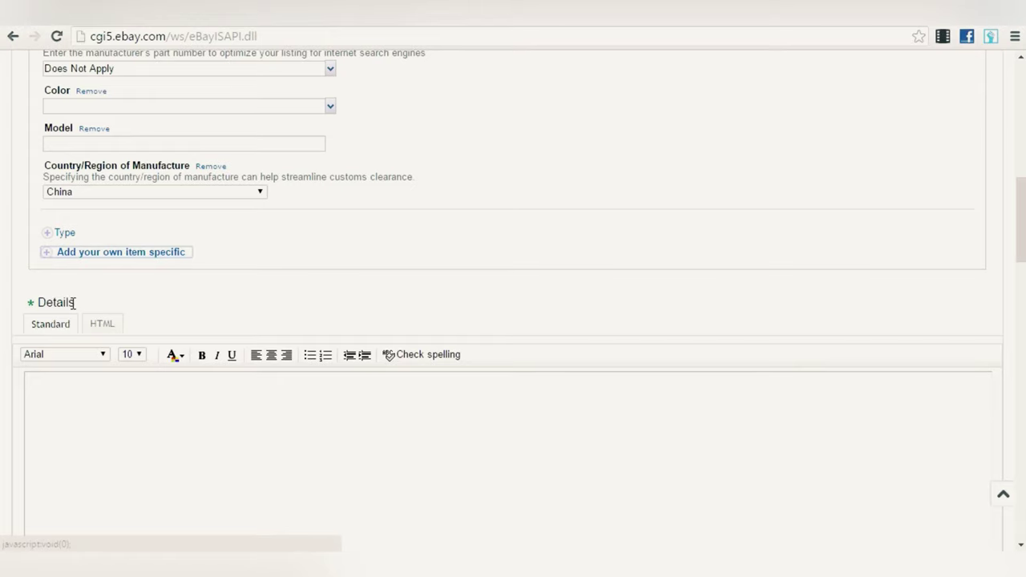
# Step: From the listing's empty Details description, switch to the Amazon page and examine its feature bullets, product description, product information and customer questions
pyautogui.scroll(-3, 101, 309)
pyautogui.click(185, 248)
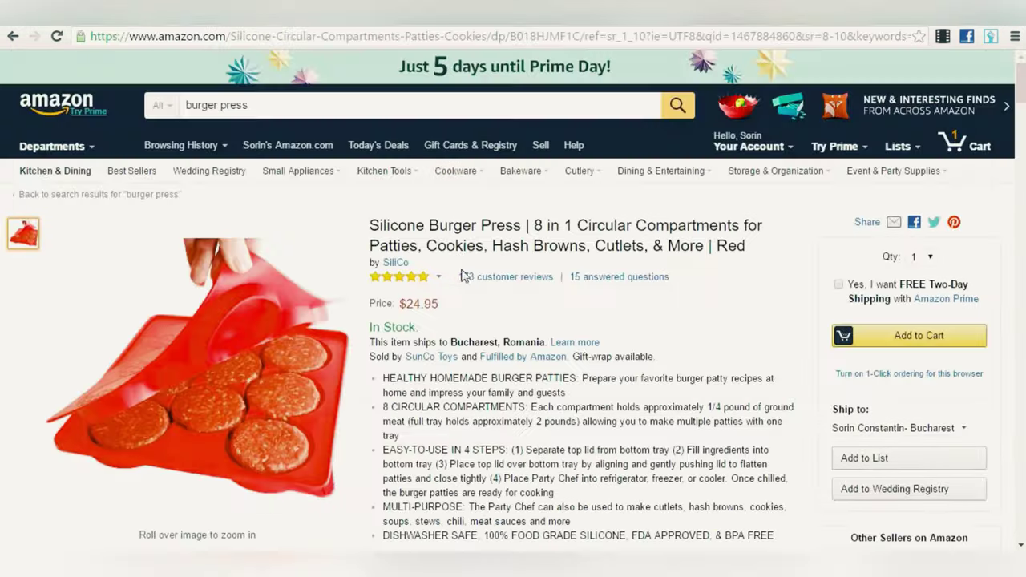
pyautogui.scroll(-2, 461, 276)
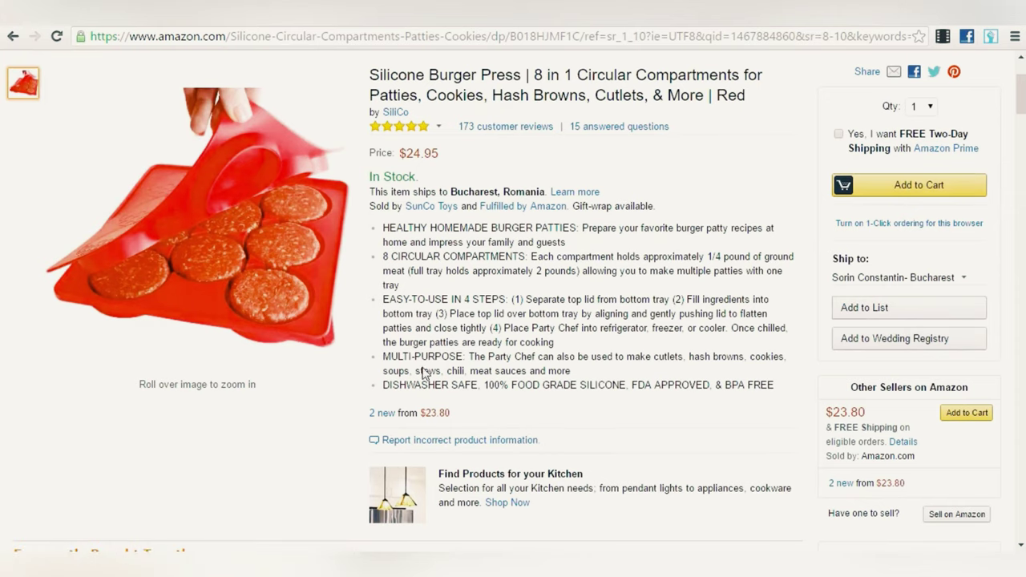
pyautogui.scroll(-15, 549, 447)
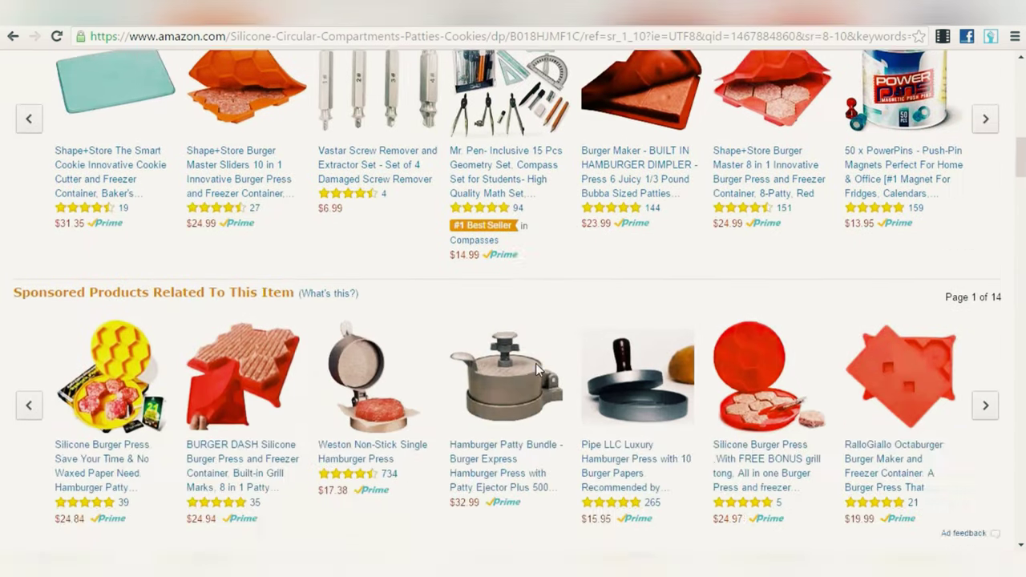
pyautogui.scroll(-1, 533, 362)
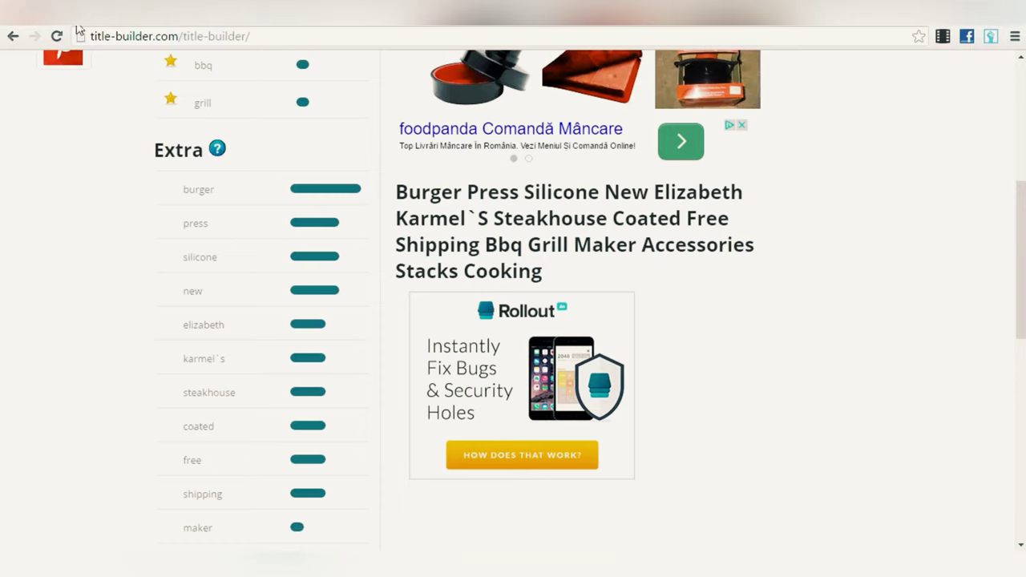
pyautogui.click(89, 12)
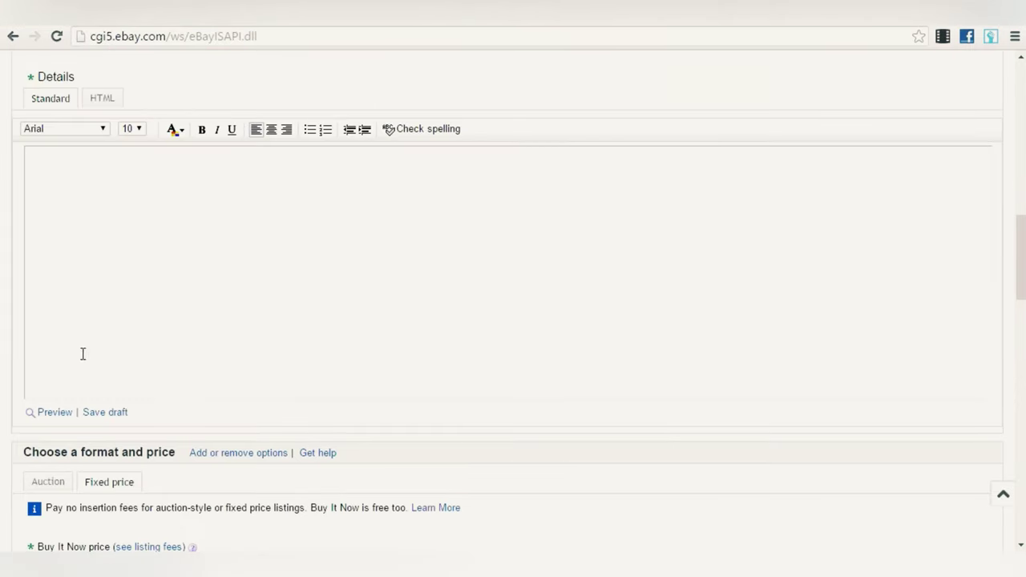
pyautogui.click(192, 12)
pyautogui.scroll(15, 486, 240)
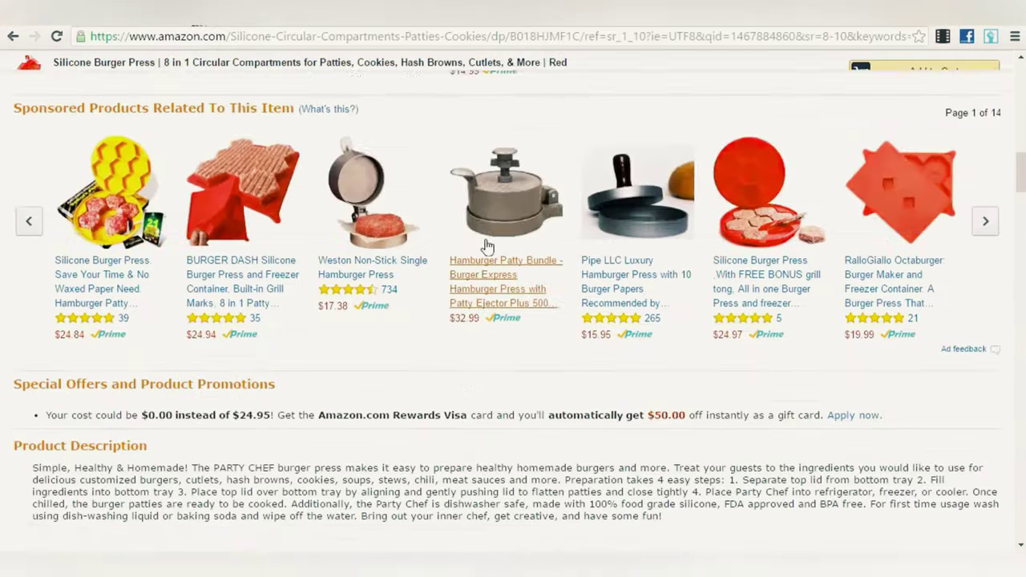
pyautogui.scroll(3, 607, 228)
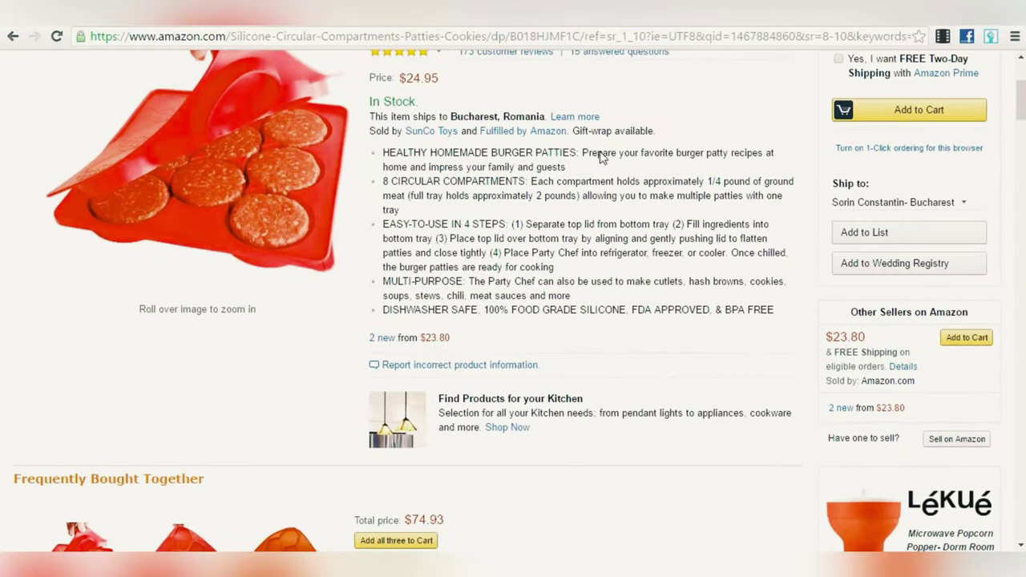
pyautogui.scroll(-9, 397, 365)
pyautogui.scroll(-8, 397, 365)
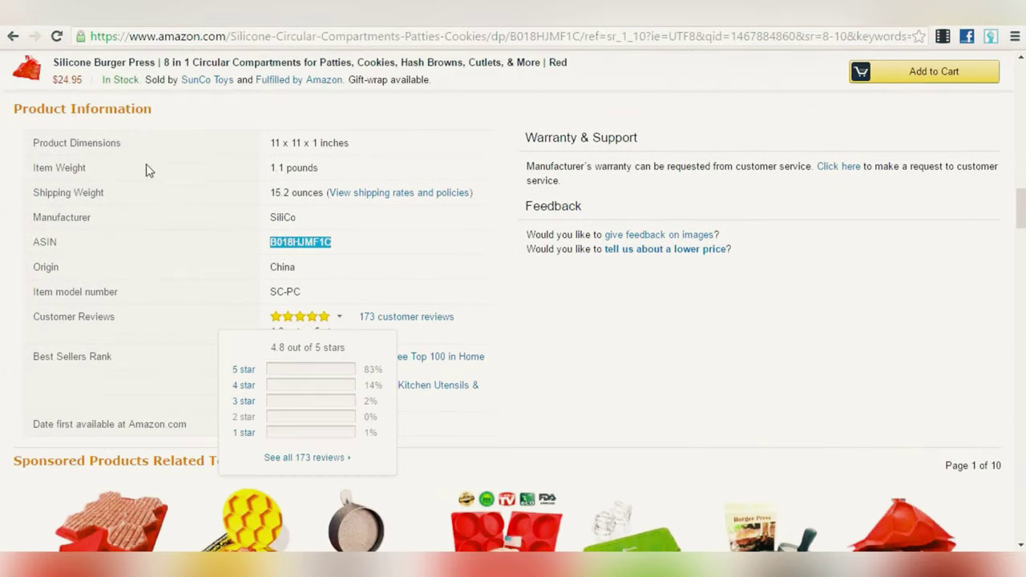
pyautogui.scroll(-8, 586, 409)
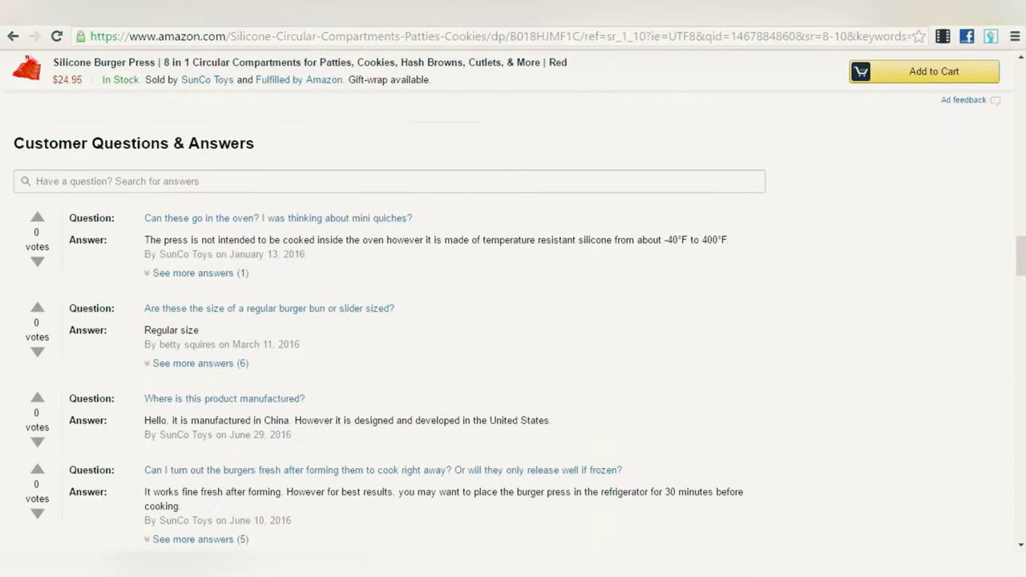
# Step: Using the Amazon page's price as reference, set the eBay listing's Buy It Now price to 36.99 and disallow Best Offers
pyautogui.hotkey('ctrl', 'shift', 'Tab')
pyautogui.scroll(-4, 248, 391)
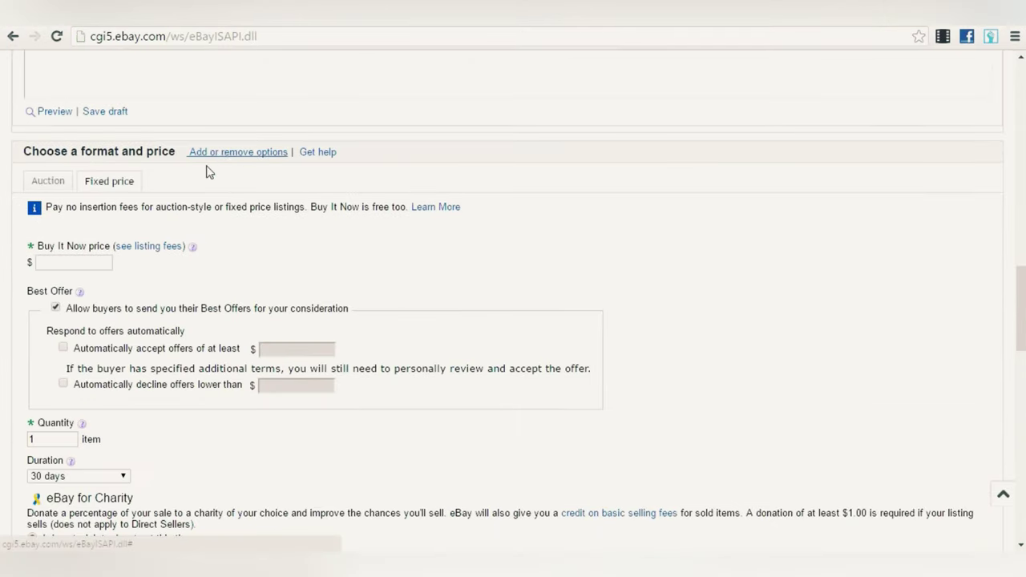
pyautogui.click(96, 263)
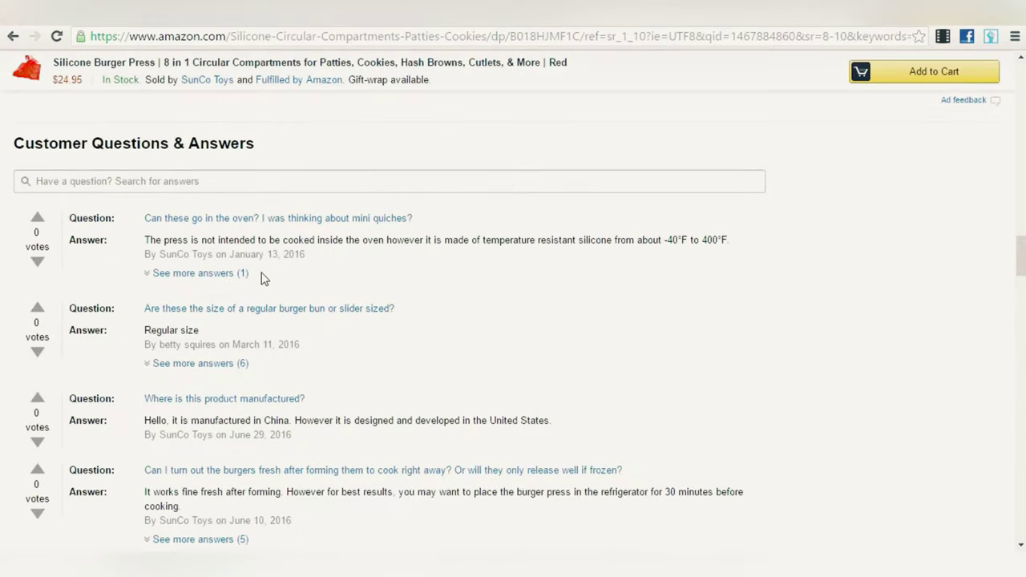
pyautogui.scroll(15, 262, 273)
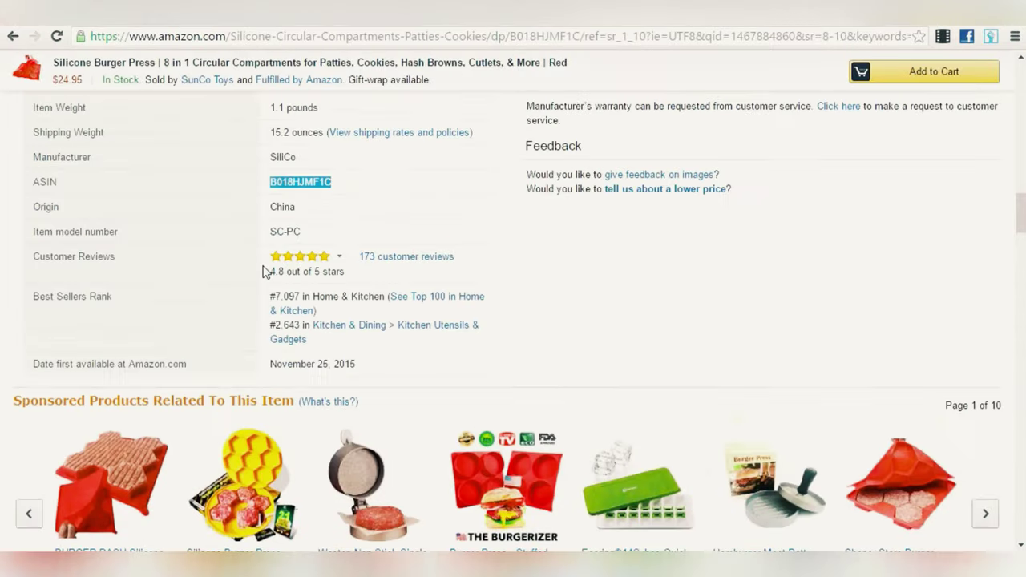
pyautogui.scroll(6, 263, 266)
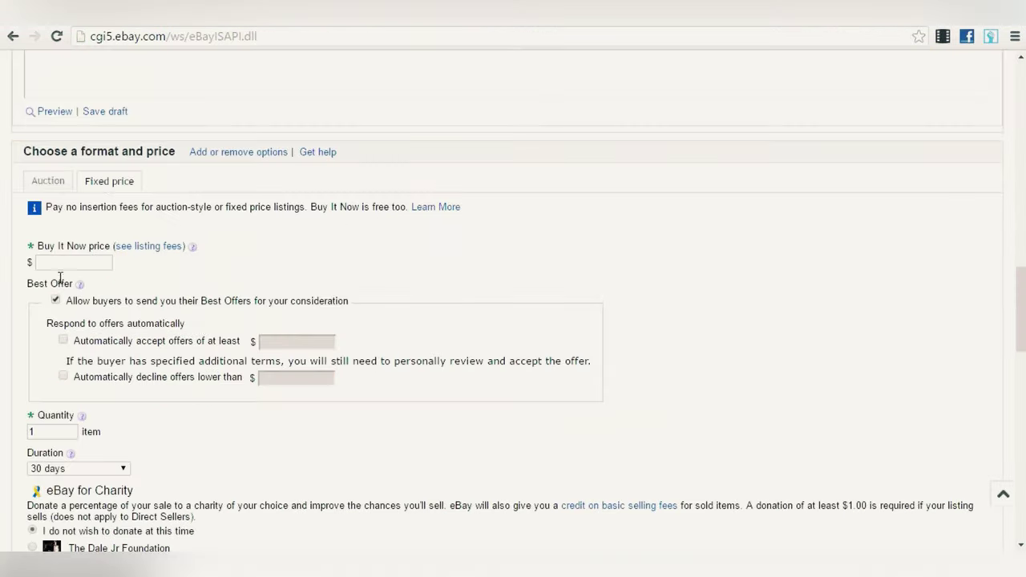
pyautogui.click(79, 264)
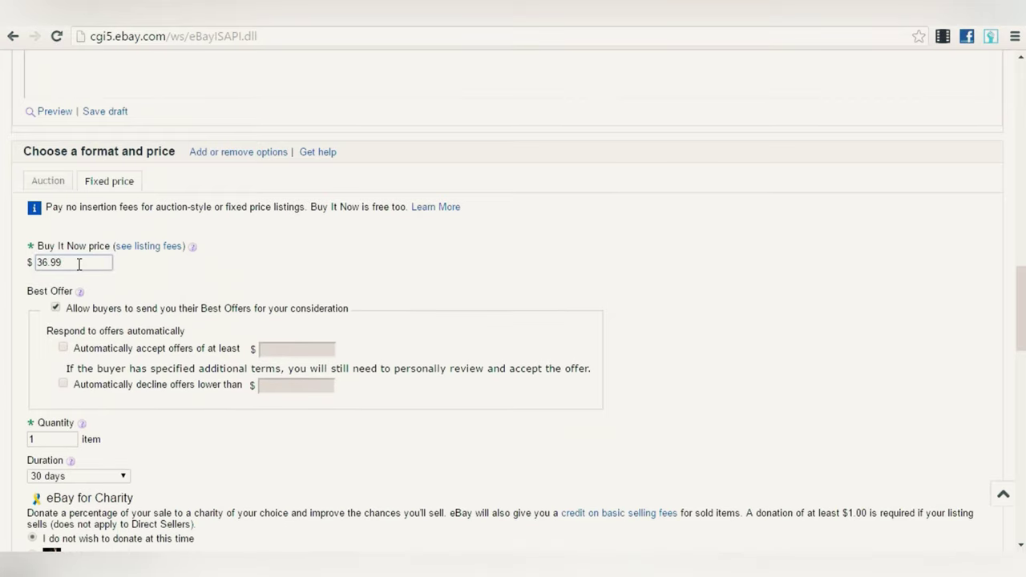
pyautogui.scroll(-1, 456, 271)
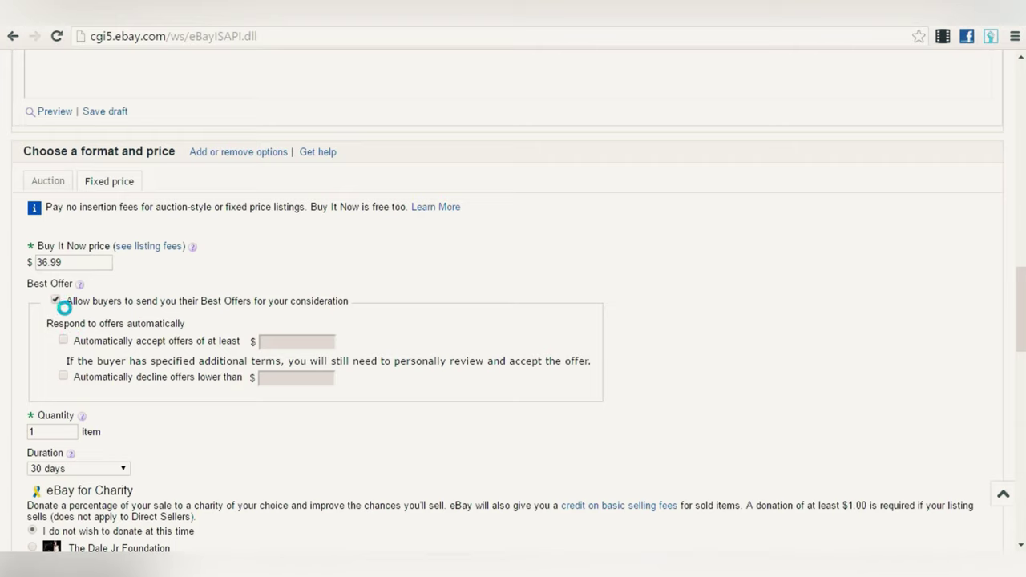
pyautogui.scroll(-1, 241, 305)
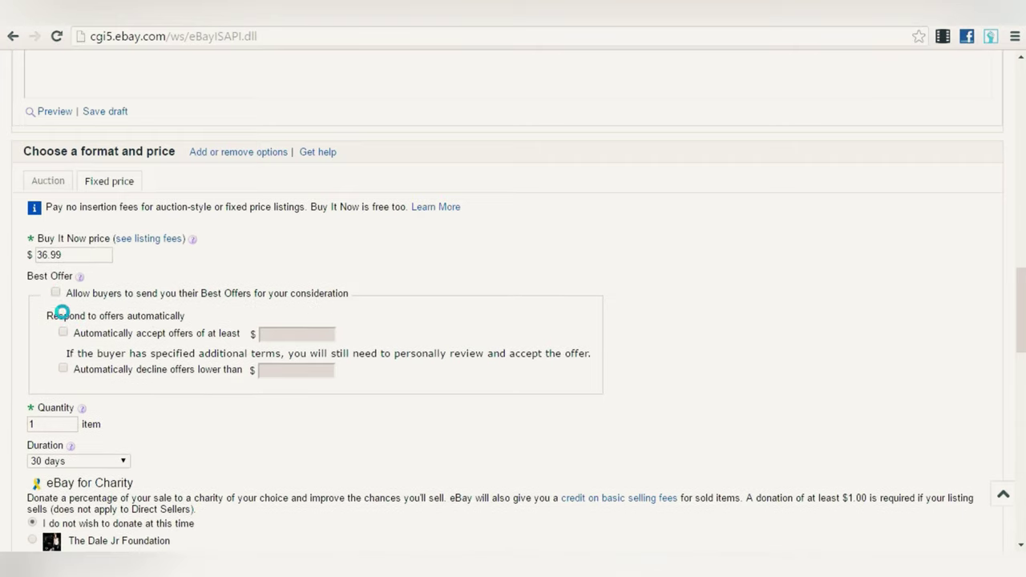
# Step: Review the listing's quantity, duration, charity, PayPal payment and shipping settings, including the available U.S. shipping services
pyautogui.scroll(-1, 208, 316)
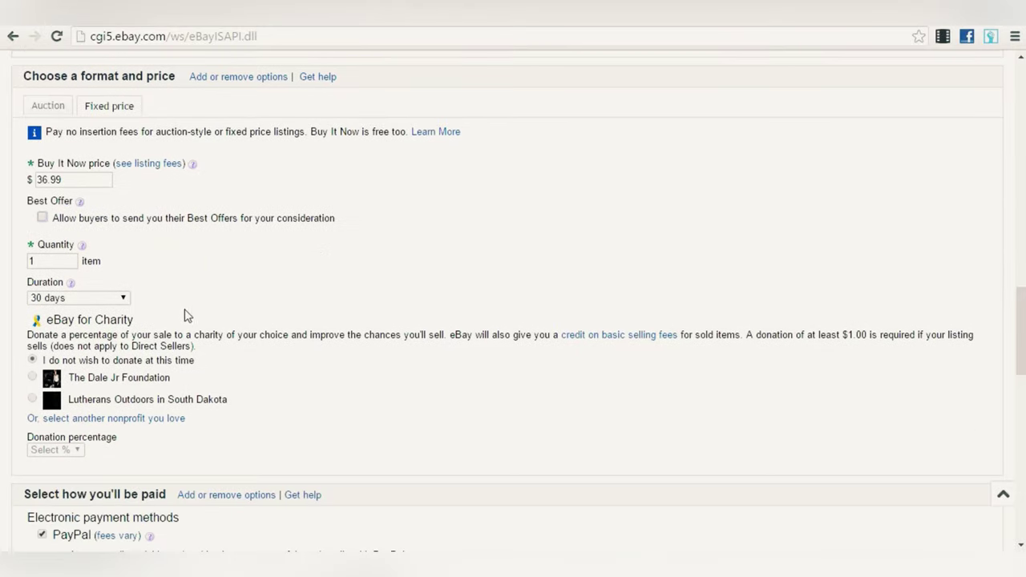
pyautogui.scroll(-2, 188, 316)
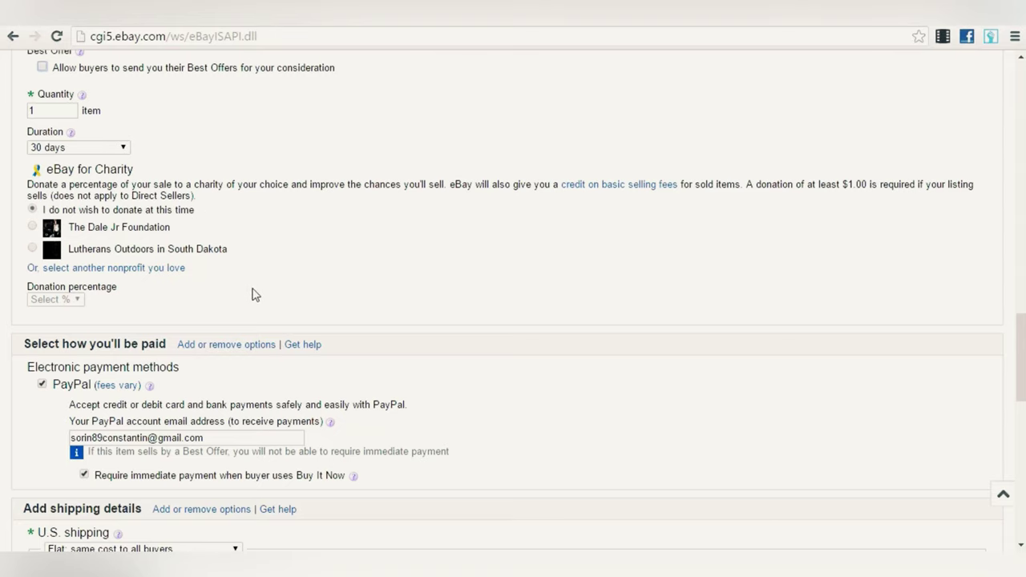
pyautogui.scroll(-1, 209, 277)
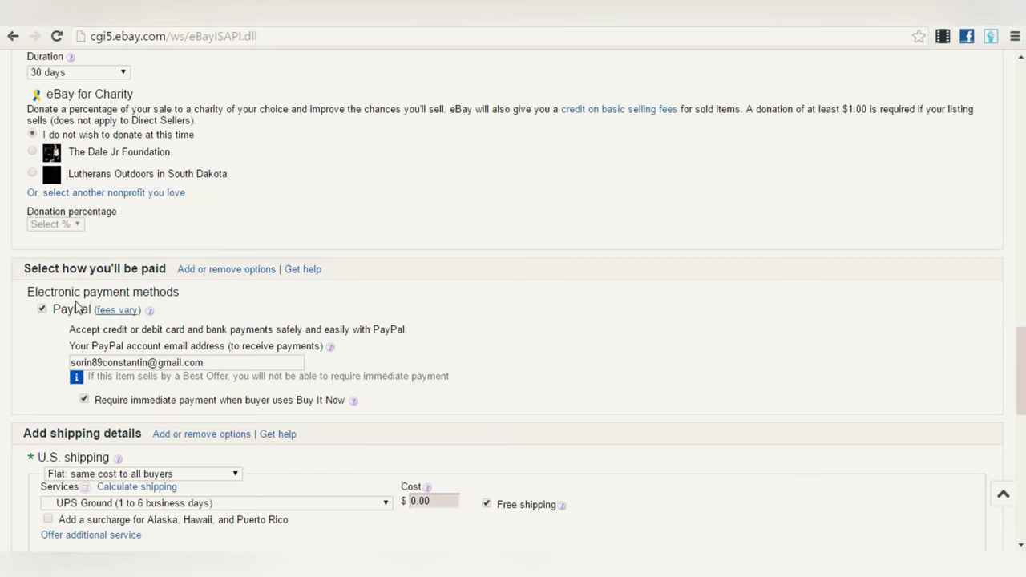
pyautogui.scroll(-2, 80, 308)
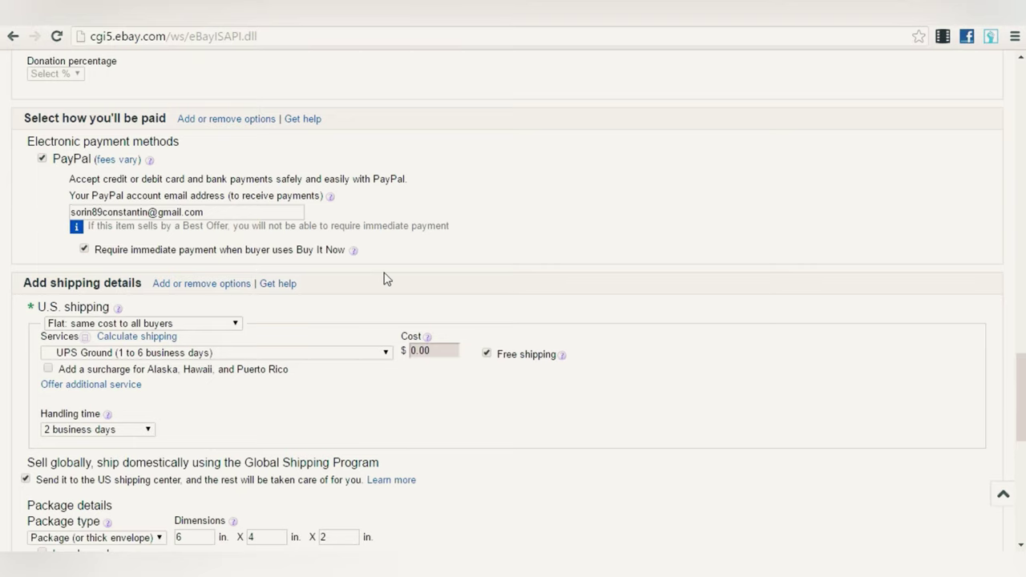
pyautogui.scroll(-1, 120, 287)
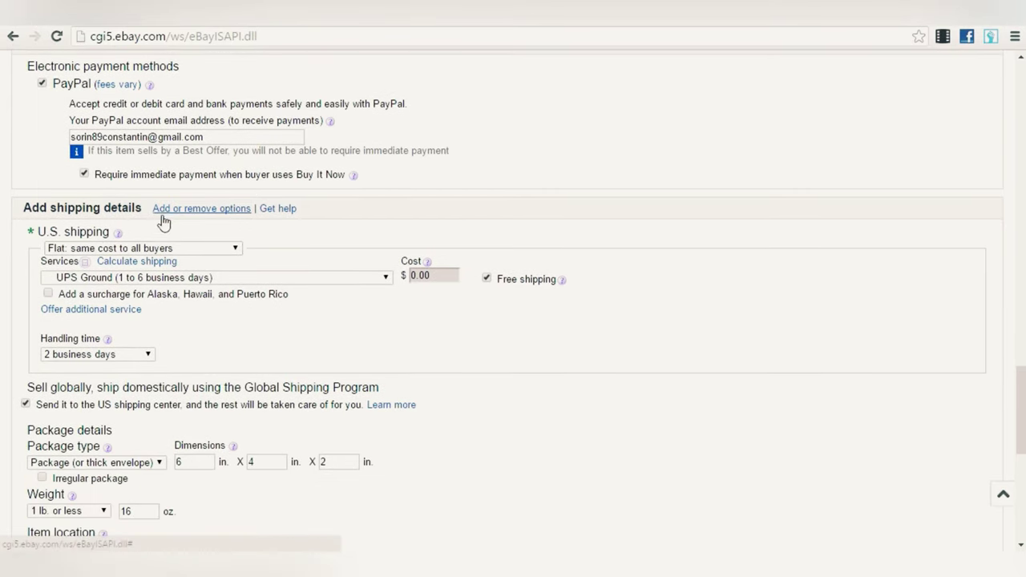
pyautogui.click(167, 277)
pyautogui.click(167, 278)
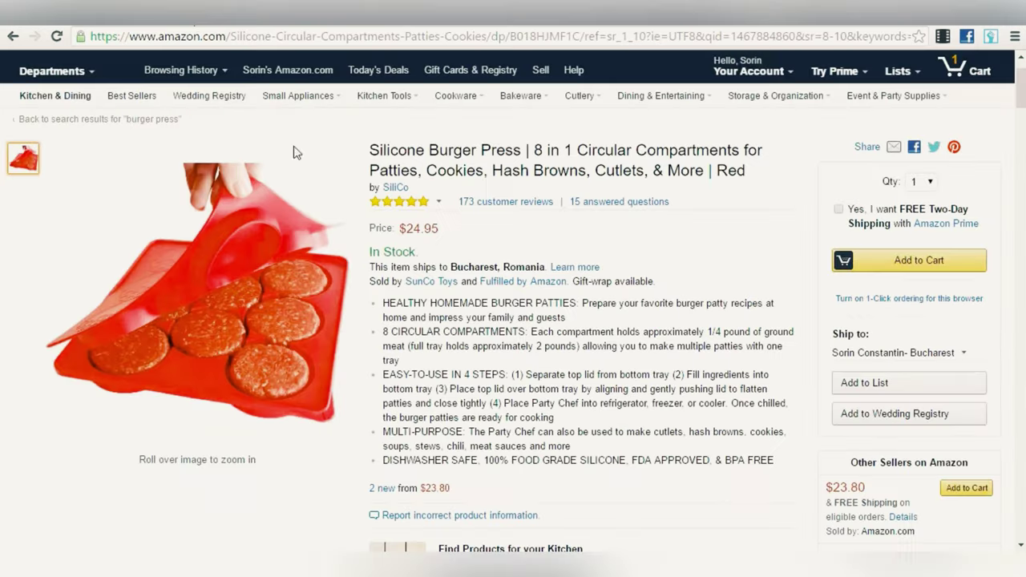
# Step: Switch to the Amazon product page and examine its shipping information, product details and other sellers' offers
pyautogui.scroll(-2, 740, 296)
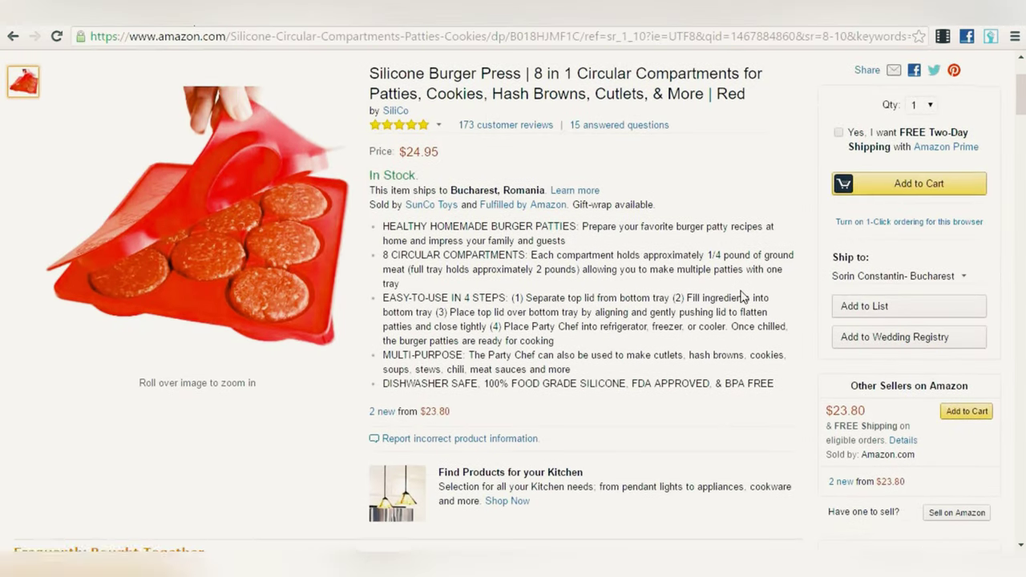
pyautogui.scroll(-12, 740, 297)
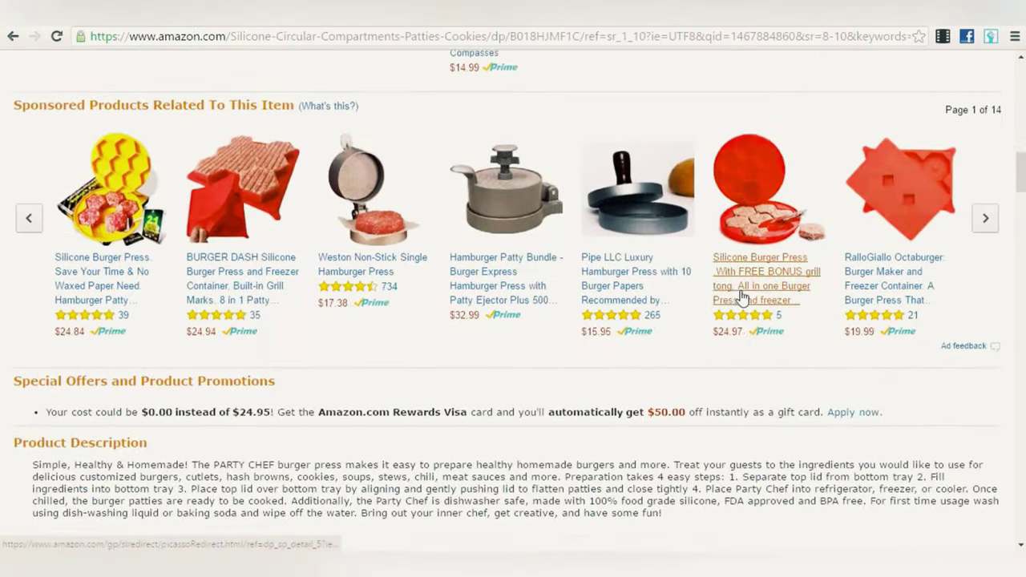
pyautogui.scroll(-4, 740, 296)
pyautogui.scroll(20, 740, 296)
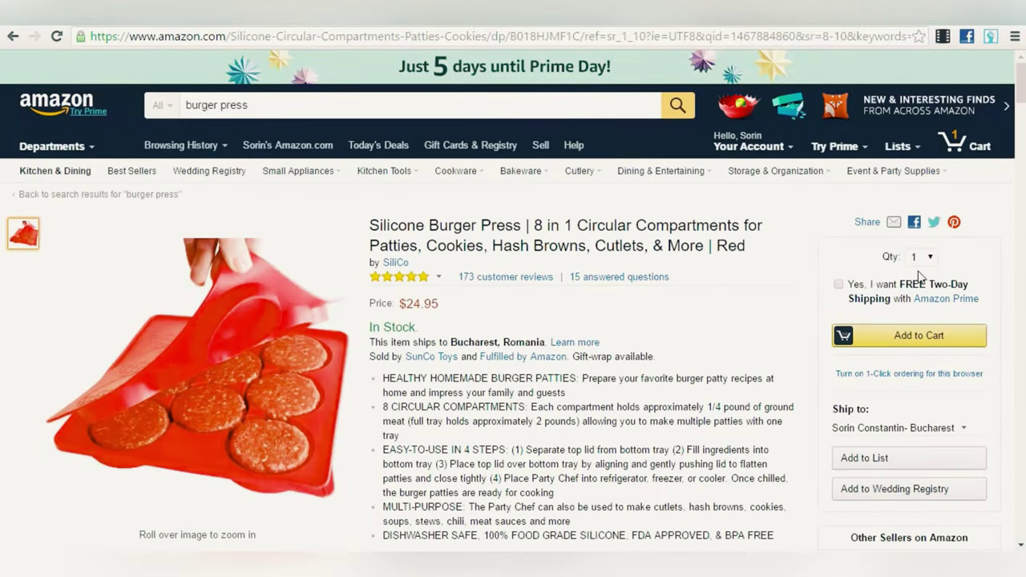
pyautogui.scroll(-1, 874, 353)
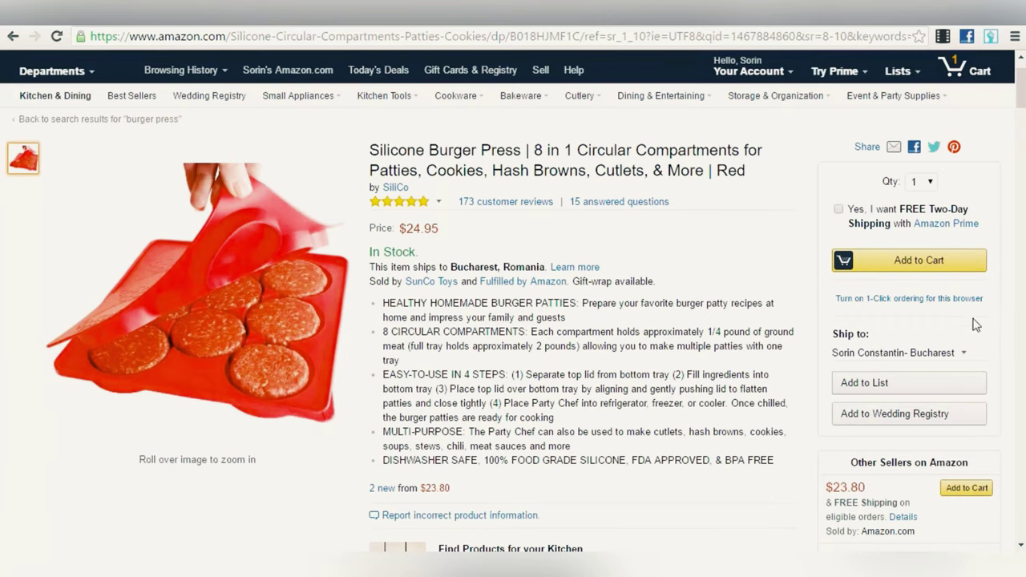
pyautogui.scroll(-2, 721, 328)
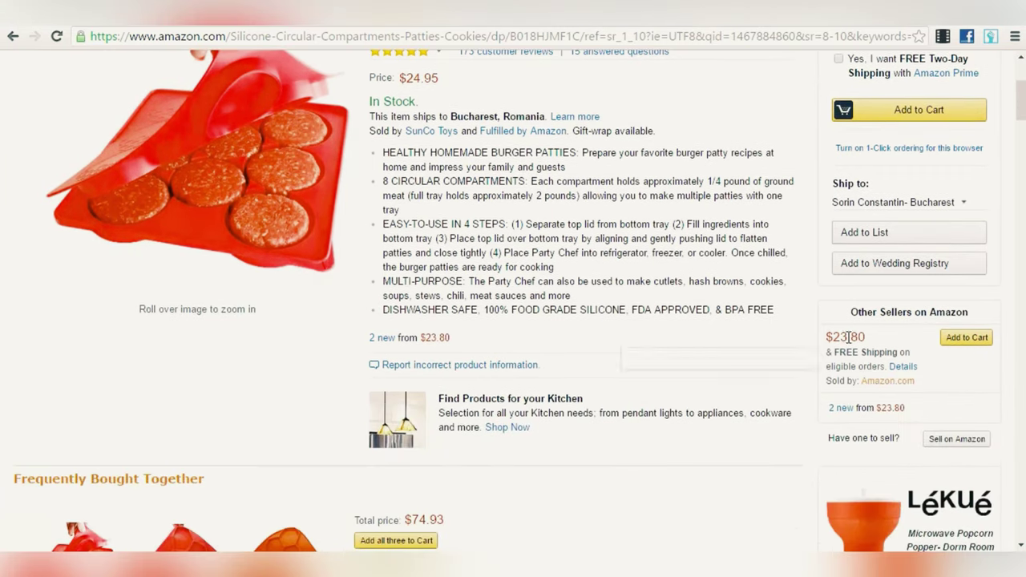
pyautogui.moveTo(843, 338)
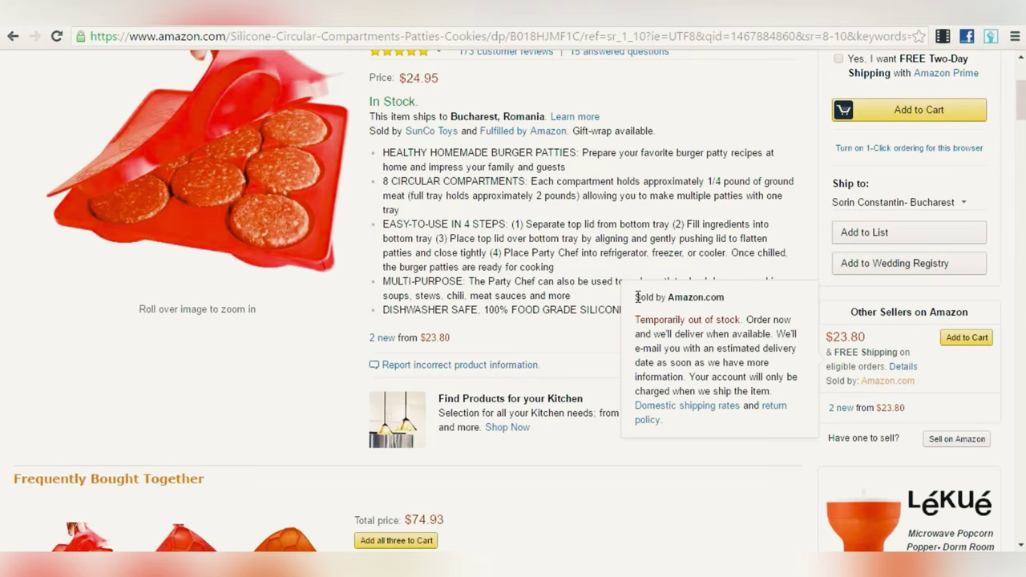
pyautogui.moveTo(292, 95)
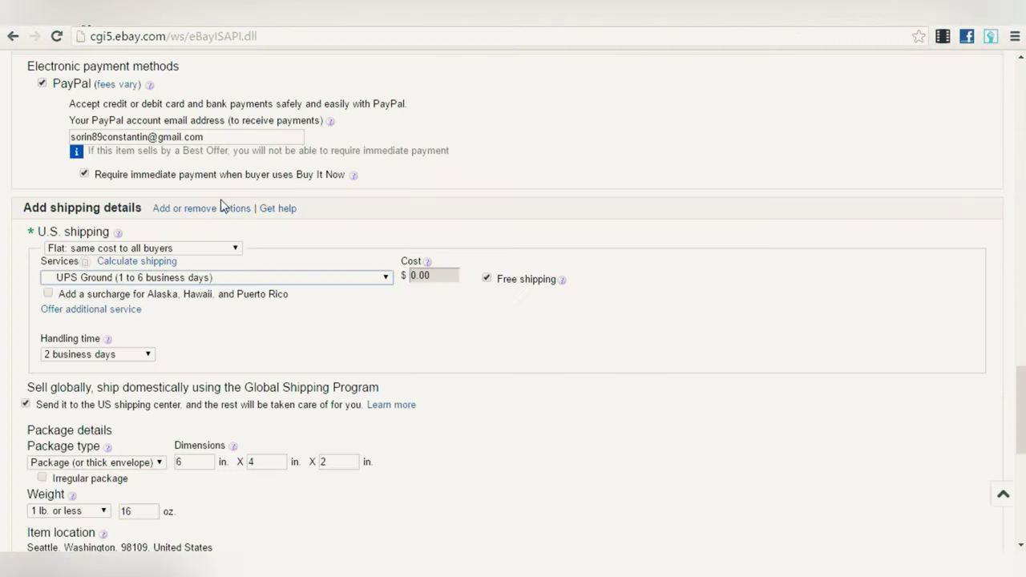
# Step: In the eBay listing, set the U.S. shipping service to Standard Shipping (1 to 6 business days) and keep handling time at 2 business days
pyautogui.click(228, 278)
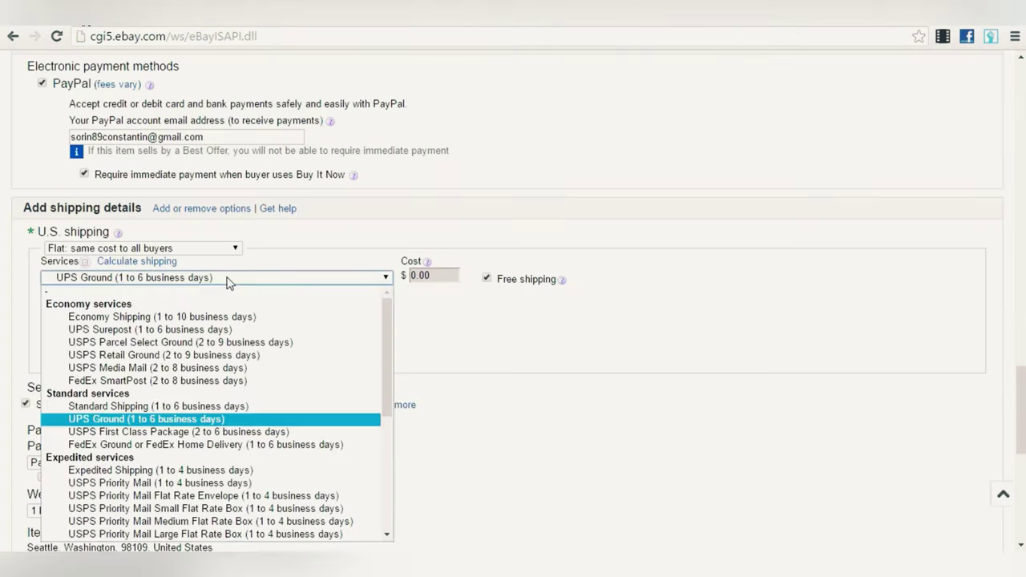
pyautogui.click(166, 407)
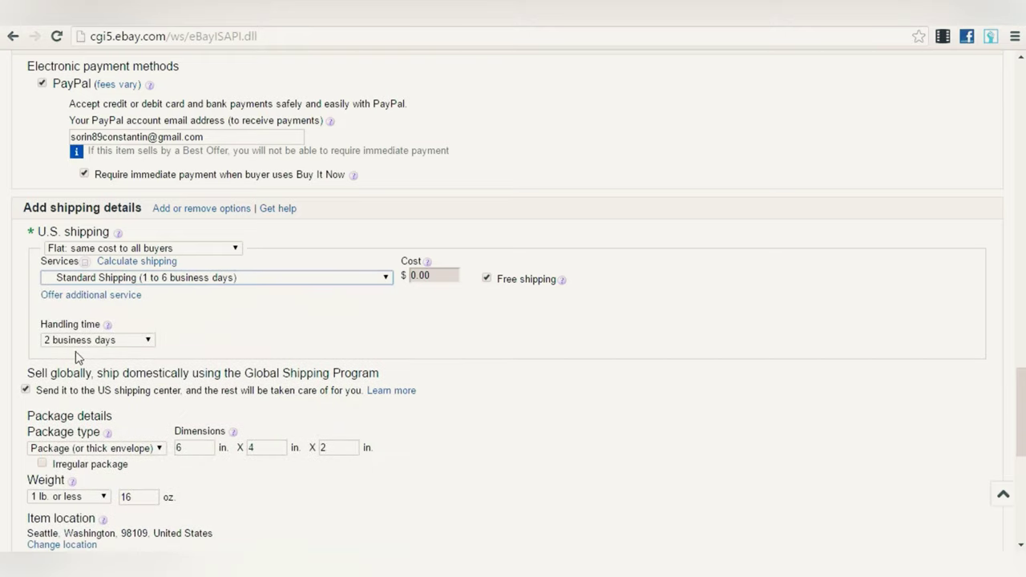
pyautogui.click(138, 343)
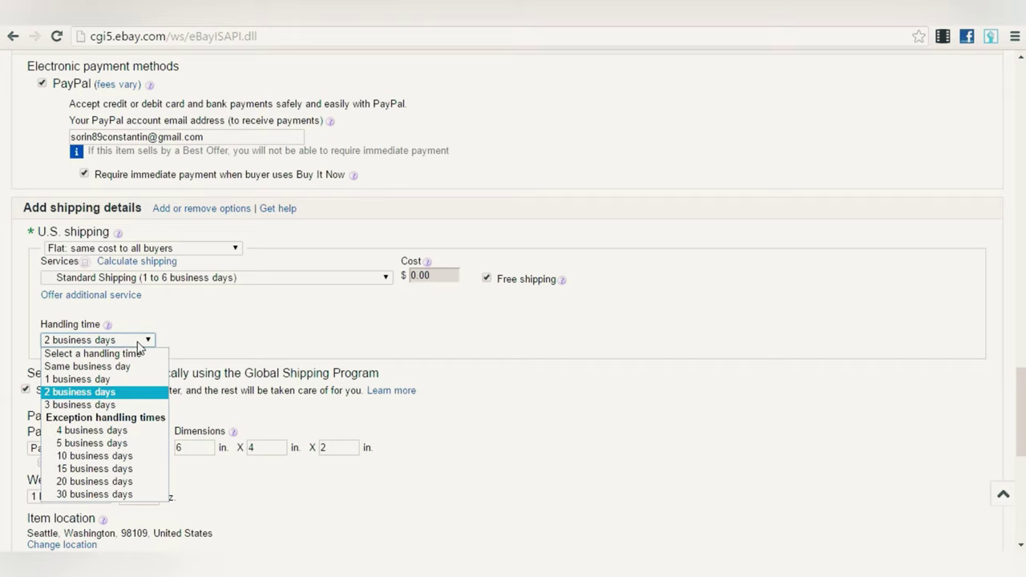
pyautogui.click(138, 344)
pyautogui.scroll(-1, 259, 343)
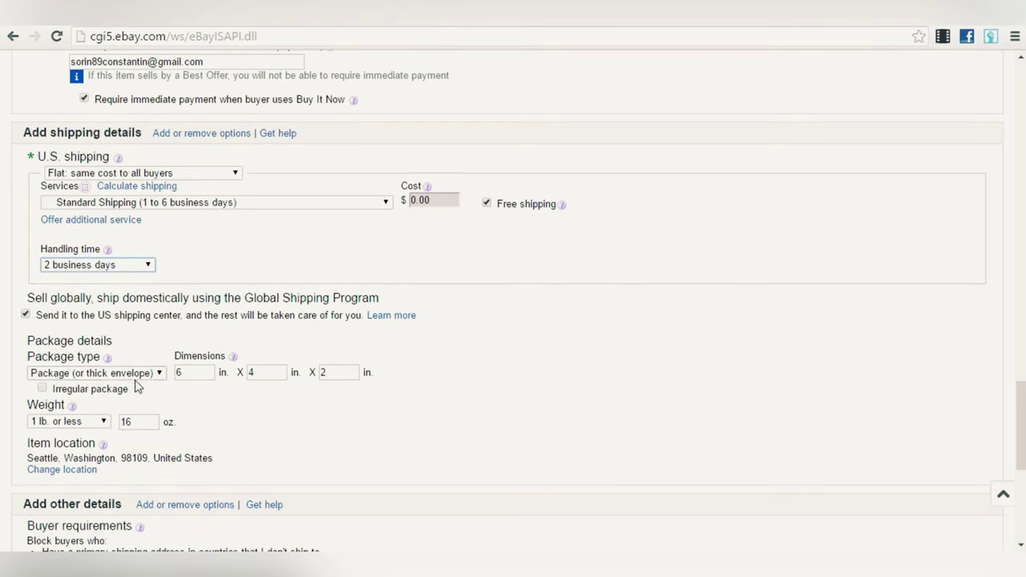
# Step: Select the package length for replacement, and look up the product dimensions and weight in the Amazon page's product information
pyautogui.scroll(-1, 136, 387)
pyautogui.doubleClick(199, 298)
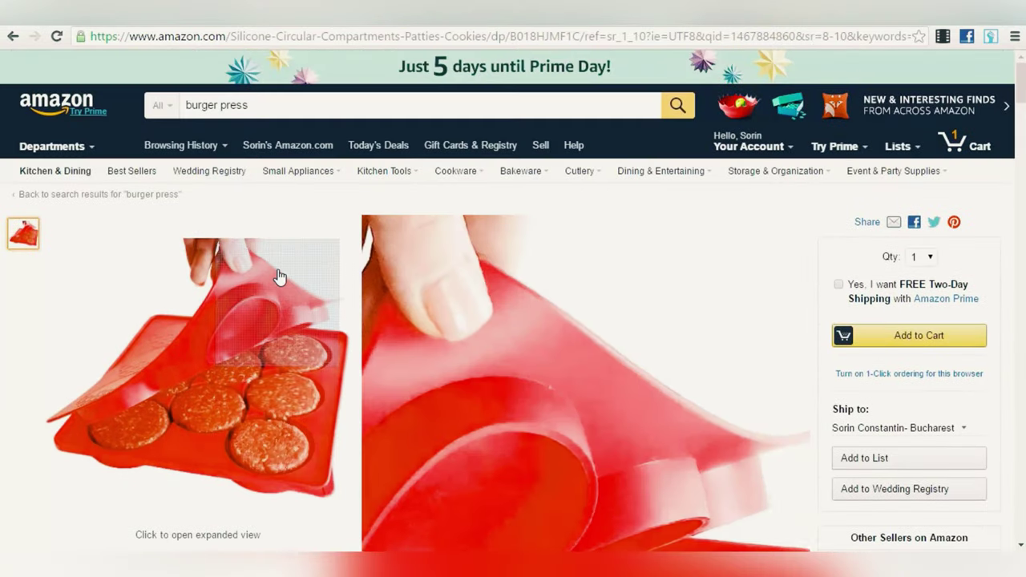
pyautogui.scroll(-10, 280, 275)
pyautogui.scroll(-6, 277, 275)
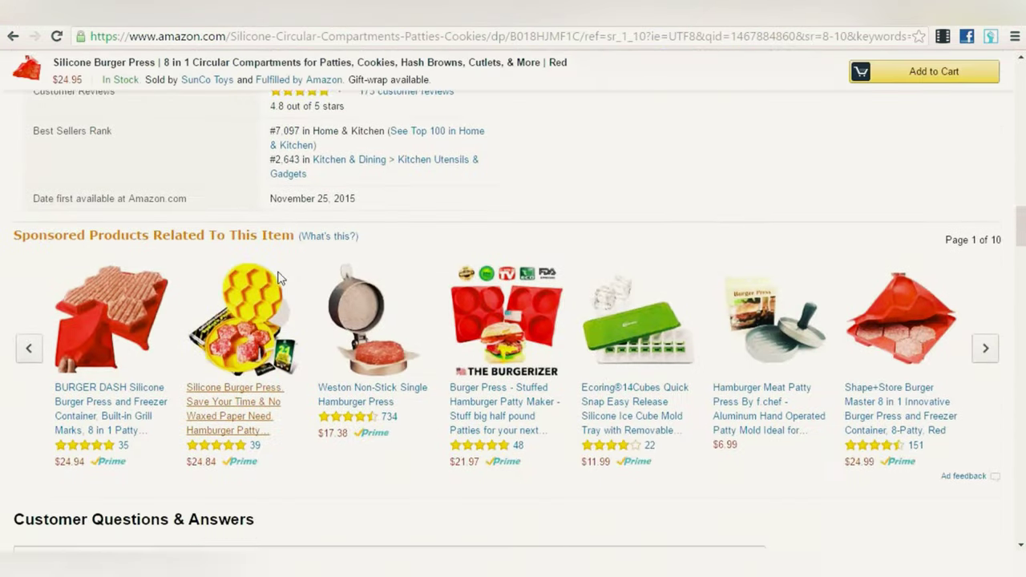
pyautogui.scroll(4, 274, 274)
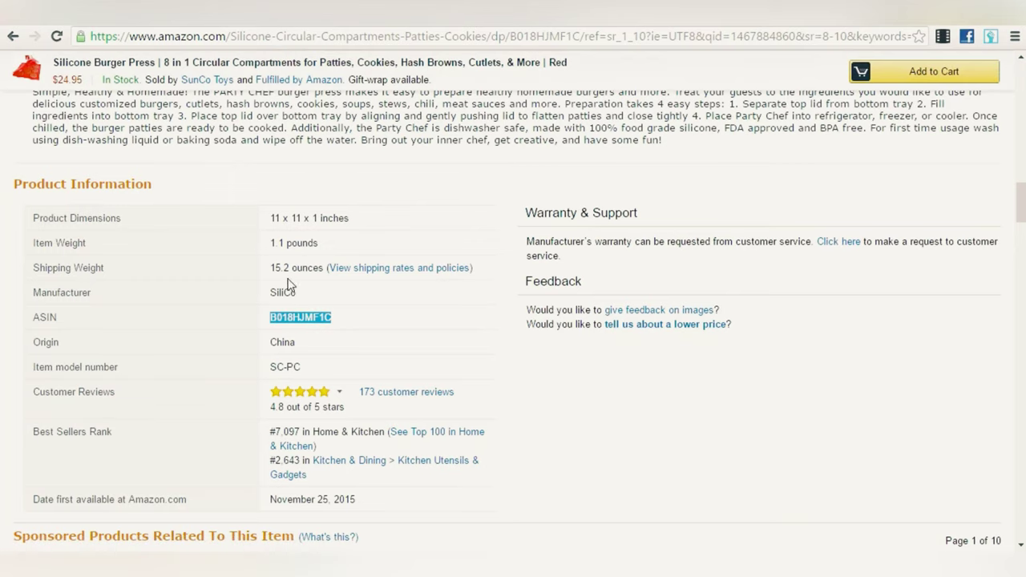
pyautogui.moveTo(274, 215); pyautogui.dragTo(283, 216)
pyautogui.click(286, 217)
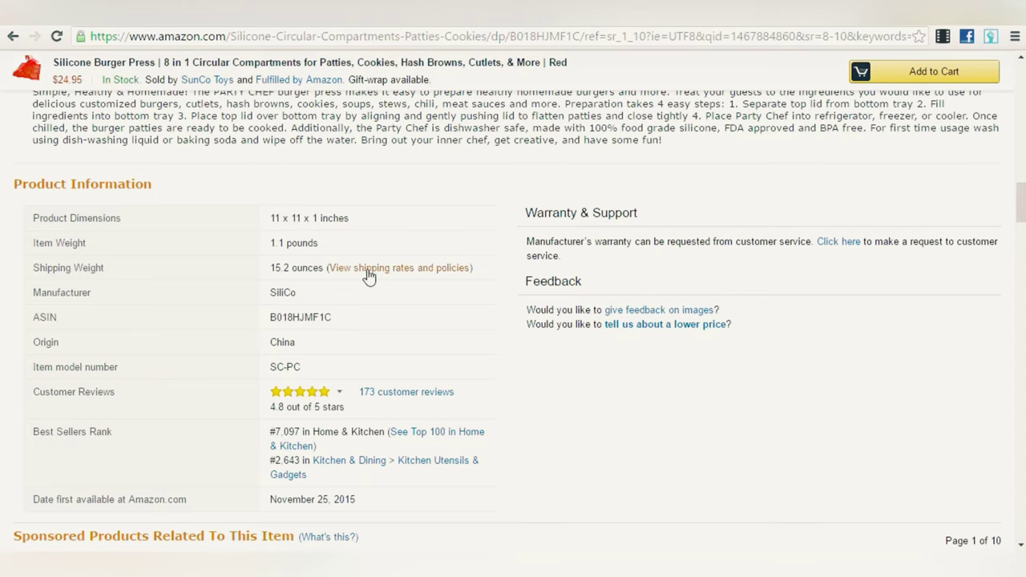
pyautogui.scroll(-2, 368, 275)
pyautogui.scroll(10, 365, 271)
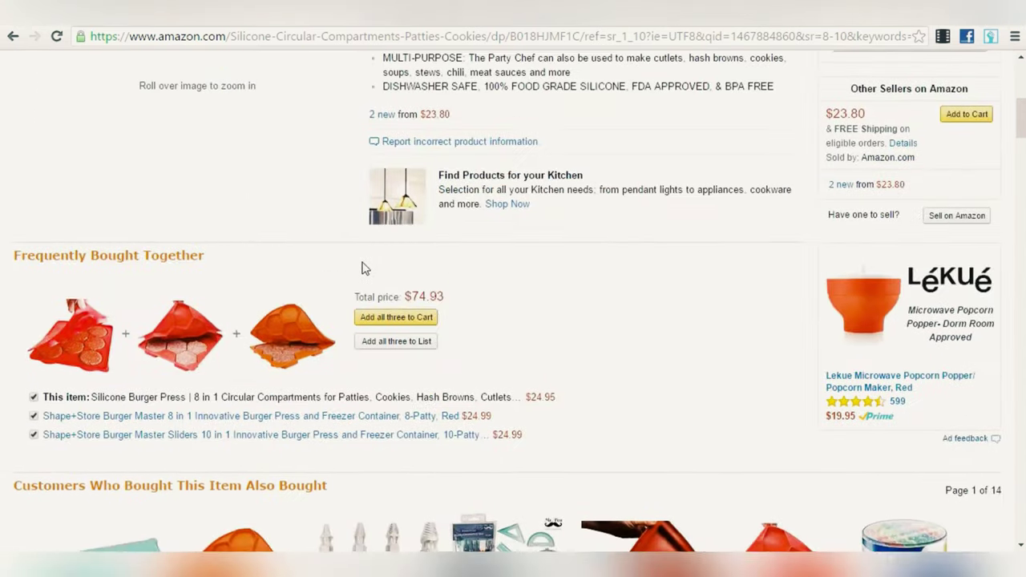
pyautogui.scroll(5, 365, 270)
pyautogui.scroll(-5, 345, 257)
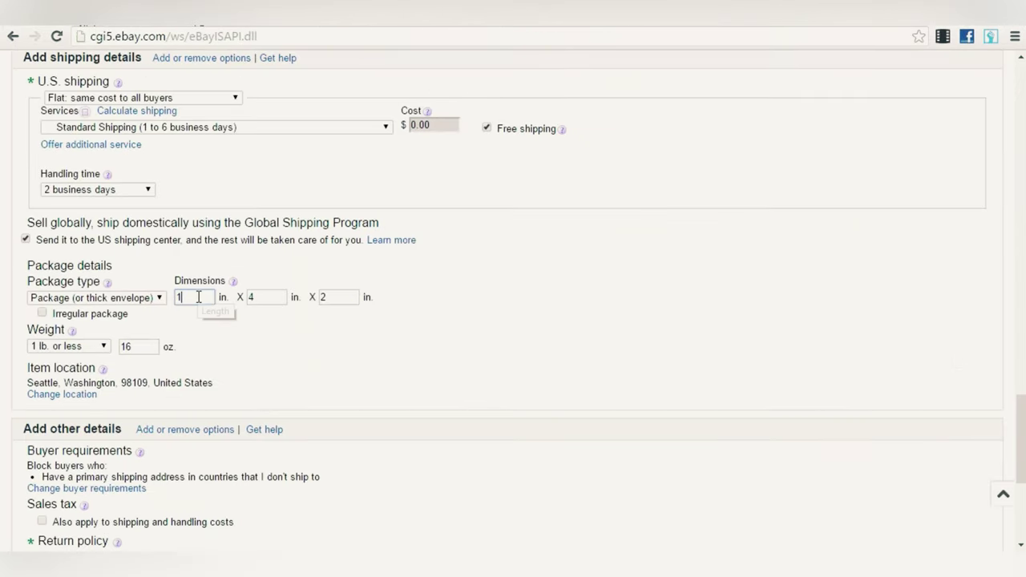
# Step: Set the first two package dimensions in the eBay listing to 11 in. by 11 in
pyautogui.write('1')
pyautogui.press('Tab')
pyautogui.write('11')
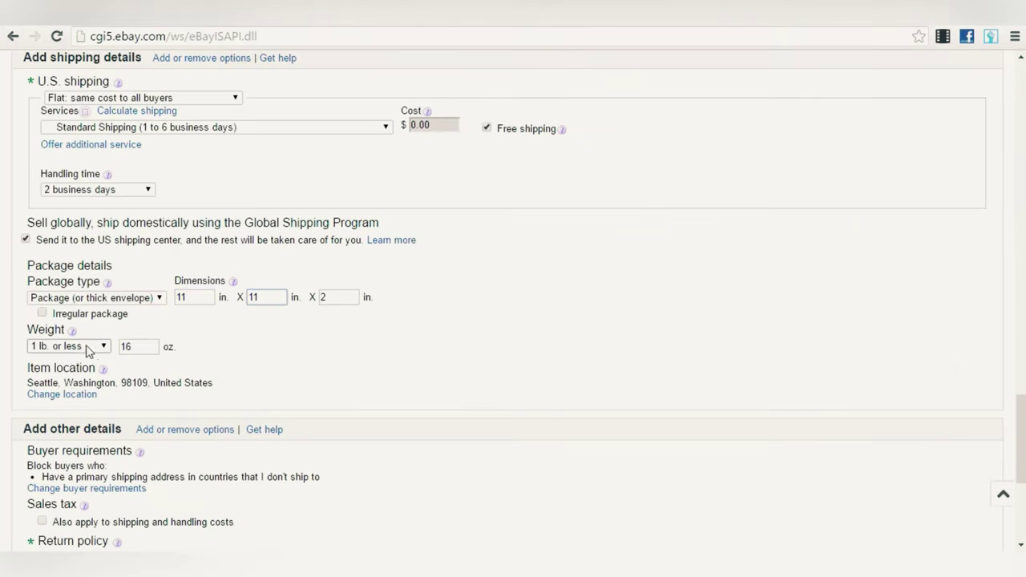
# Step: Check the package weight options and keep the weight at 1 lb. or less with 16 oz
pyautogui.click(89, 349)
pyautogui.click(142, 345)
pyautogui.click(86, 348)
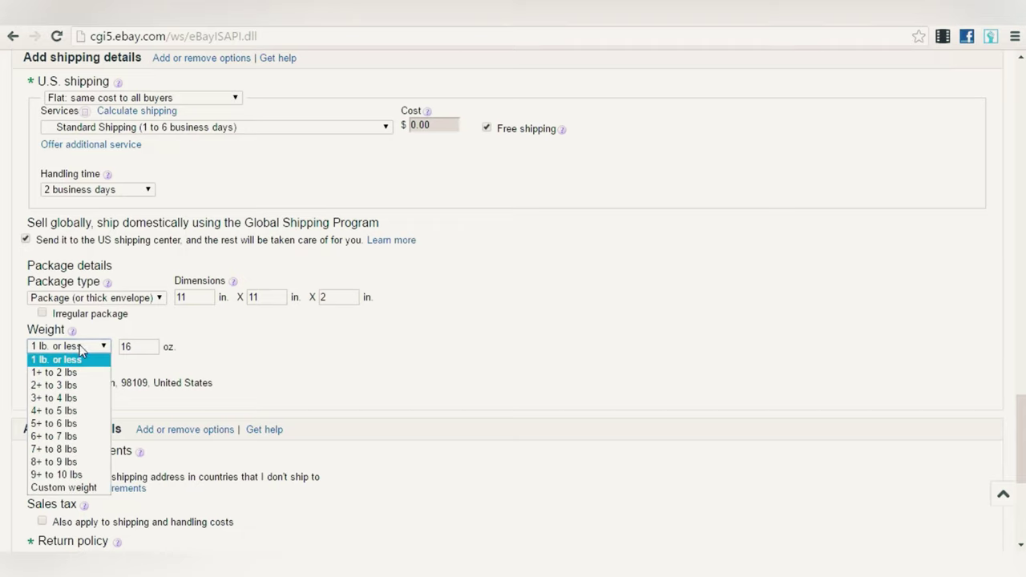
pyautogui.click(58, 360)
pyautogui.click(104, 349)
pyautogui.click(138, 347)
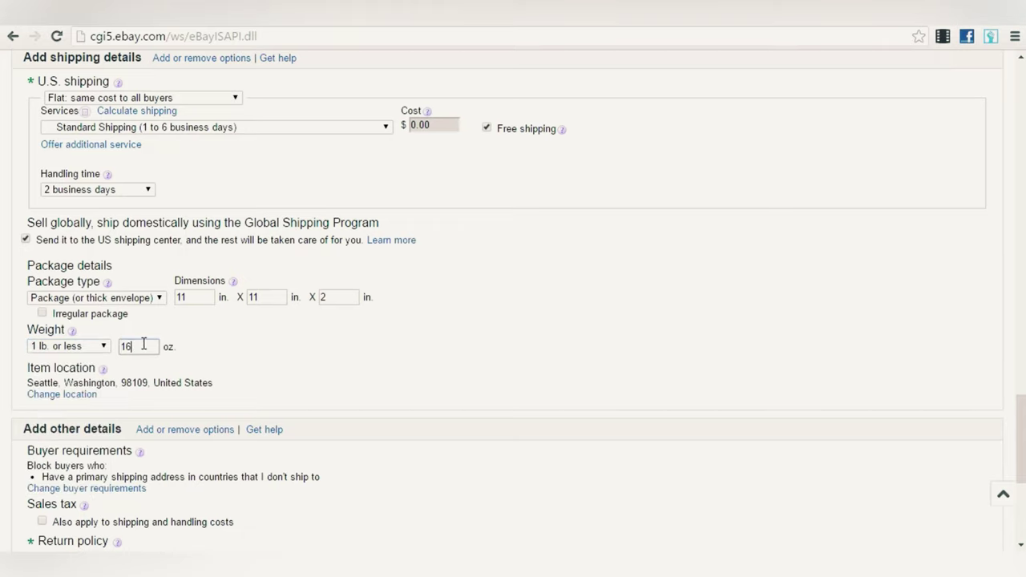
pyautogui.doubleClick(143, 347)
pyautogui.click(216, 348)
# Step: Check the item location, buyer requirements, sales tax and return policy, and submit the listing form to continue
pyautogui.scroll(-2, 108, 299)
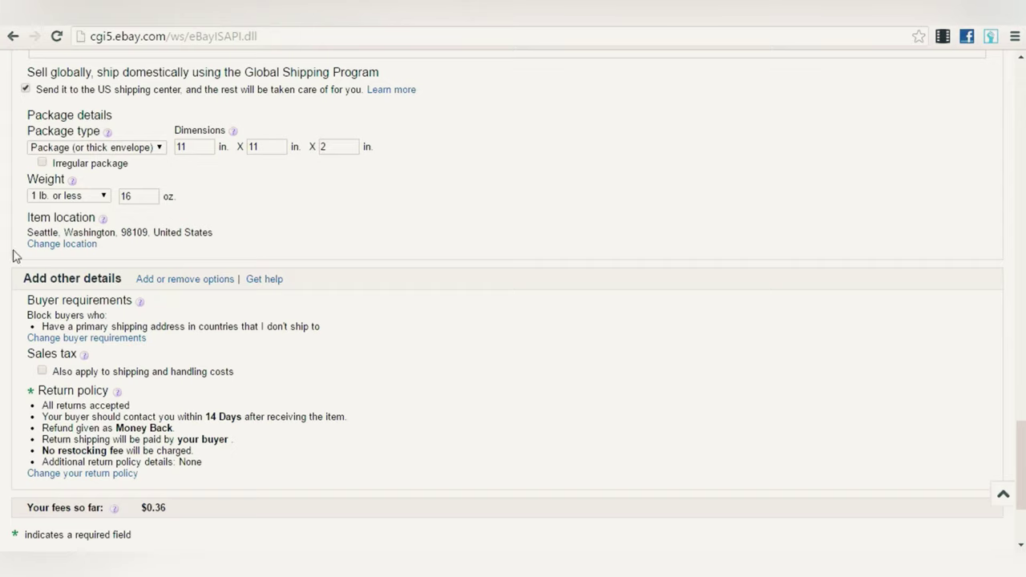
pyautogui.scroll(-2, 122, 238)
pyautogui.scroll(3, 107, 126)
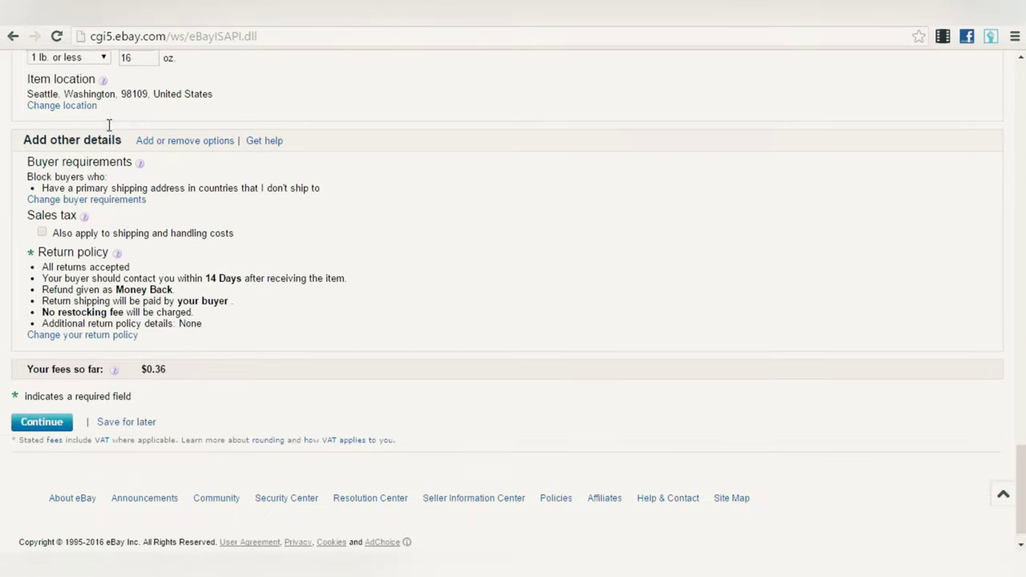
pyautogui.scroll(-3, 200, 293)
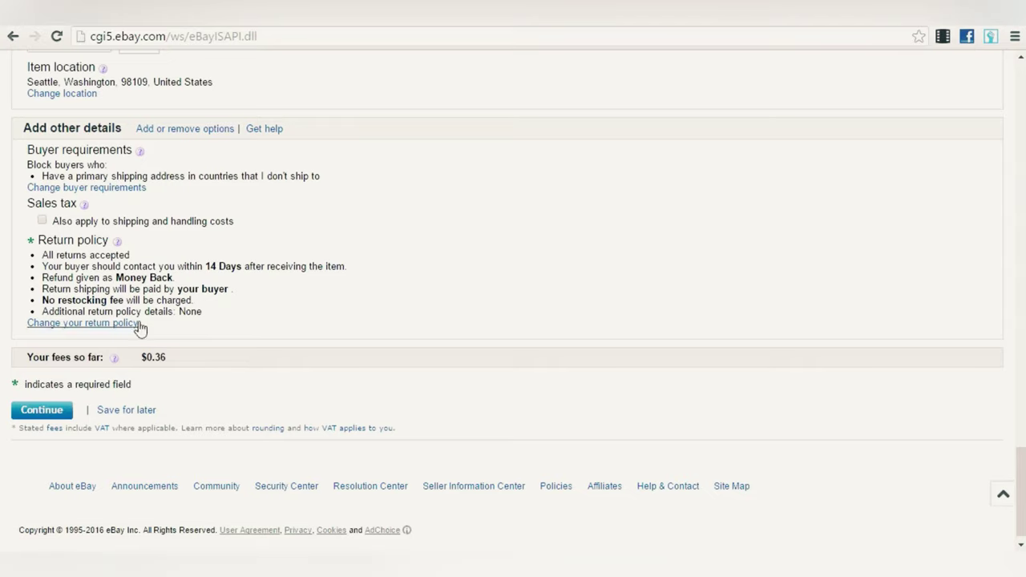
pyautogui.scroll(-1, 193, 287)
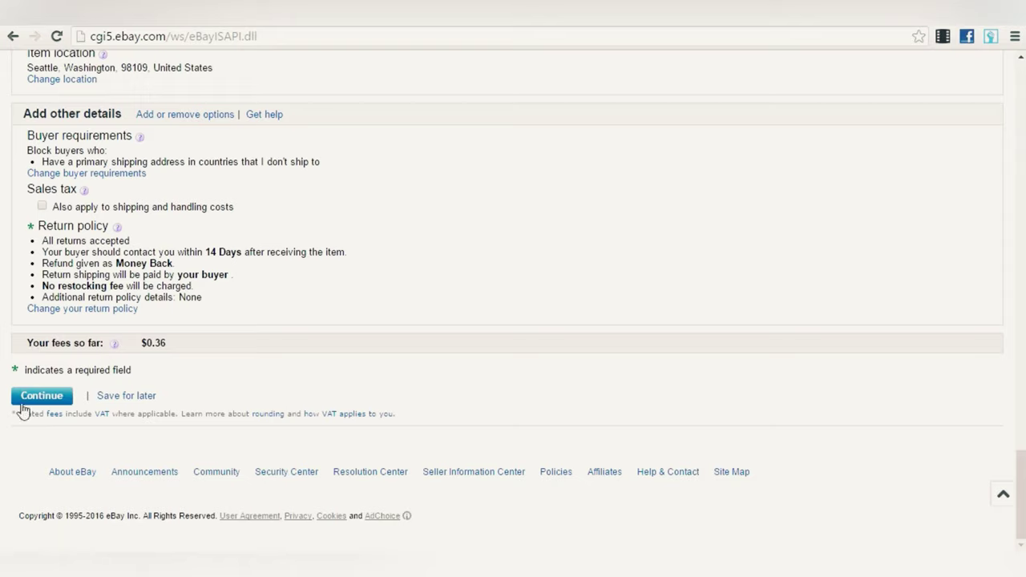
pyautogui.click(57, 401)
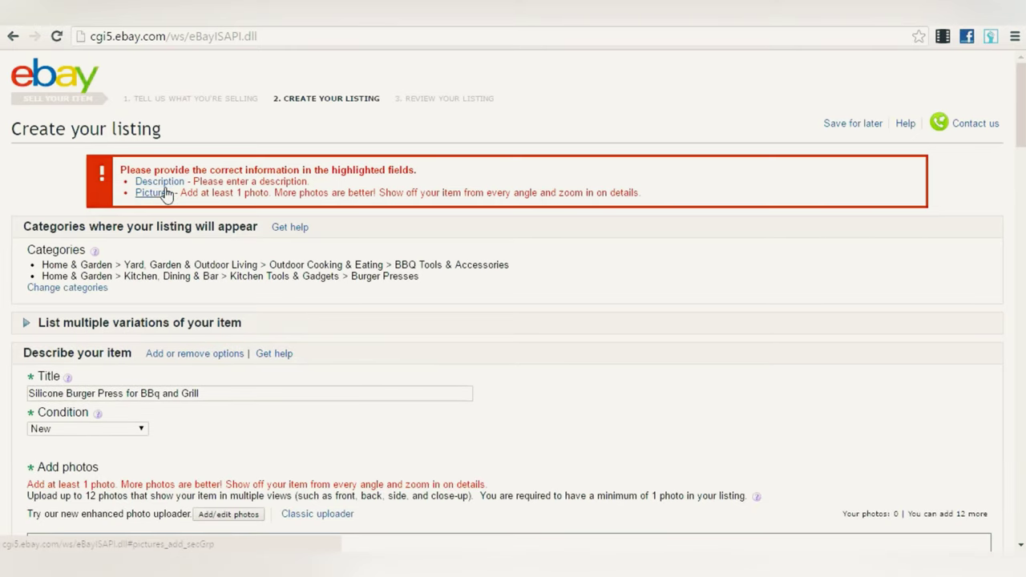
# Step: Examine the error notice above the listing form and the sections it refers to
pyautogui.scroll(-1, 305, 200)
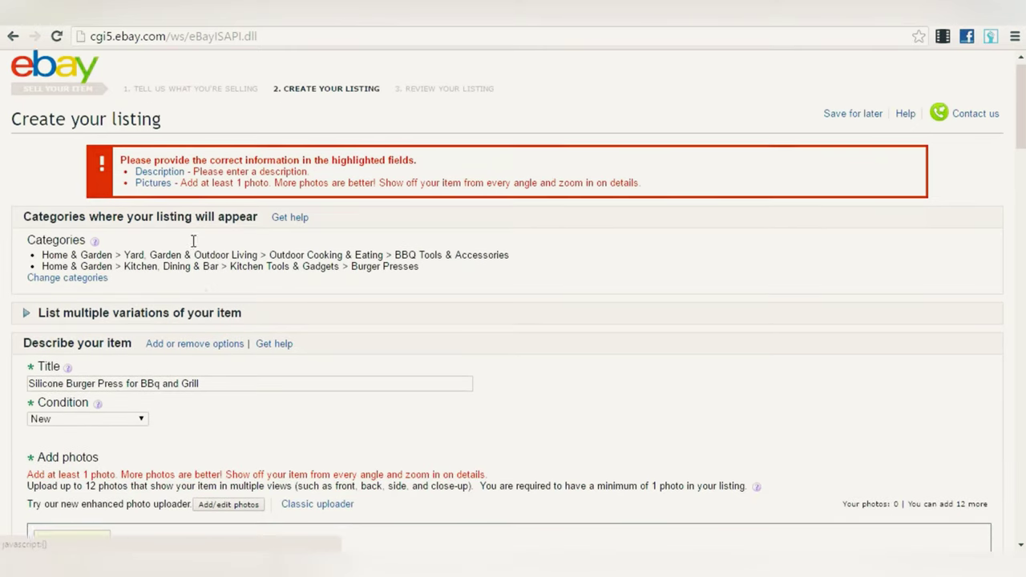
pyautogui.scroll(1, 481, 209)
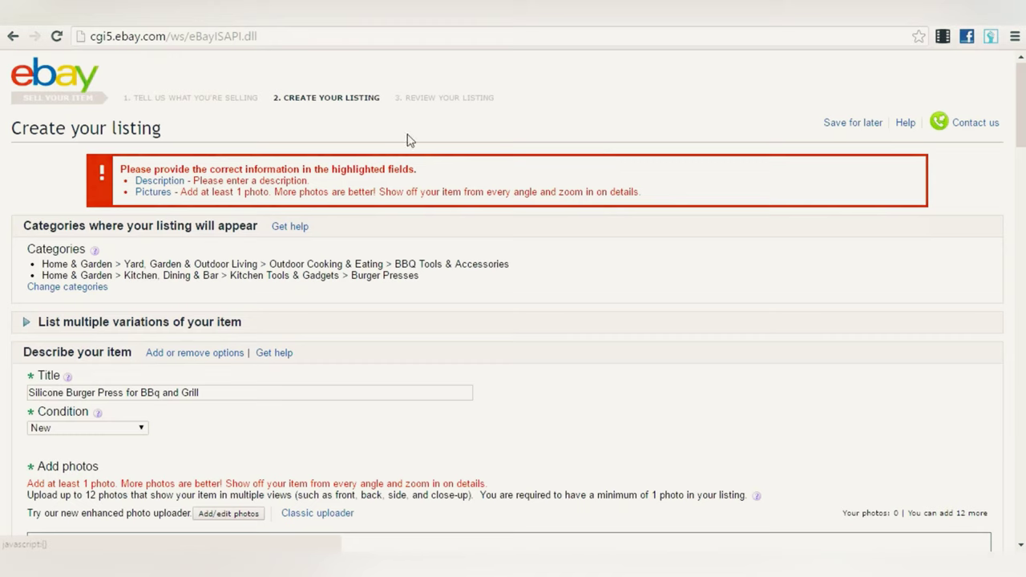
pyautogui.scroll(-4, 385, 321)
pyautogui.scroll(4, 350, 353)
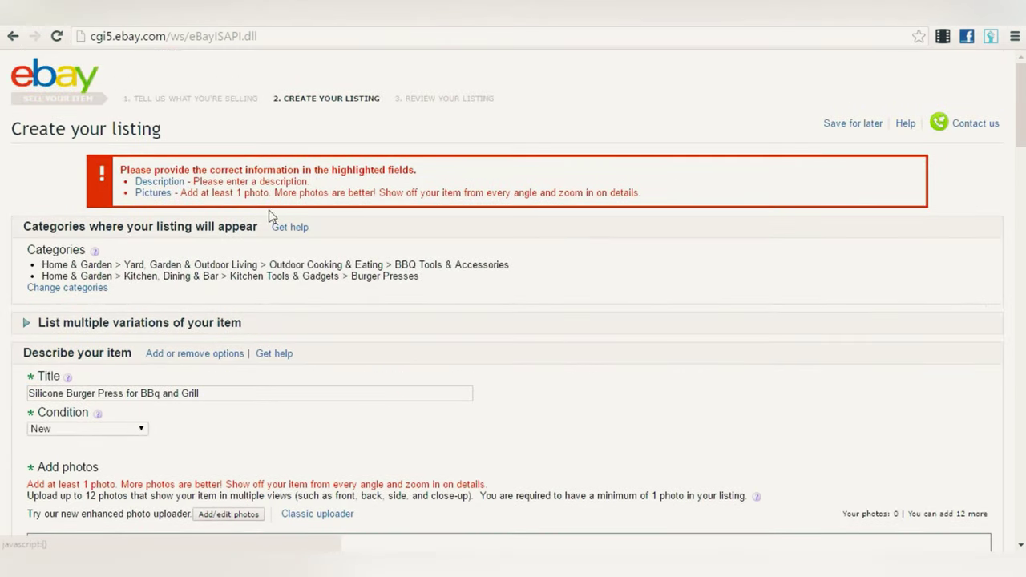
pyautogui.scroll(-20, 184, 241)
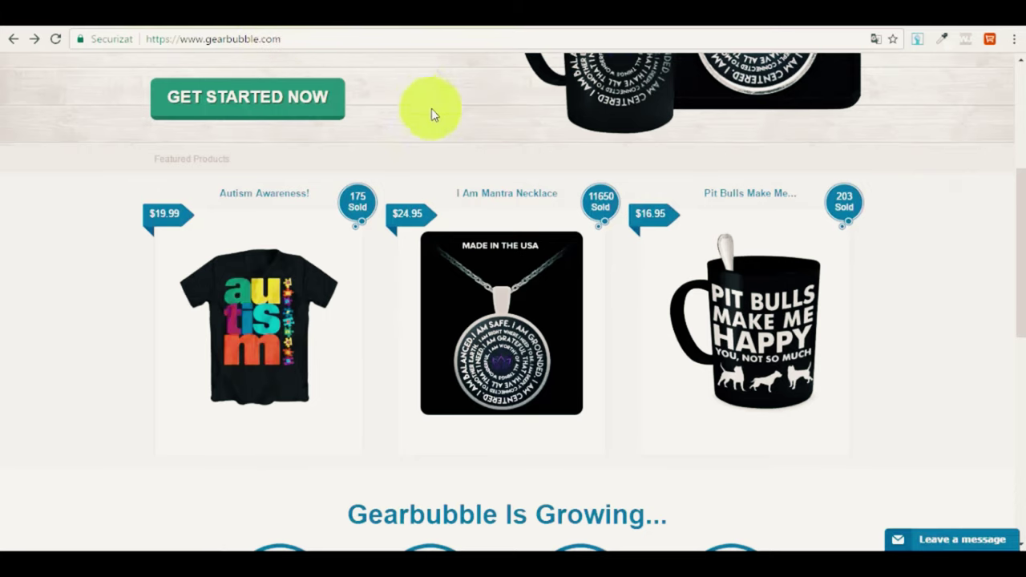
# Step: Log in to the GearBubble seller account with the filled-in credentials and Remember me enabled
pyautogui.scroll(4, 431, 108)
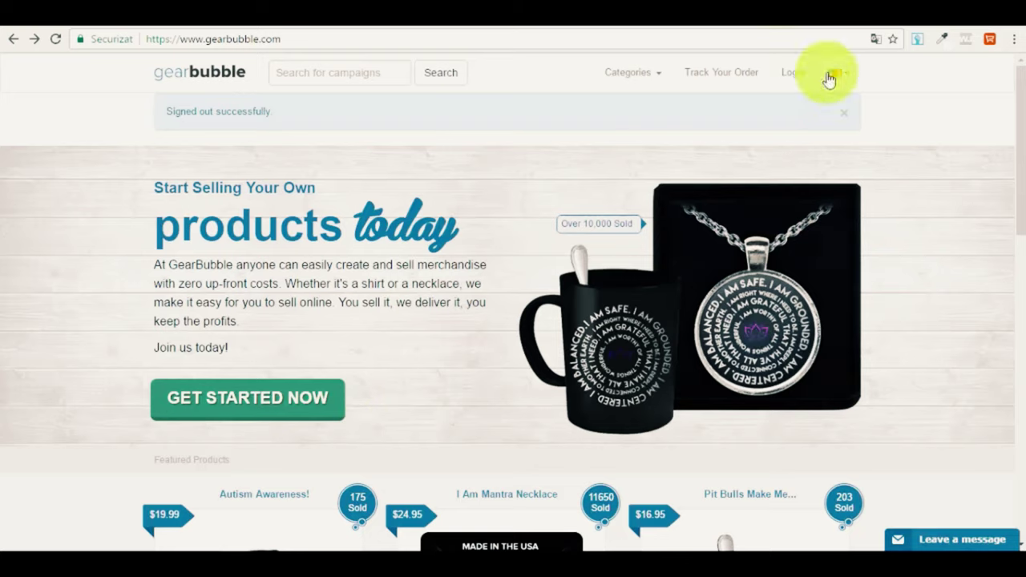
pyautogui.click(801, 80)
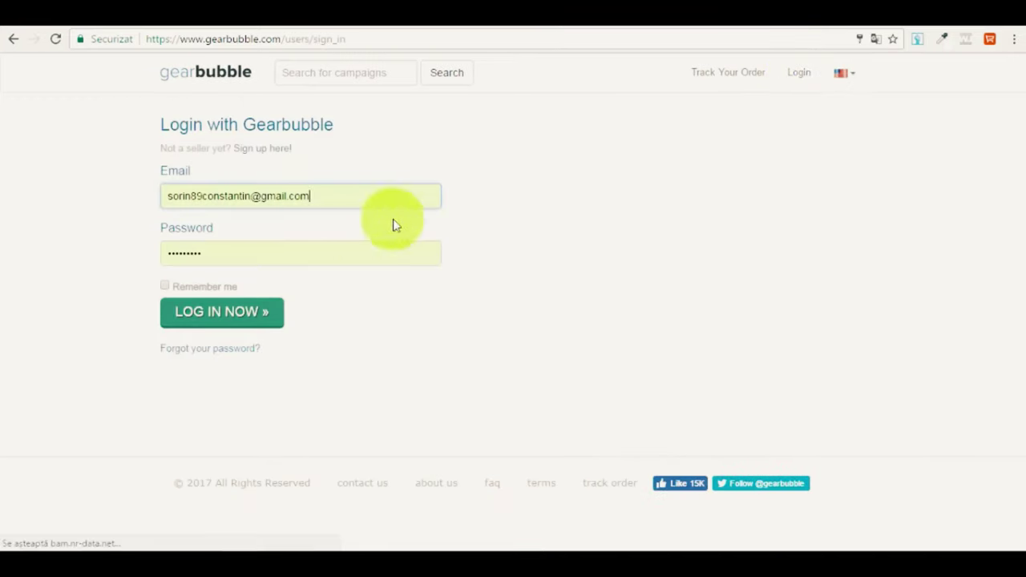
pyautogui.click(164, 285)
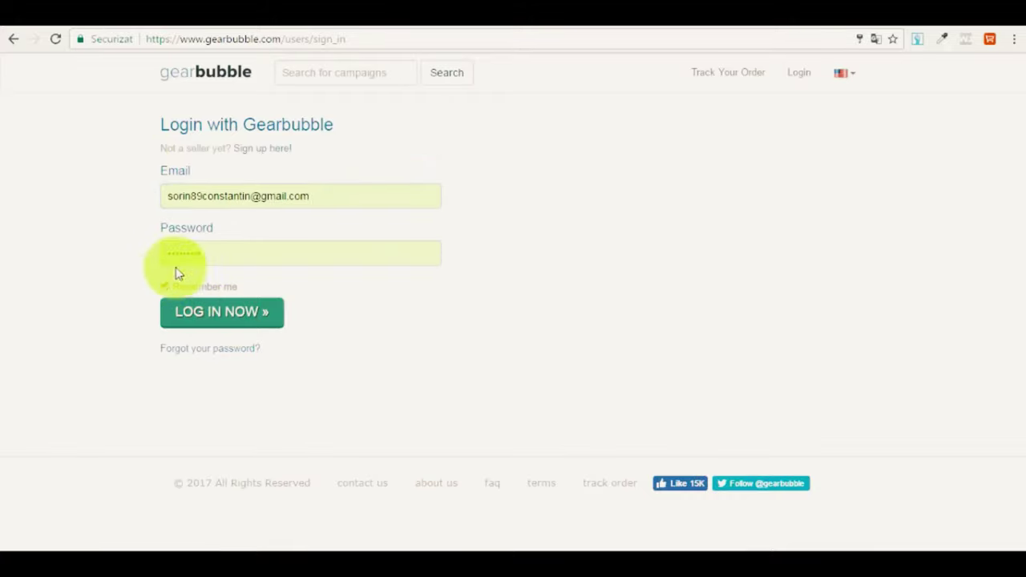
pyautogui.click(257, 321)
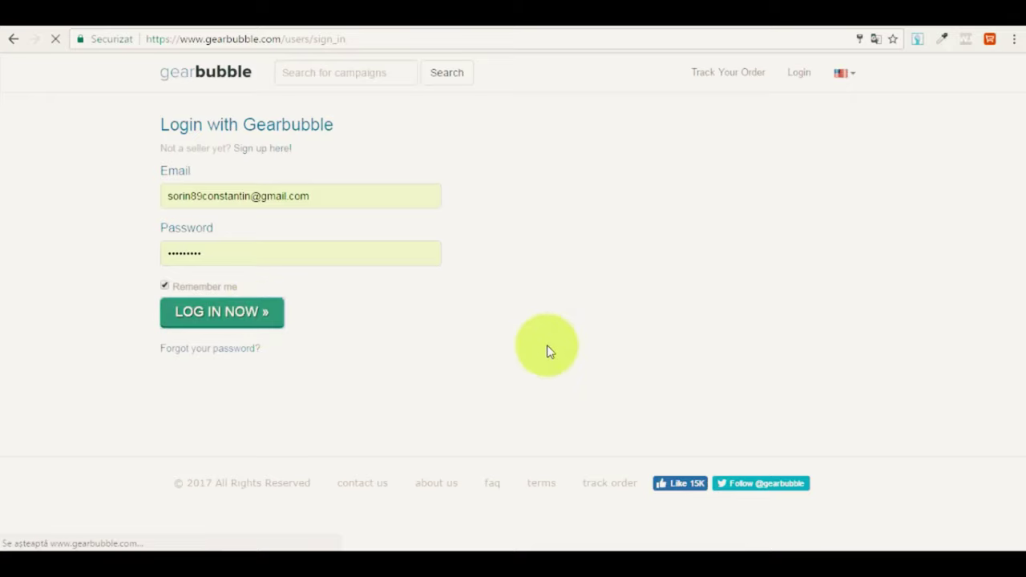
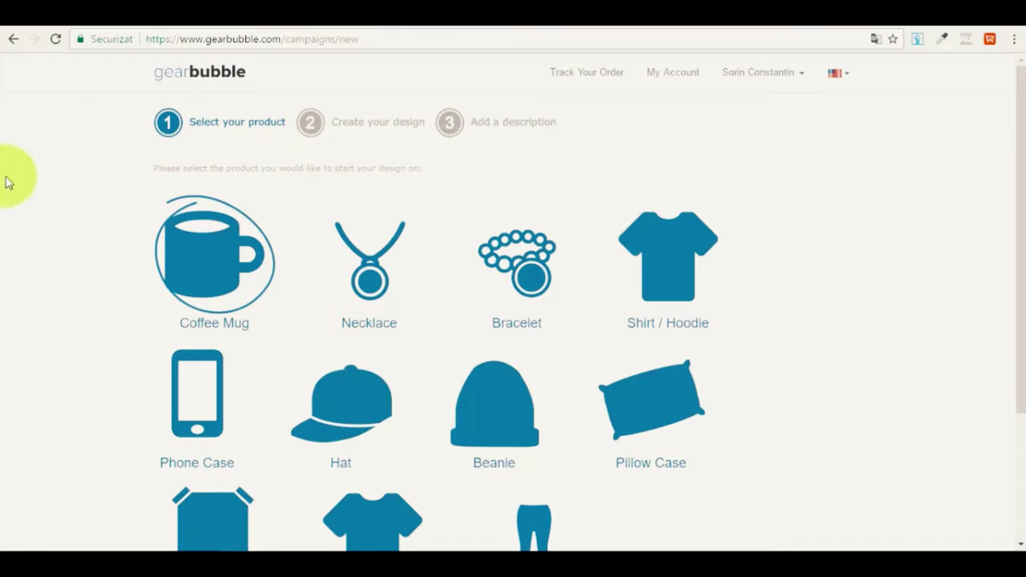
# Step: Look over the available product types and continue to the design stage with Coffee Mug selected
pyautogui.scroll(-2, 85, 121)
pyautogui.scroll(1, 134, 175)
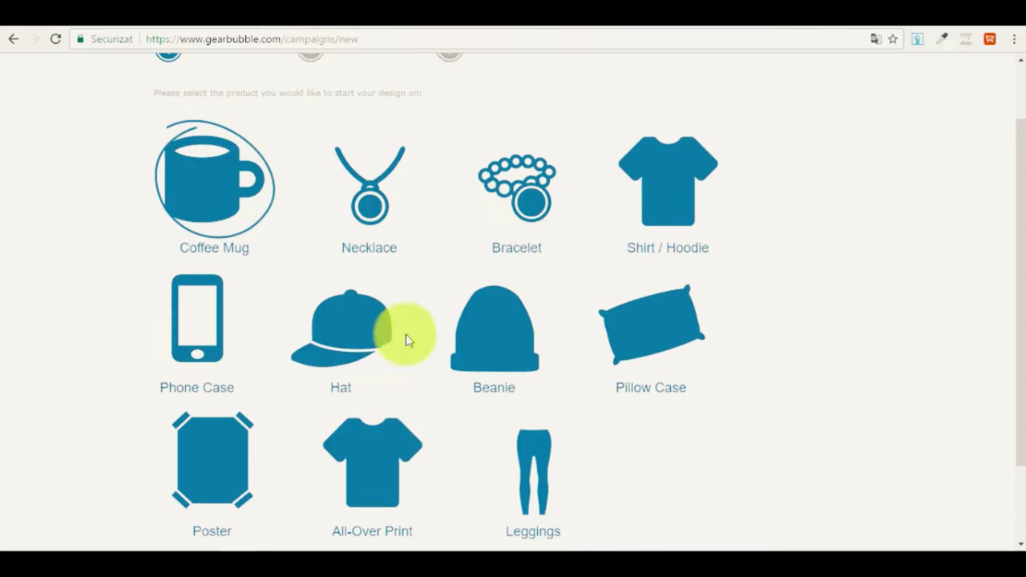
pyautogui.scroll(-1, 345, 383)
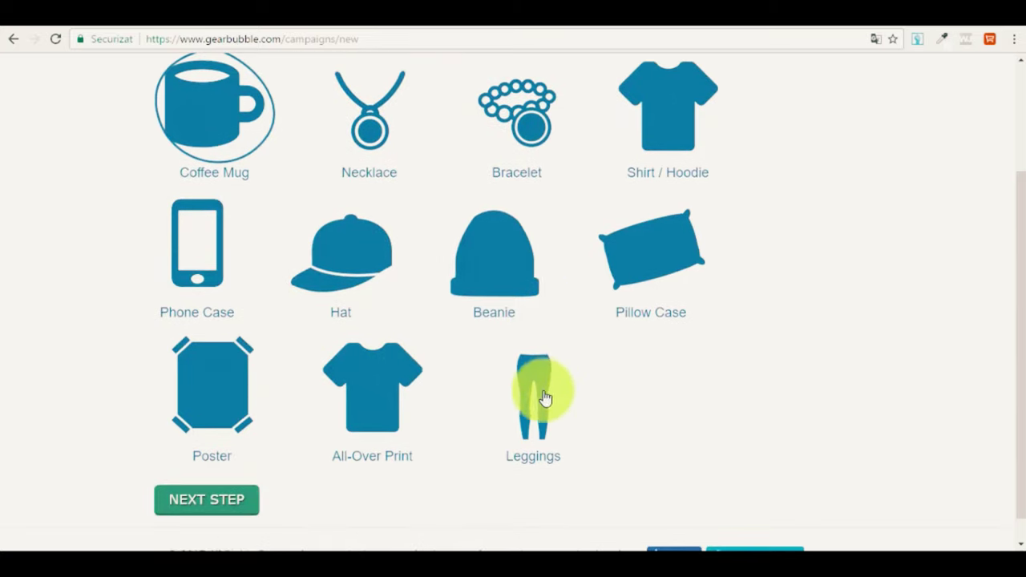
pyautogui.scroll(1, 546, 401)
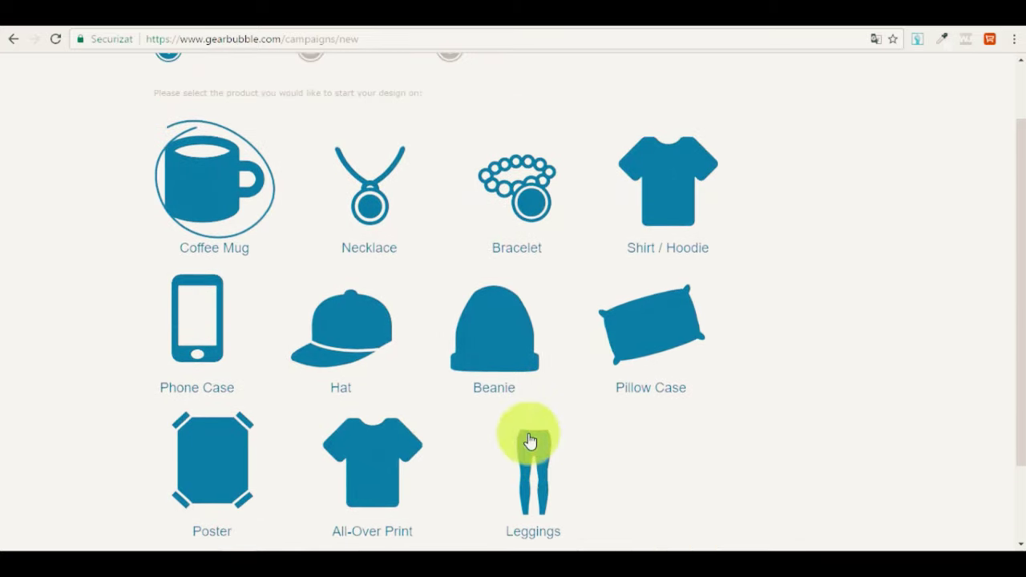
pyautogui.scroll(1, 533, 445)
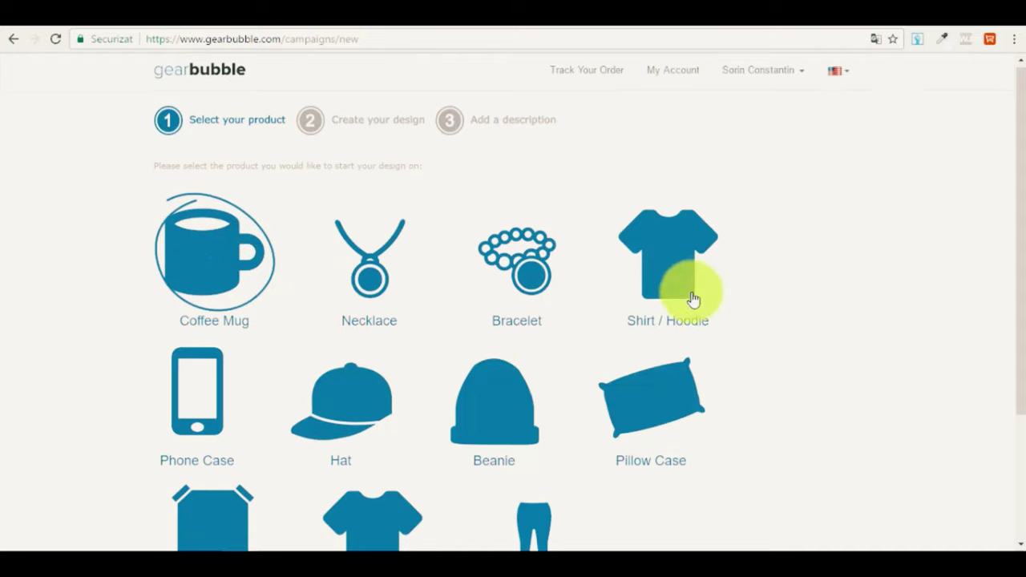
pyautogui.scroll(-1, 585, 337)
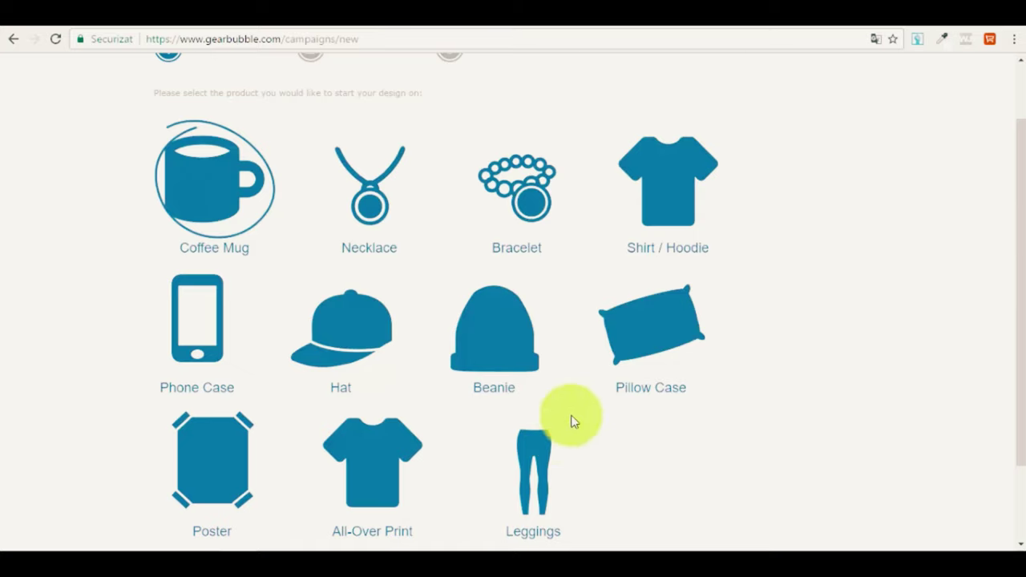
pyautogui.scroll(1, 572, 413)
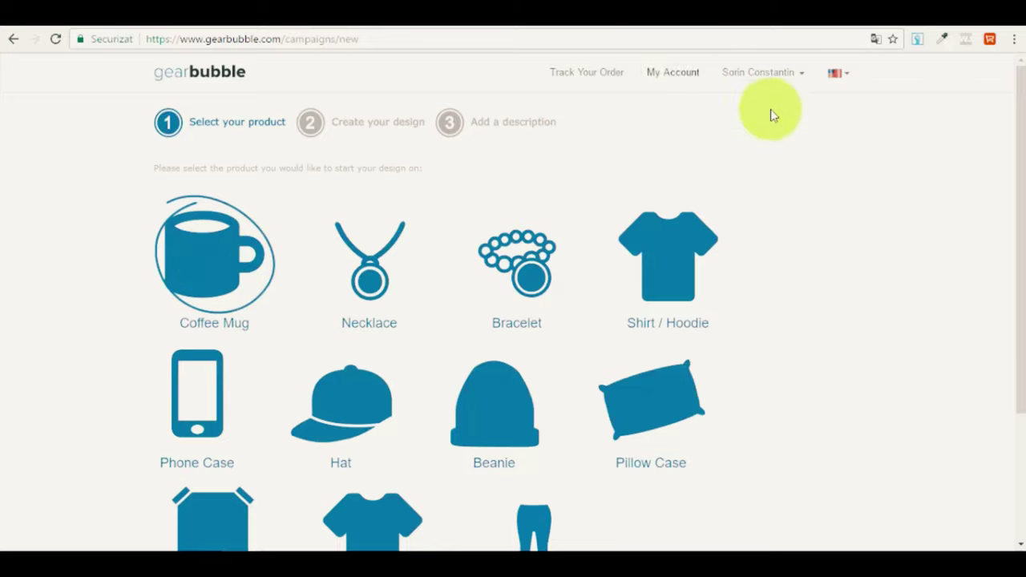
pyautogui.scroll(-3, 265, 257)
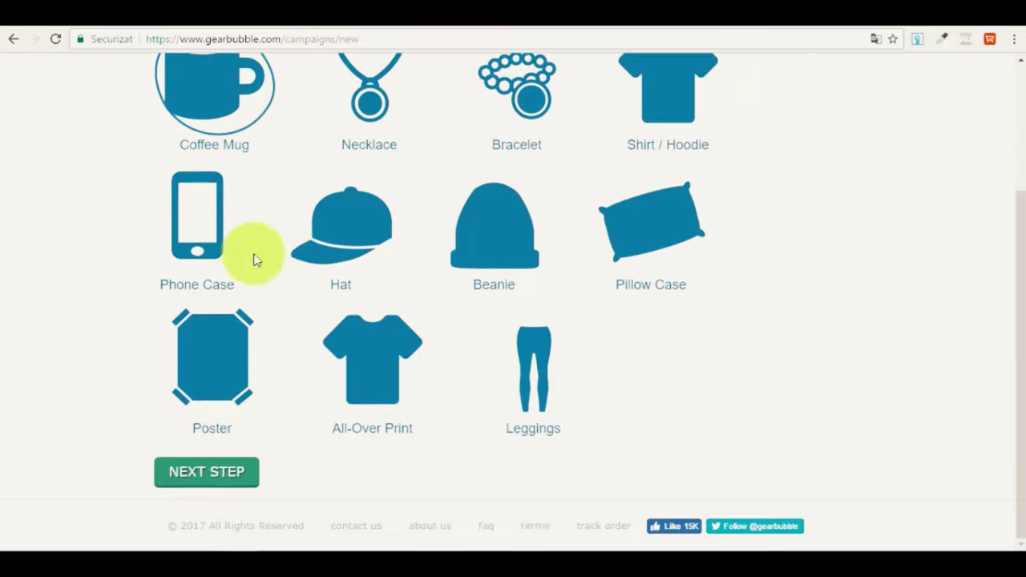
pyautogui.click(216, 476)
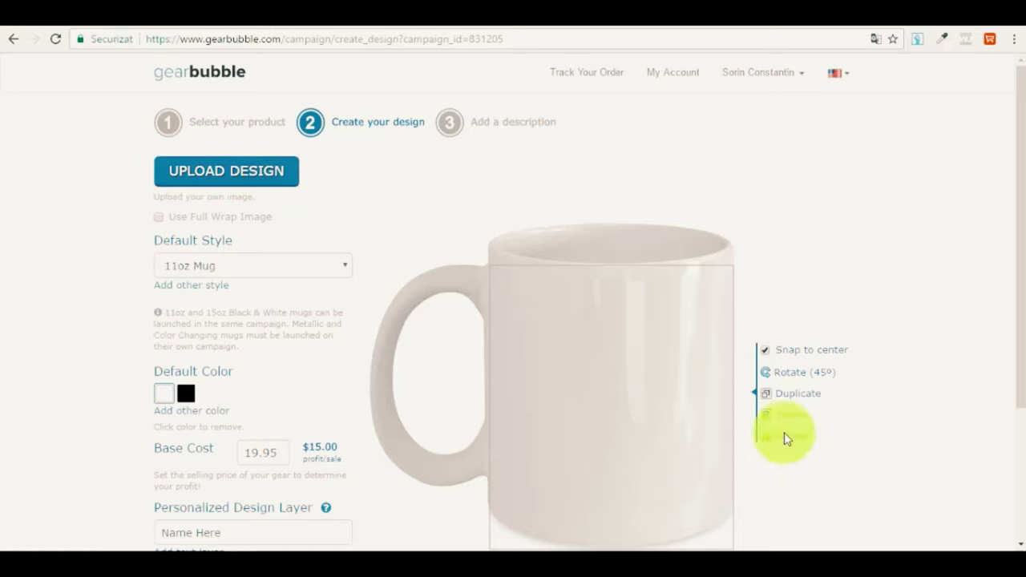
# Step: Try the full wrap image layout on the mug and switch back to the single-side layout
pyautogui.click(159, 218)
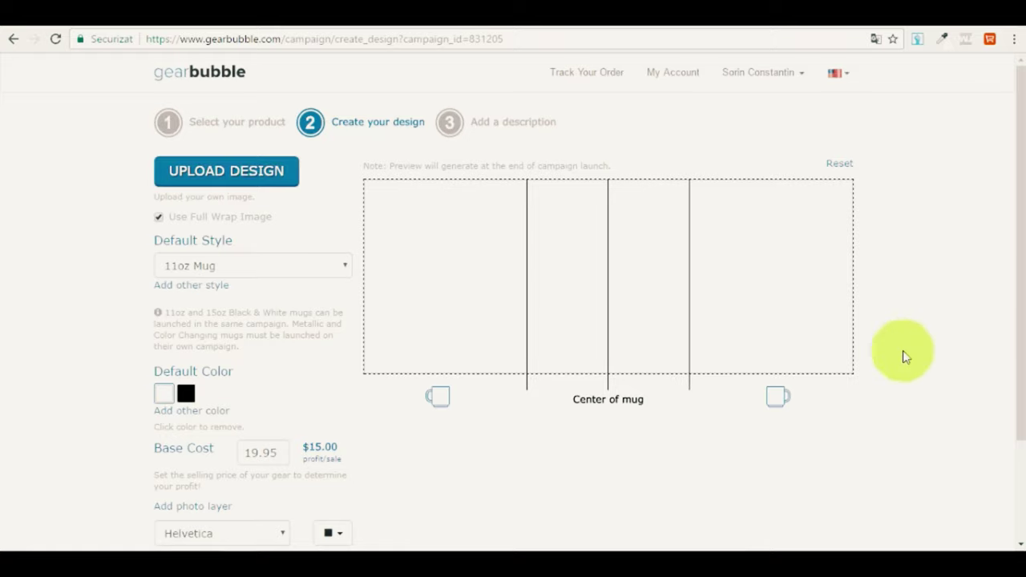
pyautogui.click(158, 217)
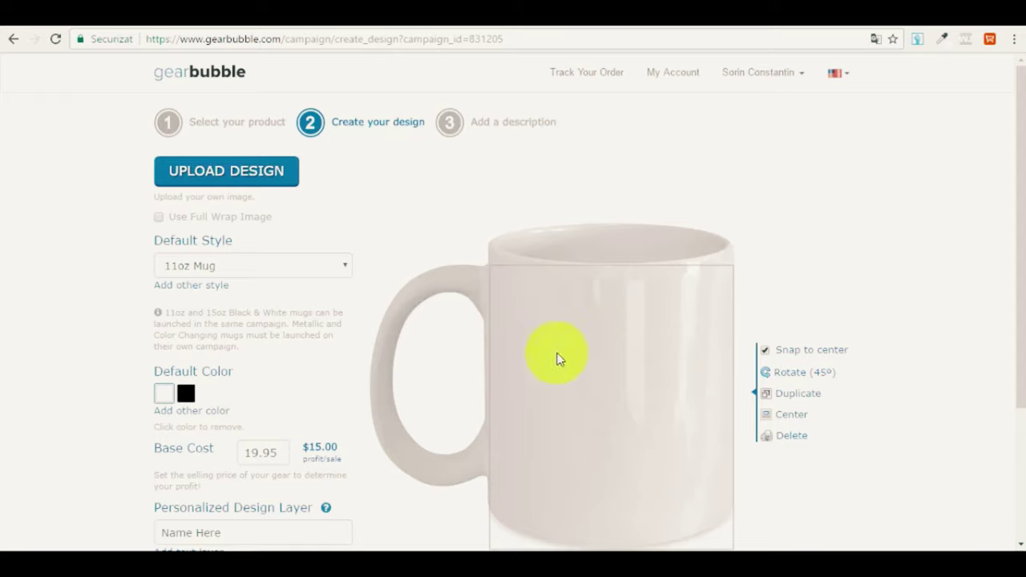
pyautogui.click(158, 217)
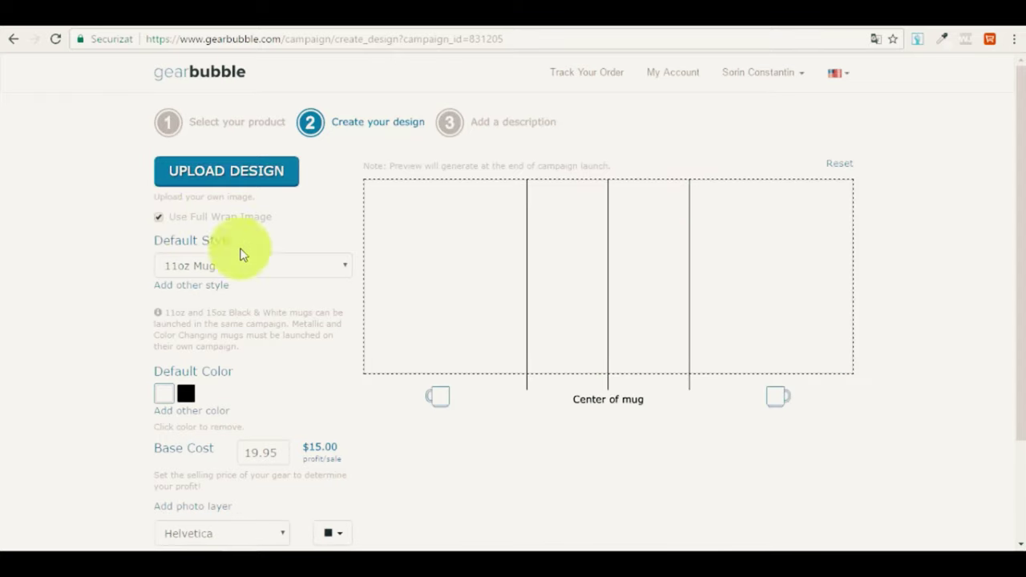
pyautogui.click(158, 217)
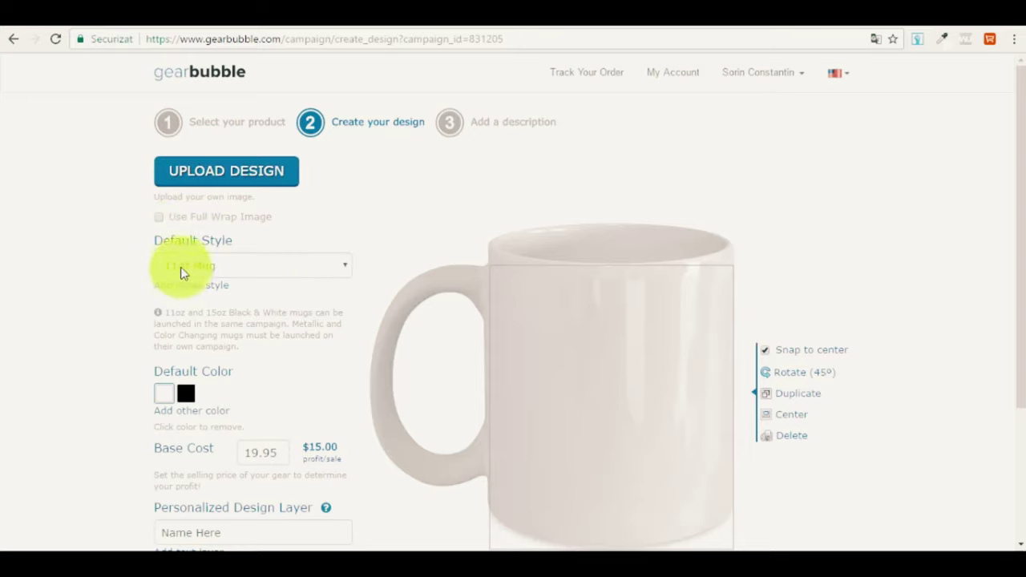
# Step: Try the Color Changing Mug as default style and return to the 11oz Mug
pyautogui.click(283, 265)
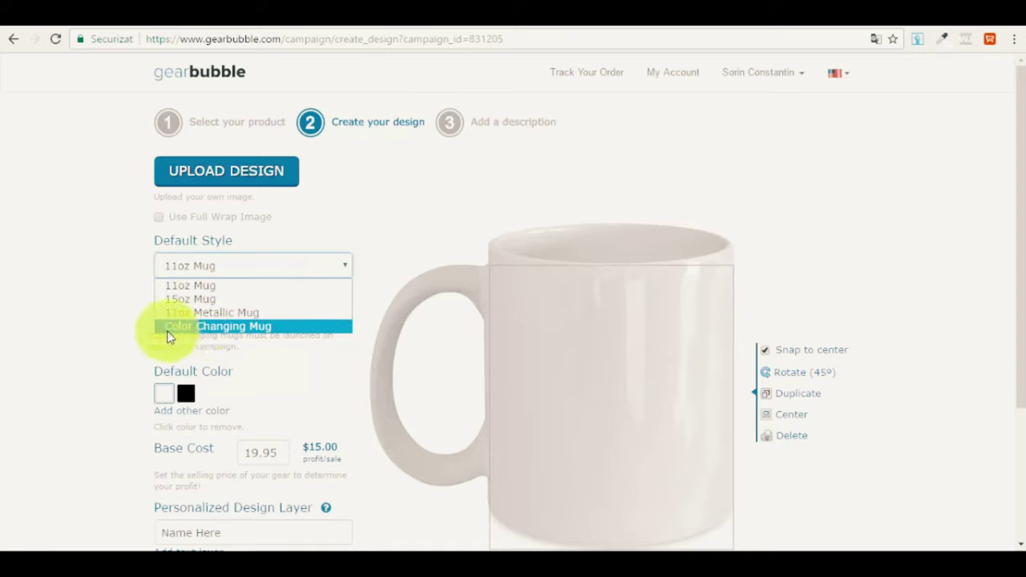
pyautogui.click(266, 328)
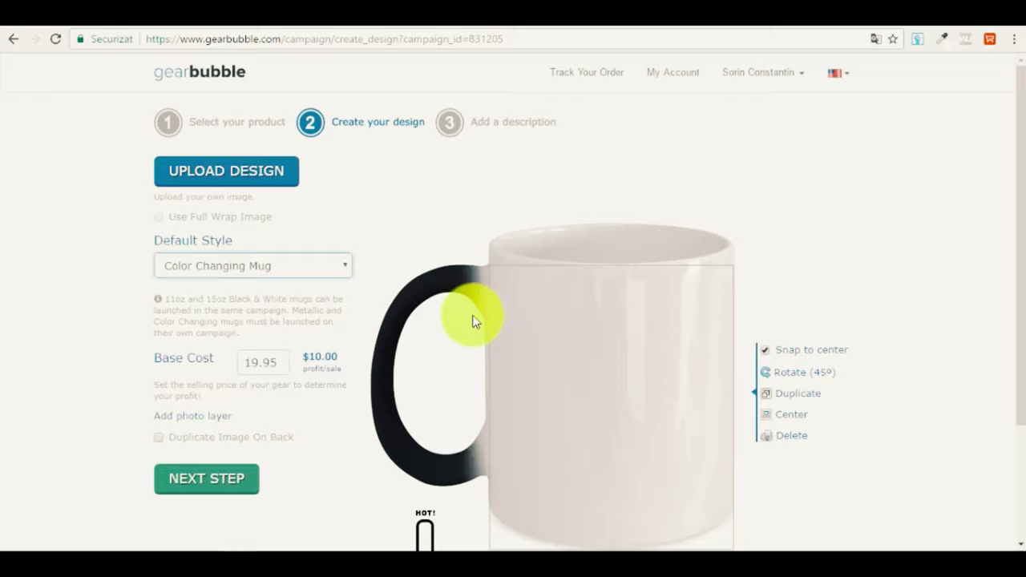
pyautogui.click(237, 271)
pyautogui.click(239, 286)
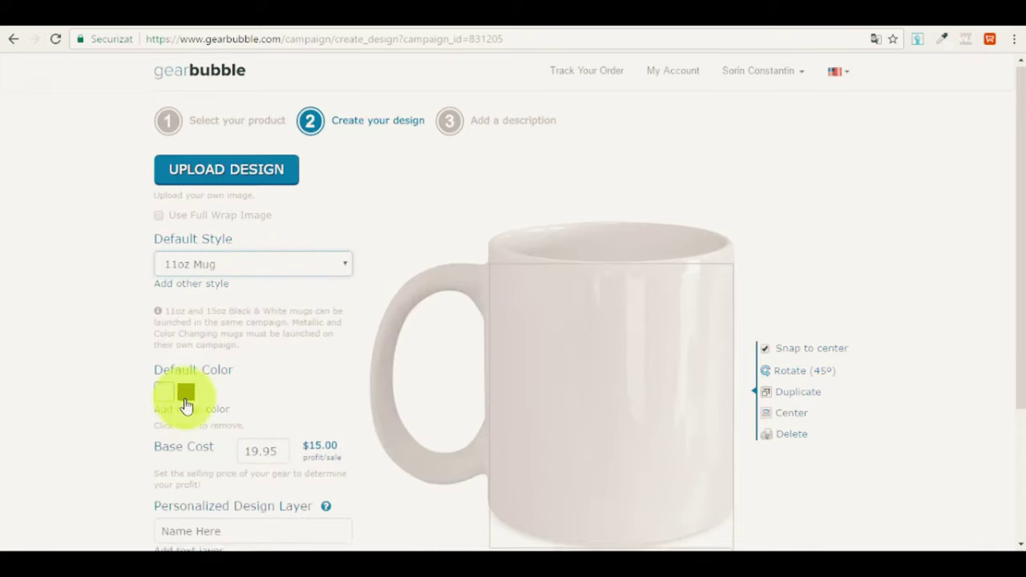
# Step: Preview the 11oz mug in black and set the default color back to white
pyautogui.scroll(-1, 188, 394)
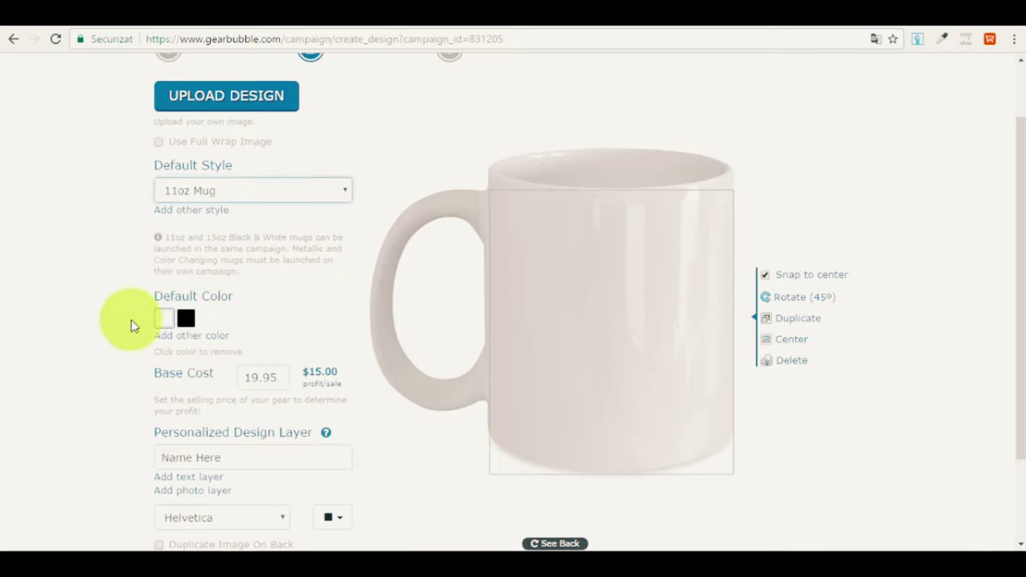
pyautogui.click(189, 321)
pyautogui.click(167, 321)
pyautogui.click(187, 321)
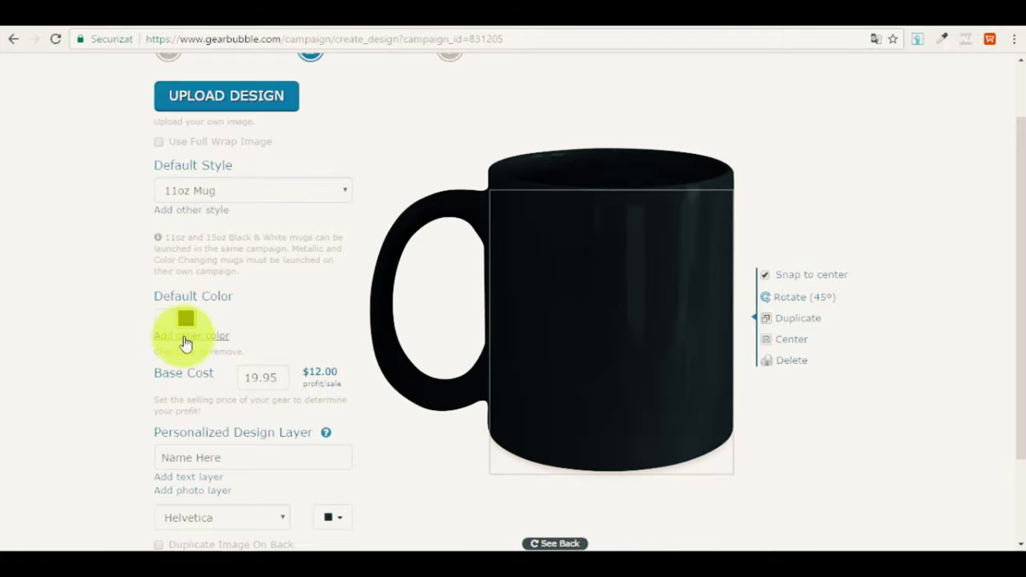
pyautogui.click(185, 343)
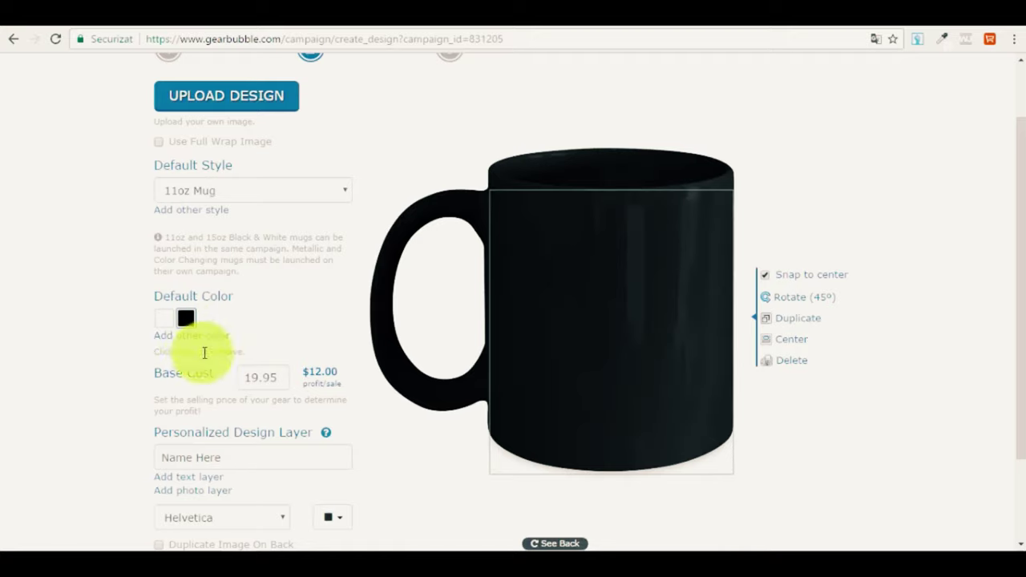
pyautogui.click(168, 324)
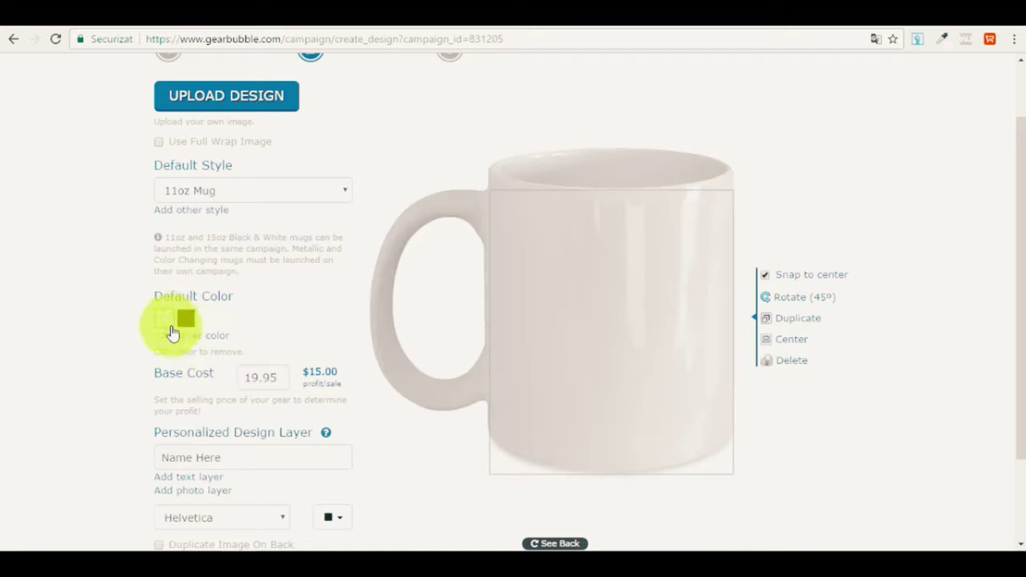
# Step: Try adding black as an additional mug color and remove it again
pyautogui.click(195, 342)
pyautogui.click(281, 337)
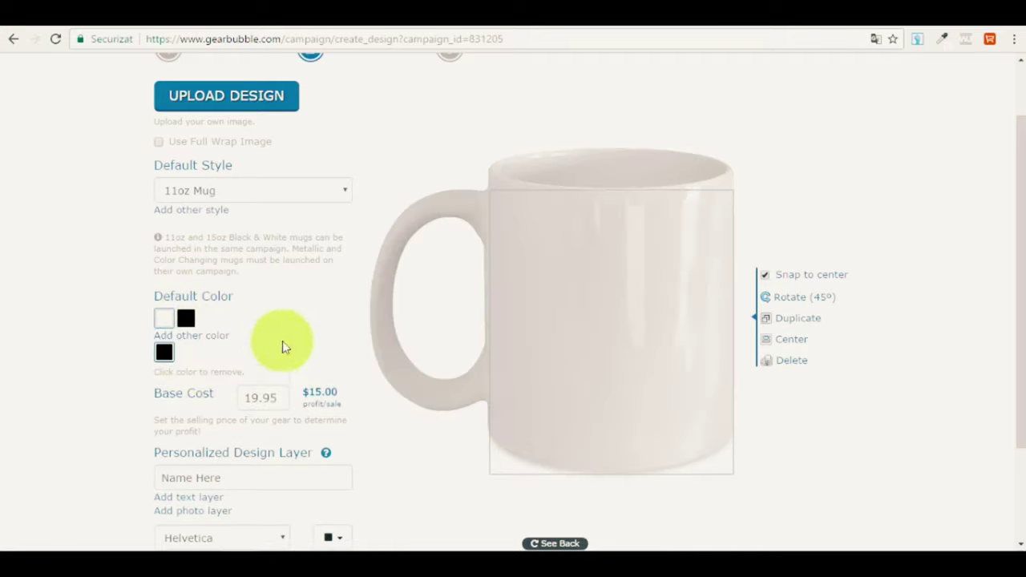
pyautogui.click(165, 351)
pyautogui.click(200, 342)
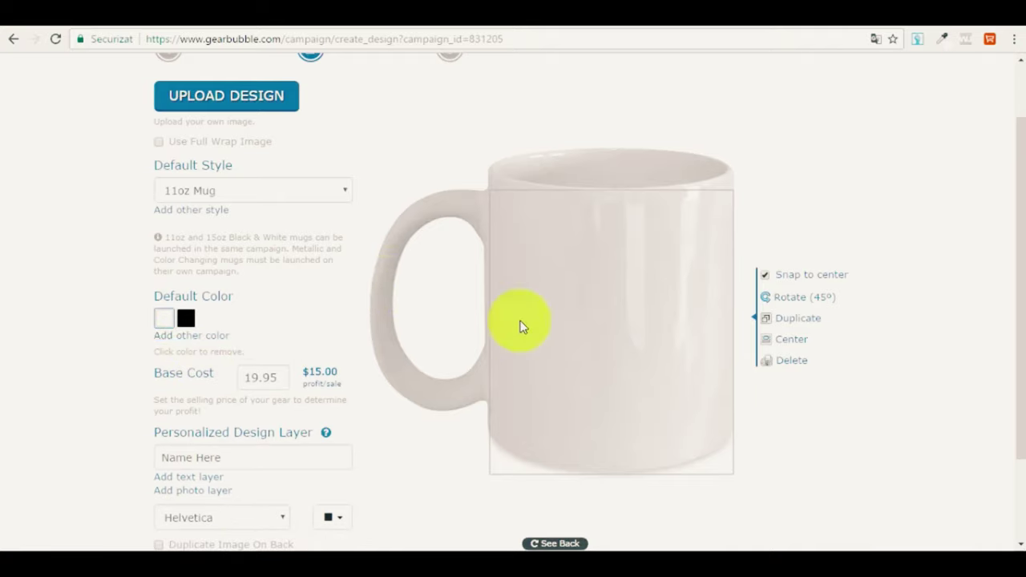
# Step: Find the cat-512 PNG in Downloads, upload it as the mug's design graphic and try moving it on the mug
pyautogui.scroll(2, 259, 251)
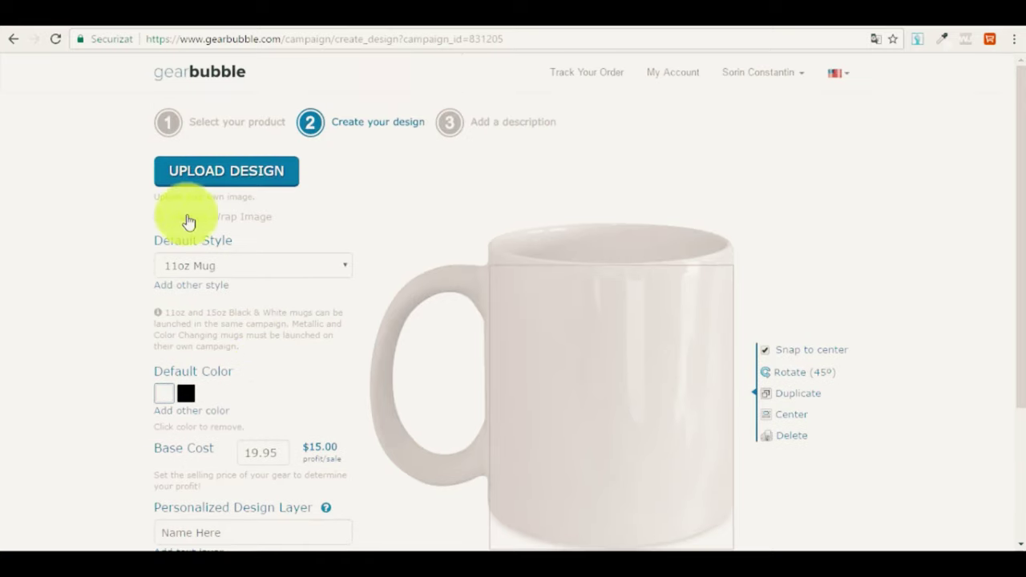
pyautogui.click(247, 180)
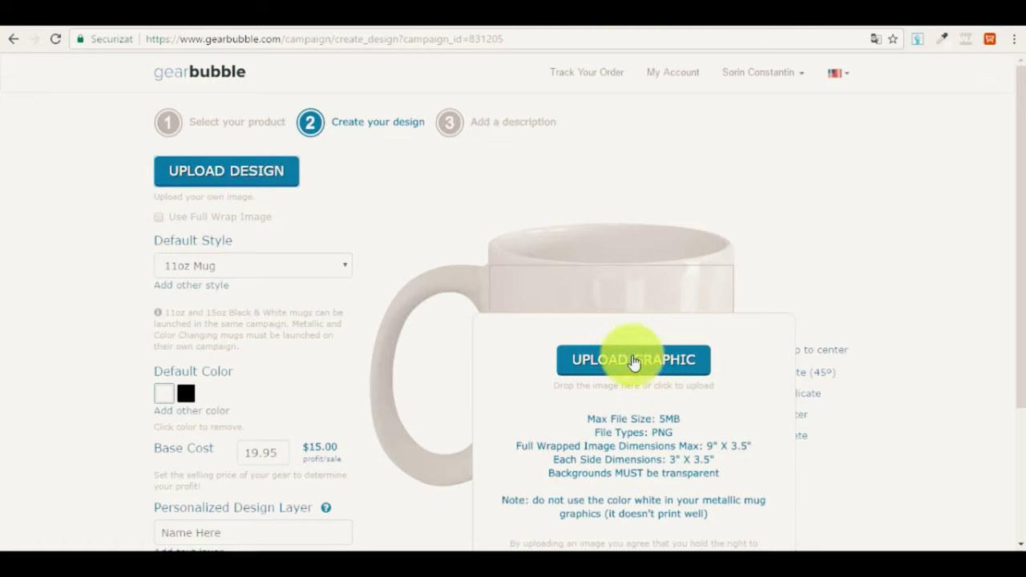
pyautogui.scroll(-2, 650, 421)
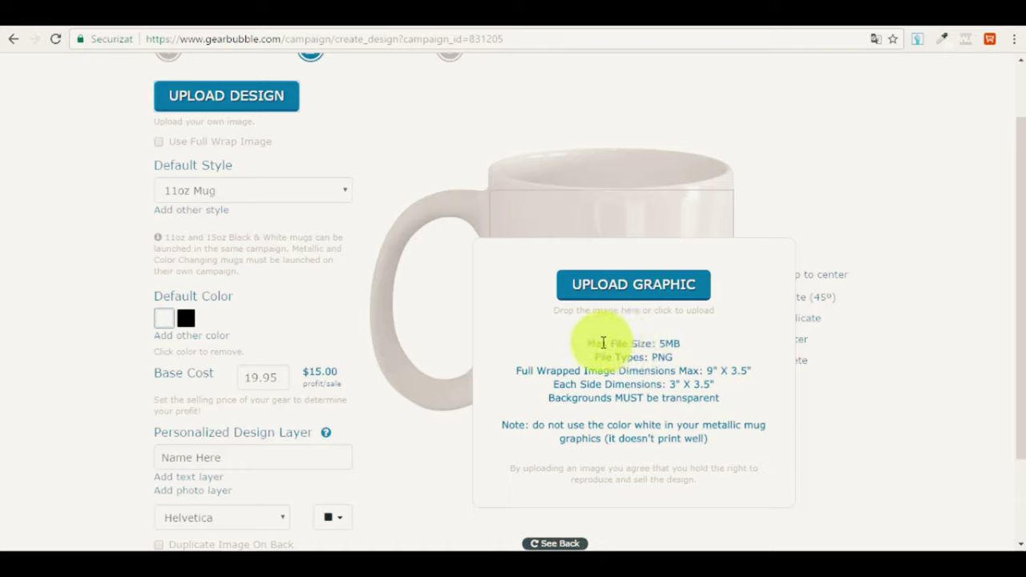
pyautogui.click(650, 287)
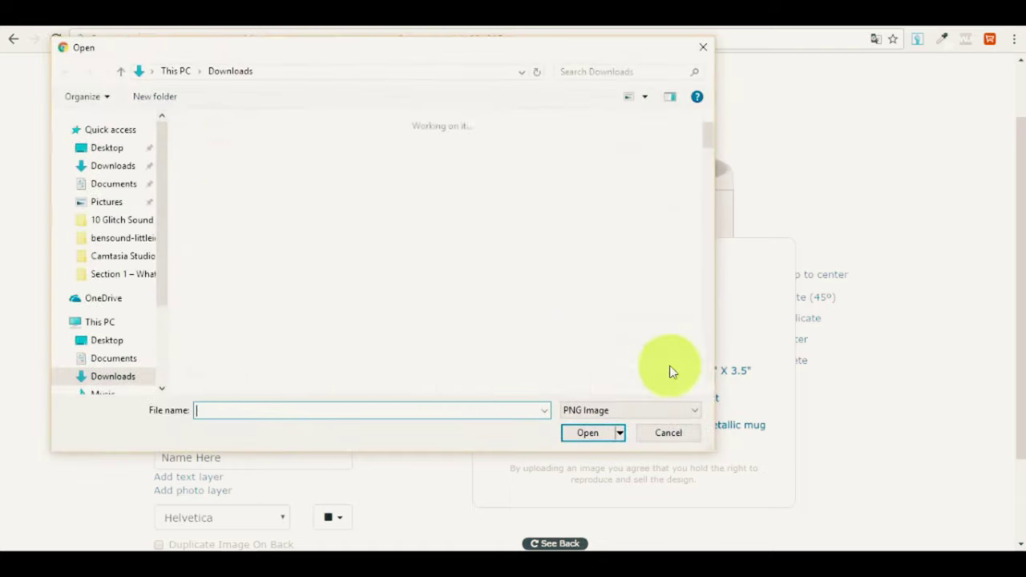
pyautogui.write('c')
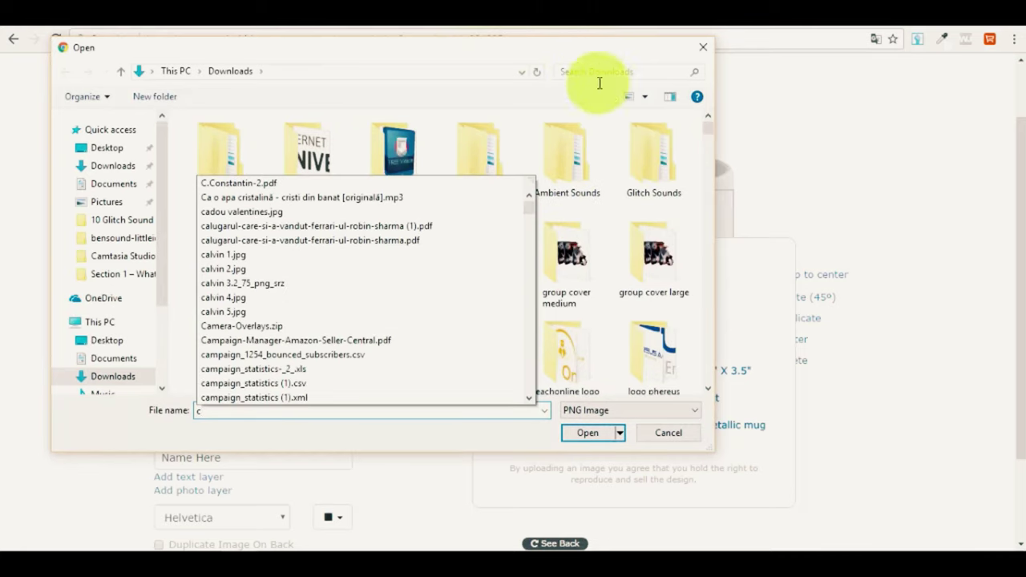
pyautogui.press('Escape')
pyautogui.click(599, 72)
pyautogui.write('cat')
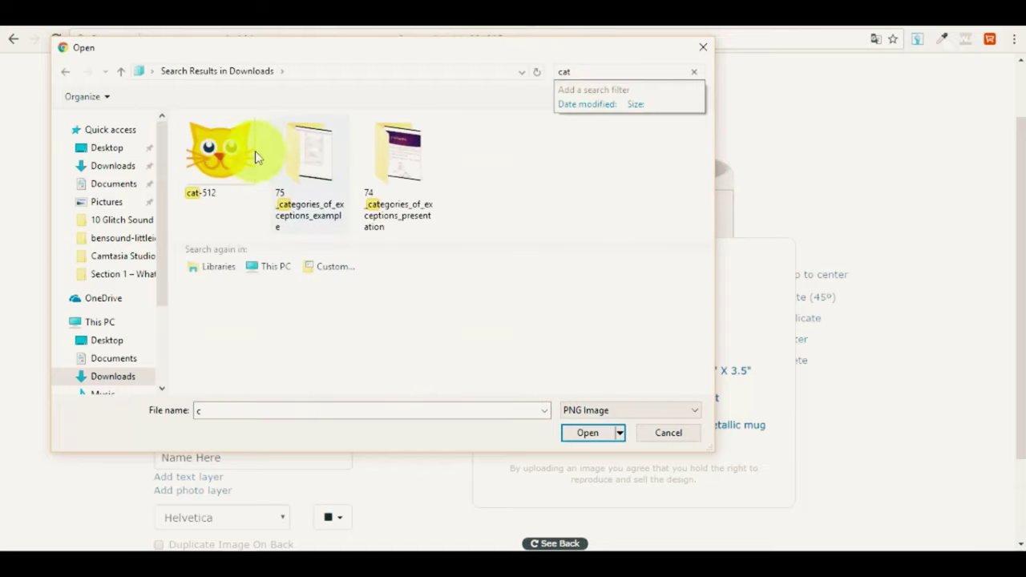
pyautogui.click(230, 150)
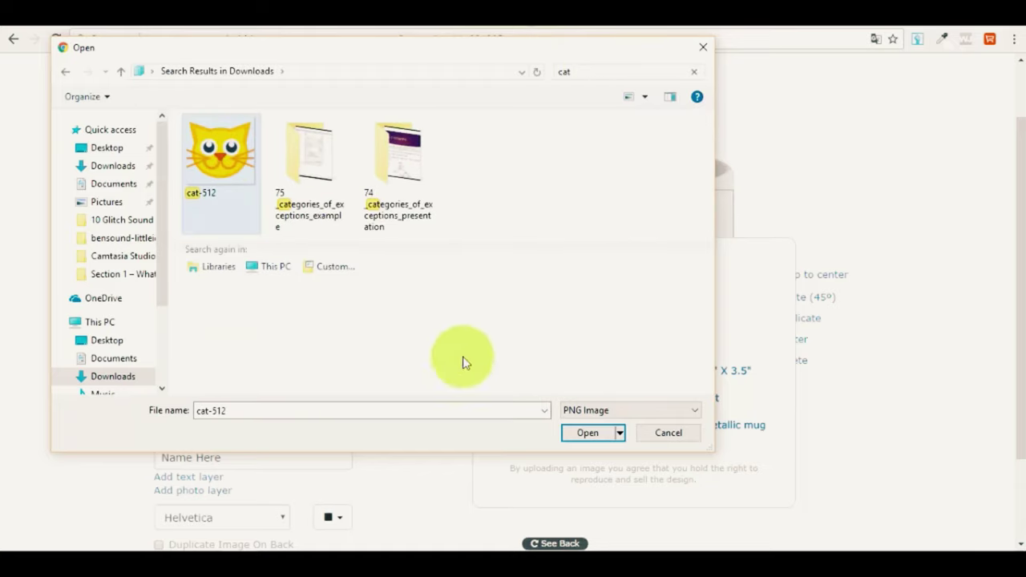
pyautogui.click(590, 433)
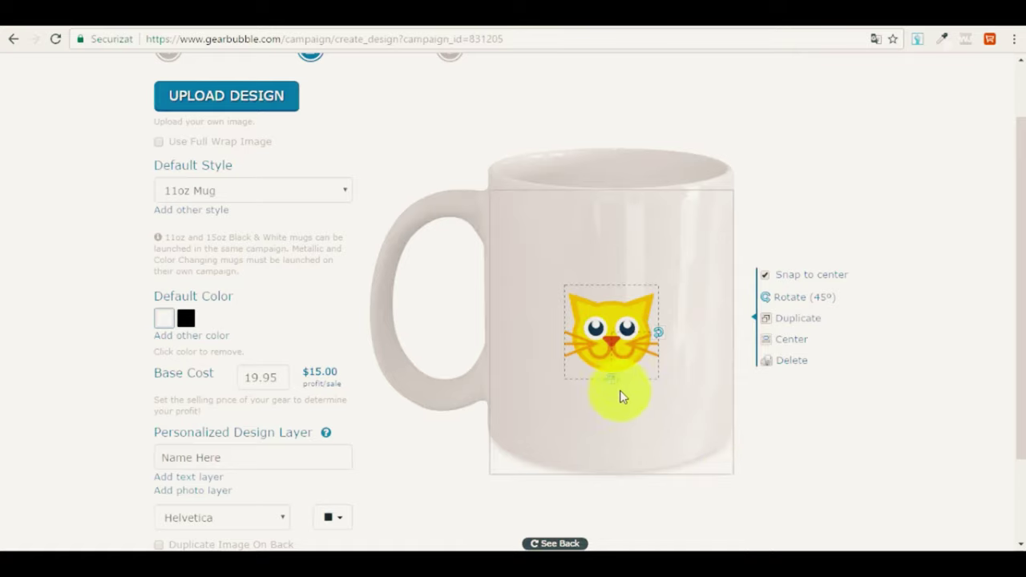
pyautogui.moveTo(621, 328); pyautogui.dragTo(653, 365)
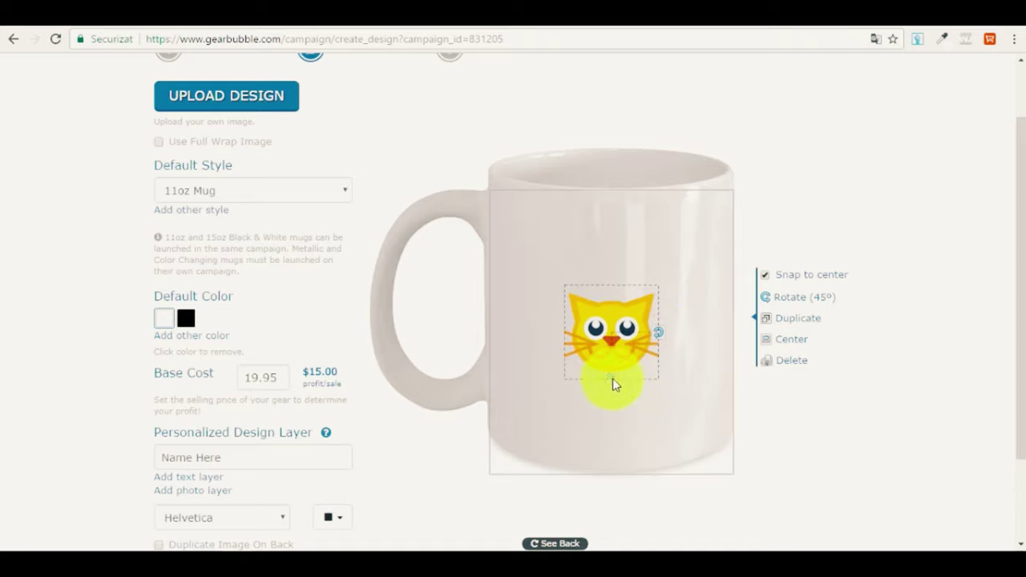
# Step: Enlarge the cat graphic to about three quarters of the print area's width and position it centered on the mug
pyautogui.moveTo(614, 358); pyautogui.dragTo(612, 380)
pyautogui.moveTo(612, 380); pyautogui.dragTo(603, 431)
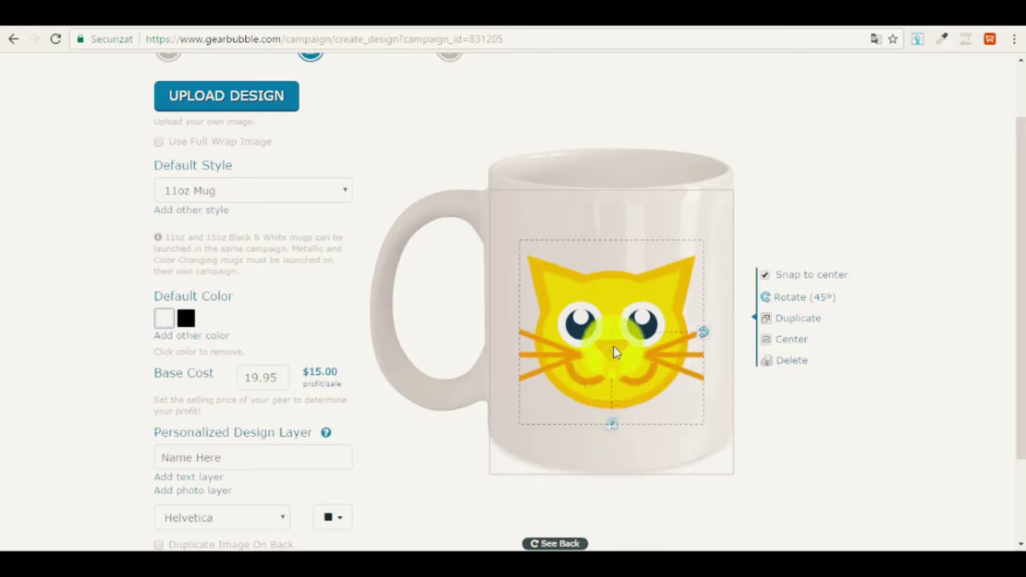
pyautogui.moveTo(613, 351); pyautogui.dragTo(613, 336)
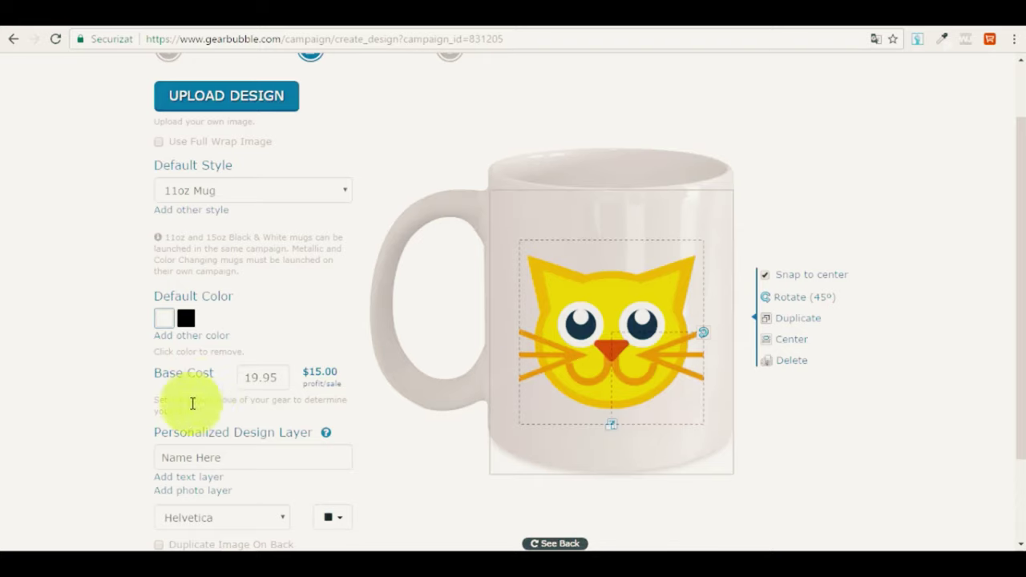
# Step: Set the 11oz mug's selling price to 11.95
pyautogui.scroll(-1, 201, 385)
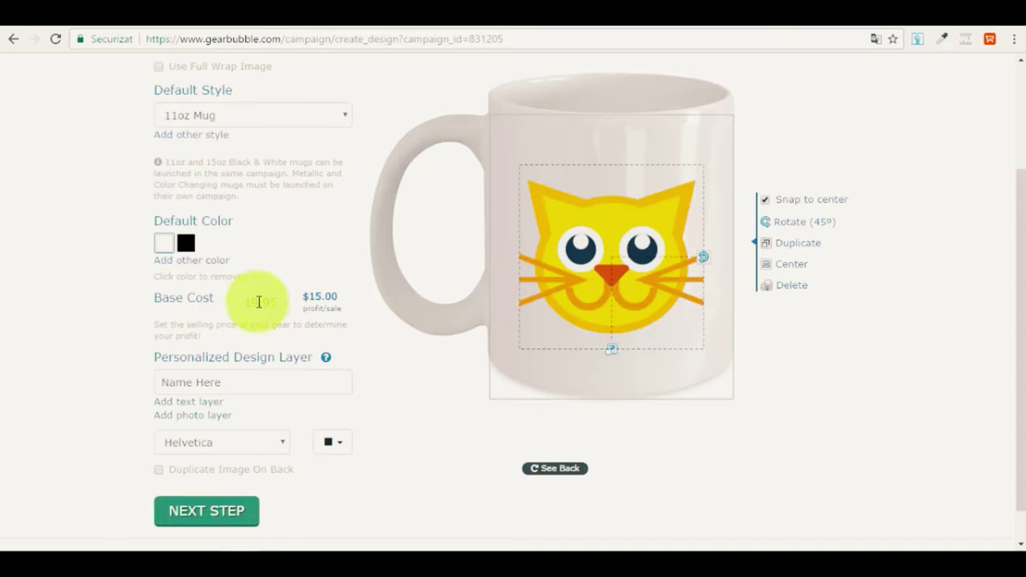
pyautogui.moveTo(259, 302); pyautogui.dragTo(244, 302)
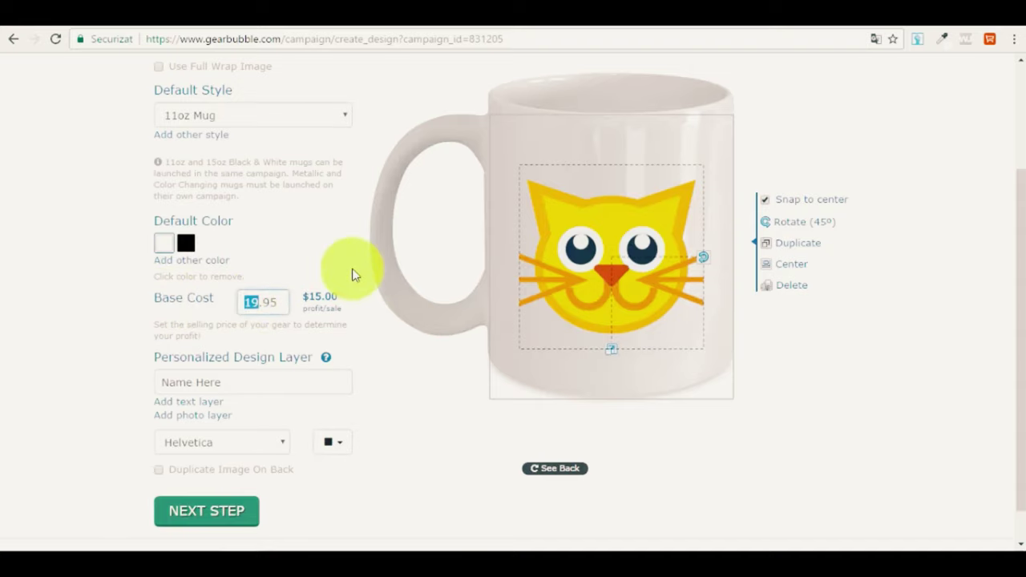
pyautogui.moveTo(318, 294); pyautogui.dragTo(343, 308)
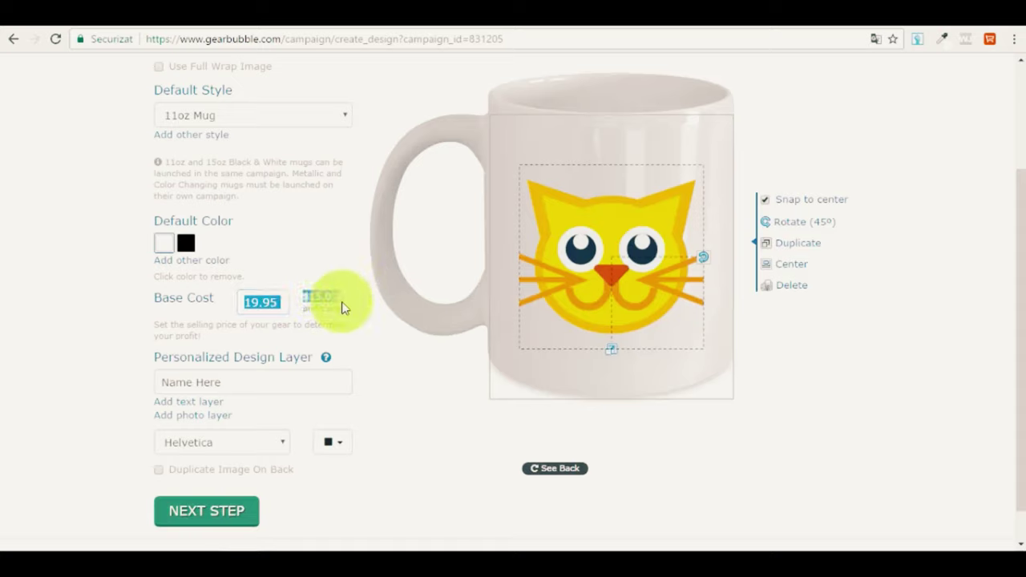
pyautogui.click(271, 305)
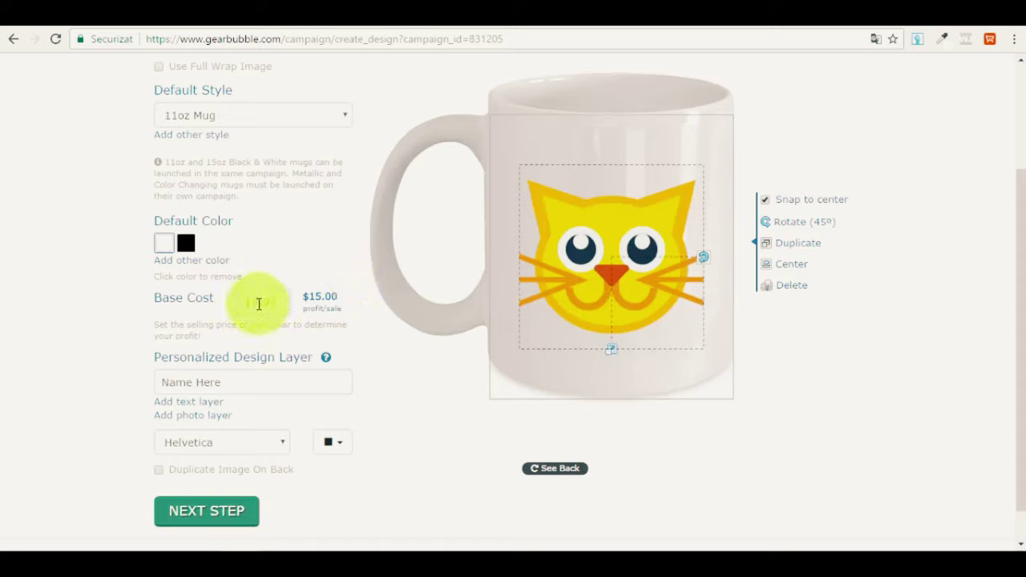
pyautogui.click(258, 304)
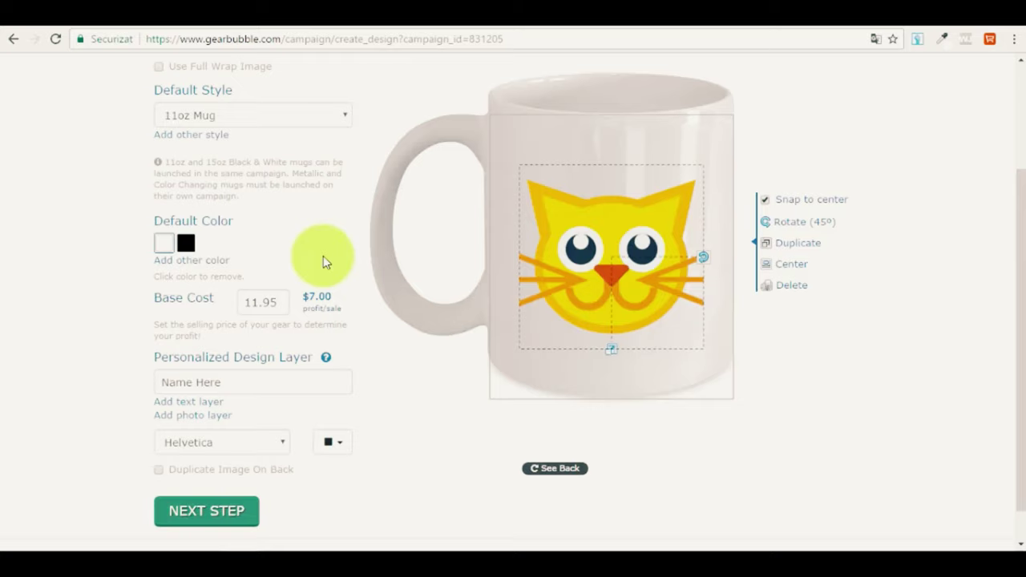
# Step: Look over the personalized design layer and back-image options, and proceed to the campaign description stage
pyautogui.scroll(-1, 229, 282)
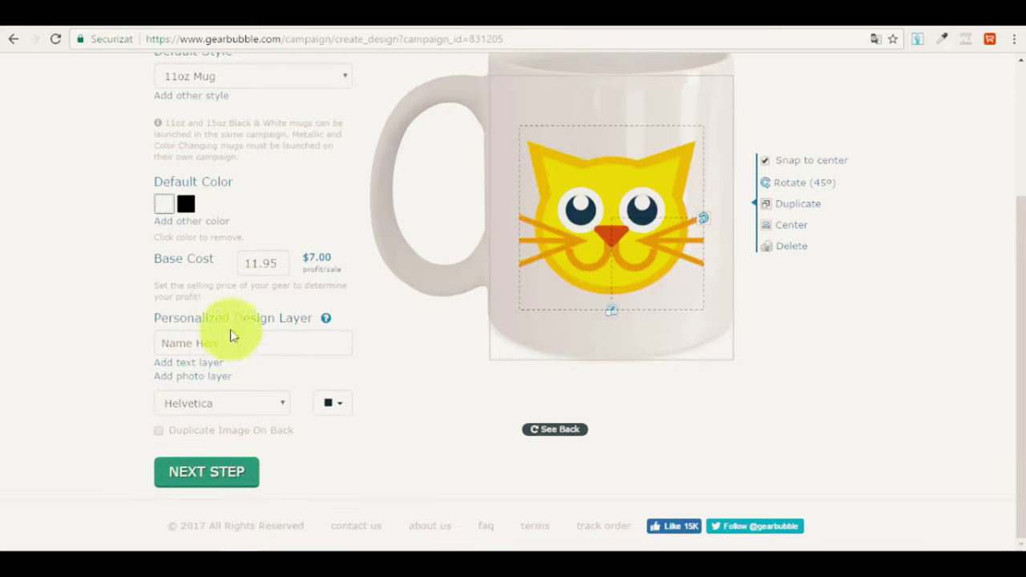
pyautogui.moveTo(233, 343); pyautogui.dragTo(129, 343)
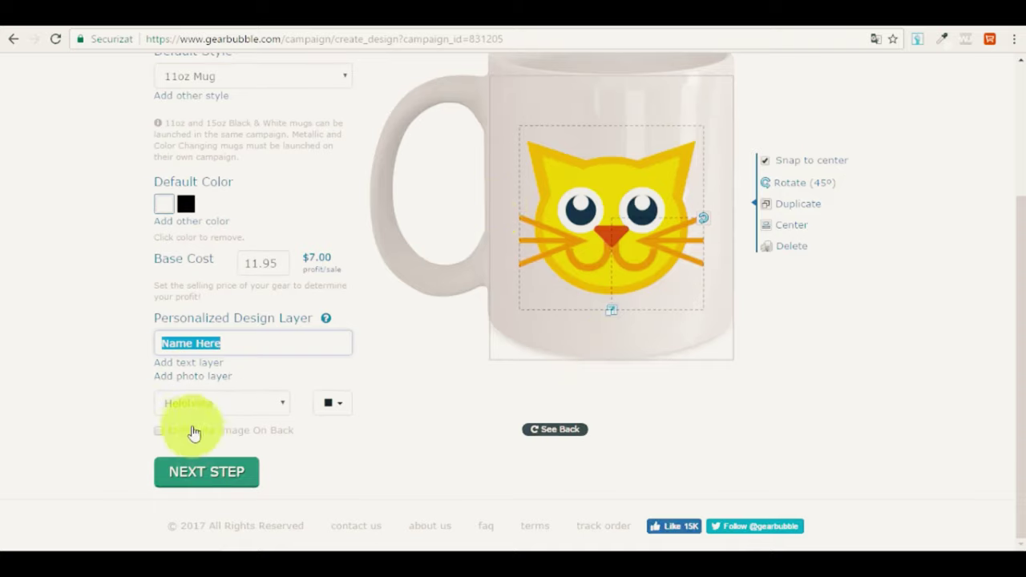
pyautogui.click(160, 437)
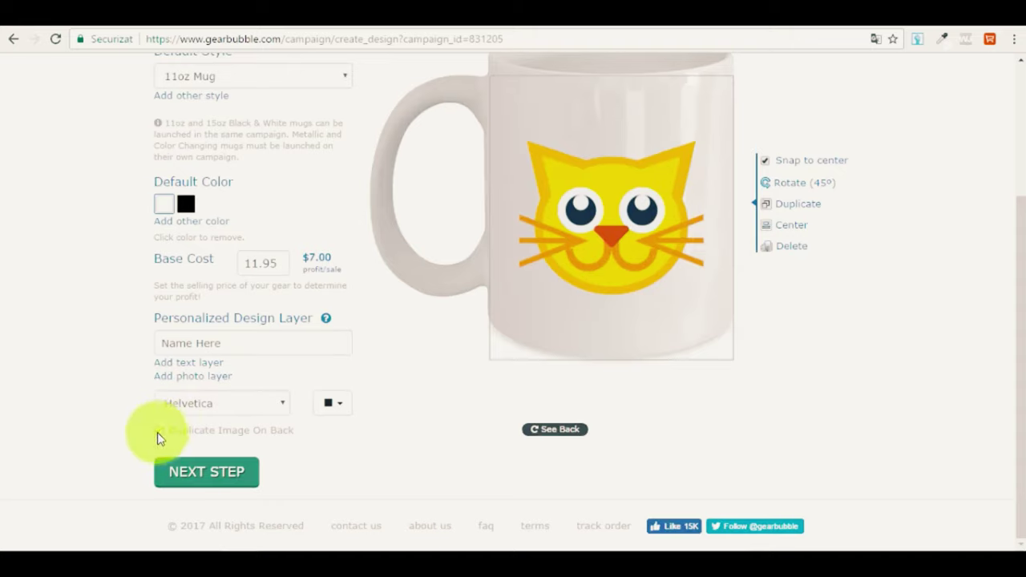
pyautogui.scroll(3, 155, 435)
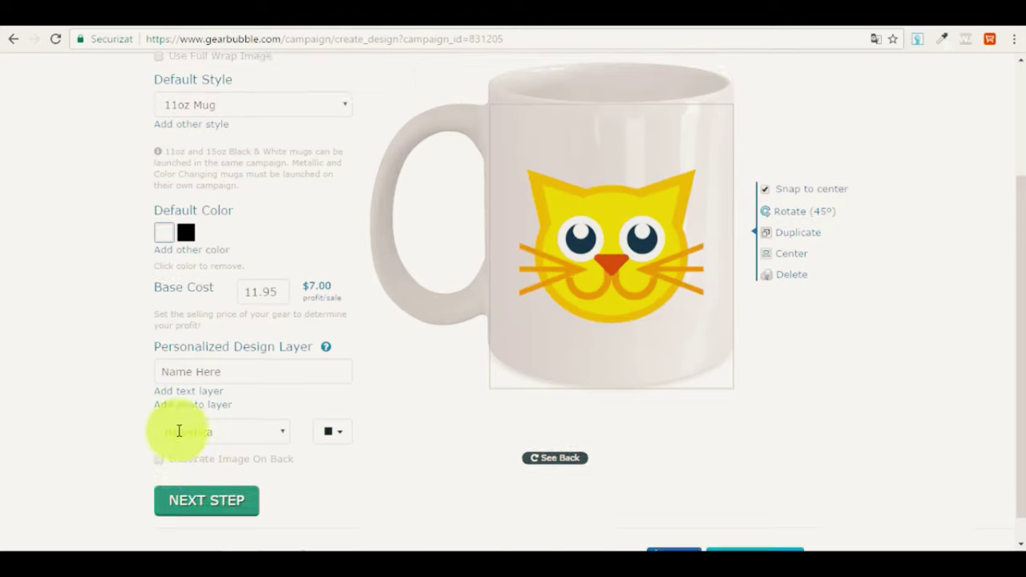
pyautogui.scroll(-3, 281, 401)
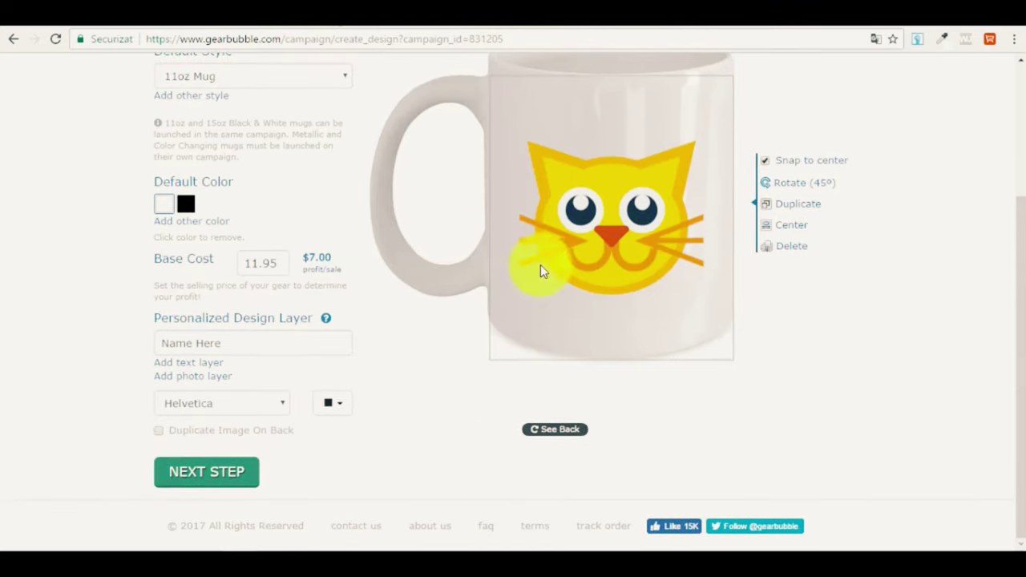
pyautogui.click(207, 473)
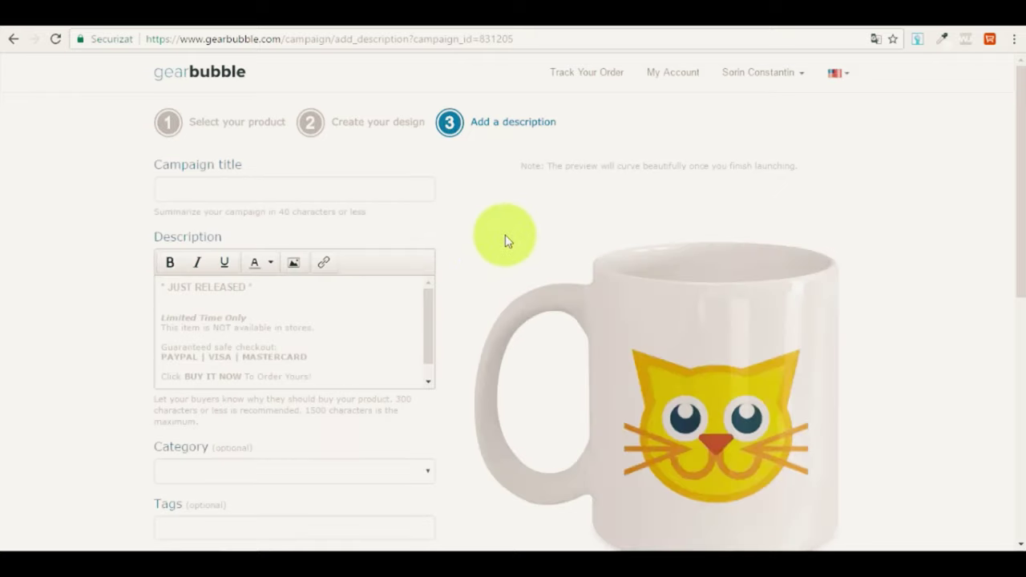
# Step: Title the campaign "Super Cool Limited Edition Cat Coffee Mug"
pyautogui.scroll(-2, 733, 305)
pyautogui.scroll(2, 875, 340)
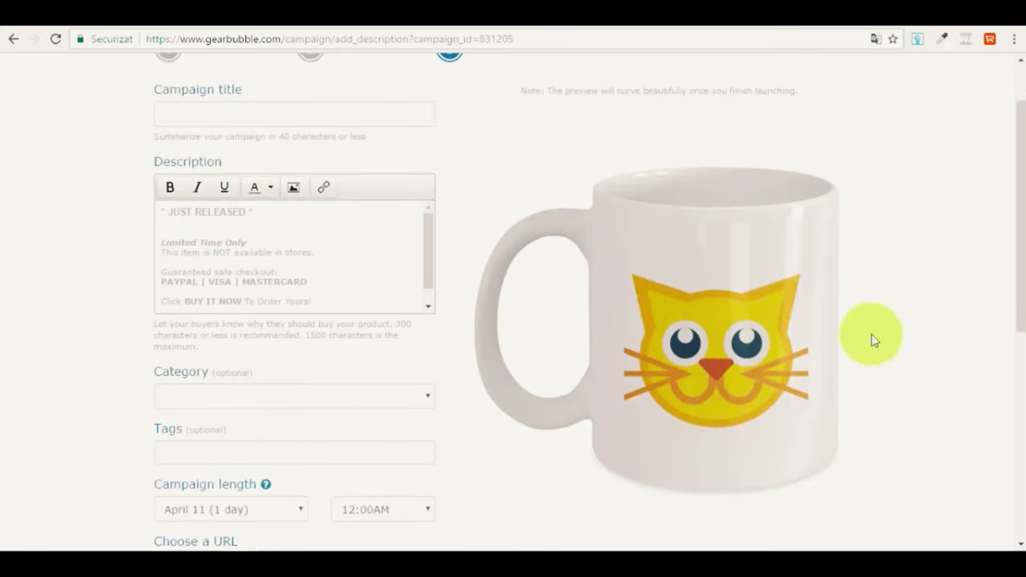
pyautogui.scroll(-1, 688, 379)
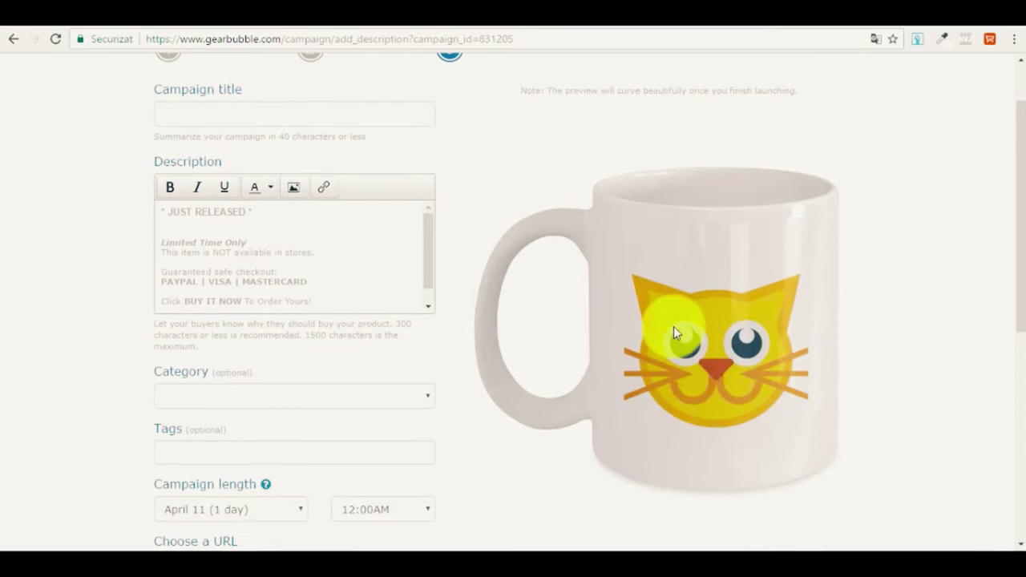
pyautogui.scroll(1, 572, 310)
pyautogui.click(211, 189)
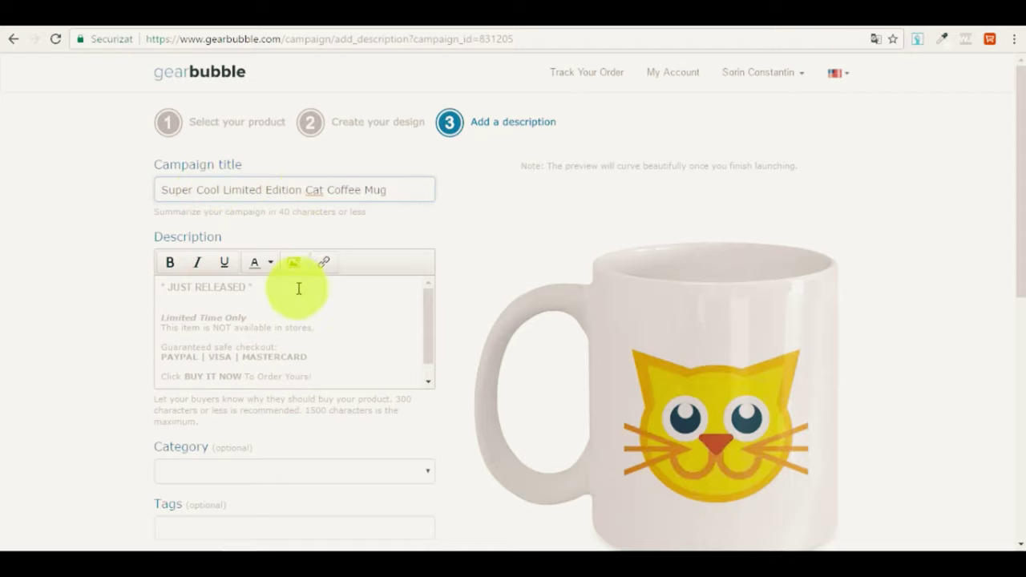
# Step: Read through the prefilled campaign description from its opening line to its last line
pyautogui.scroll(-2, 321, 317)
pyautogui.scroll(2, 211, 312)
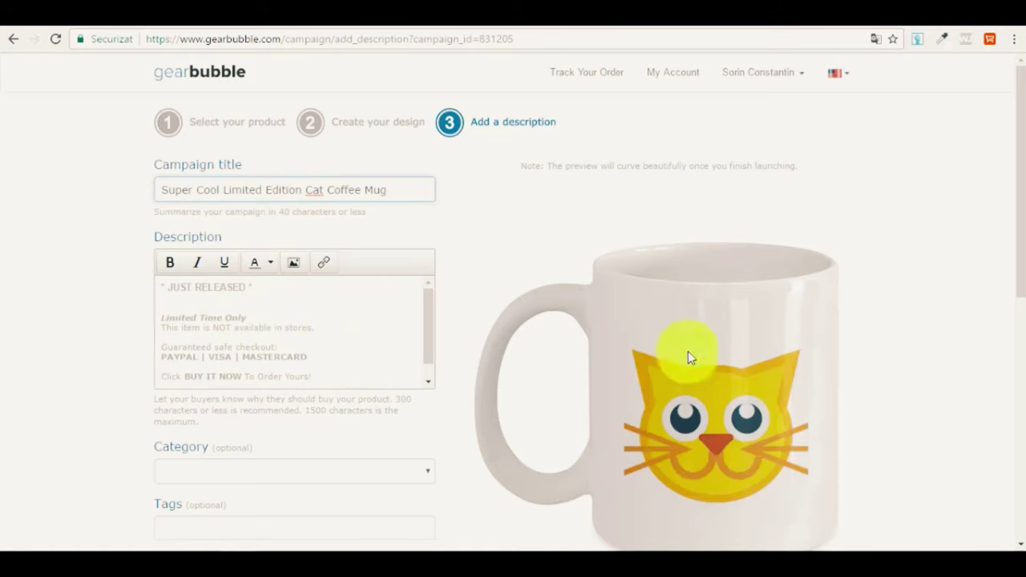
pyautogui.scroll(-1, 268, 329)
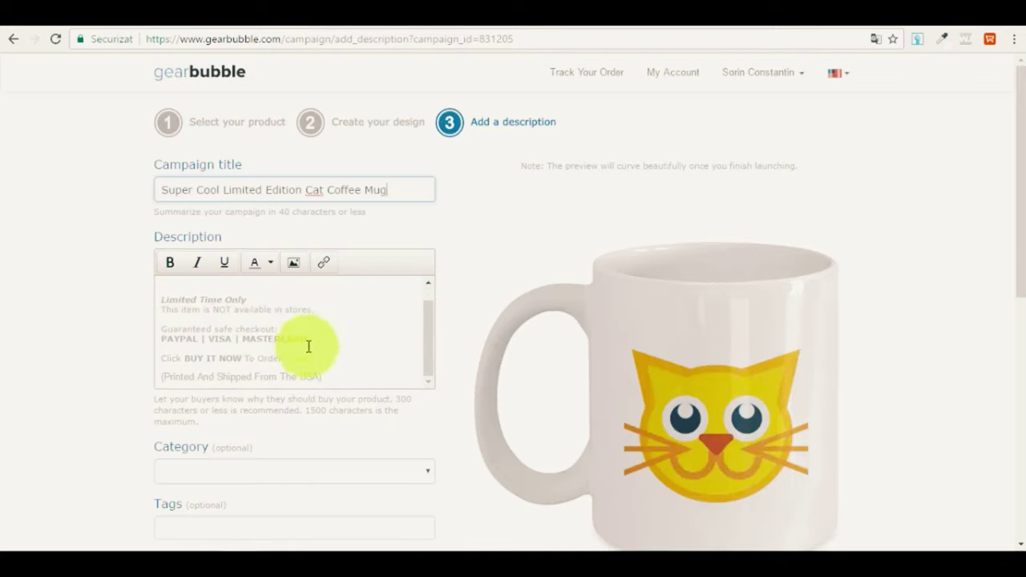
pyautogui.scroll(1, 313, 332)
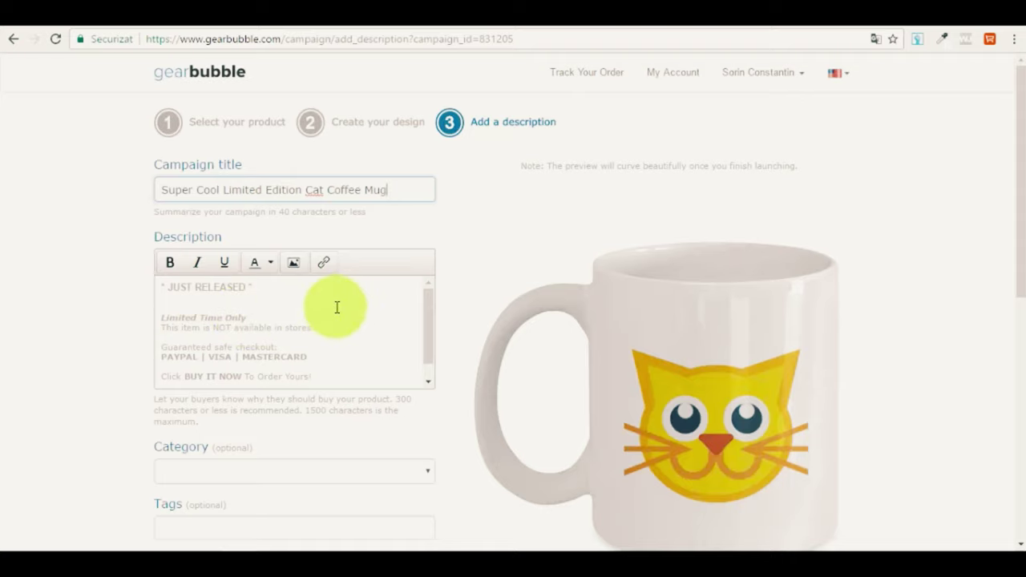
pyautogui.scroll(-1, 340, 309)
pyautogui.scroll(1, 343, 316)
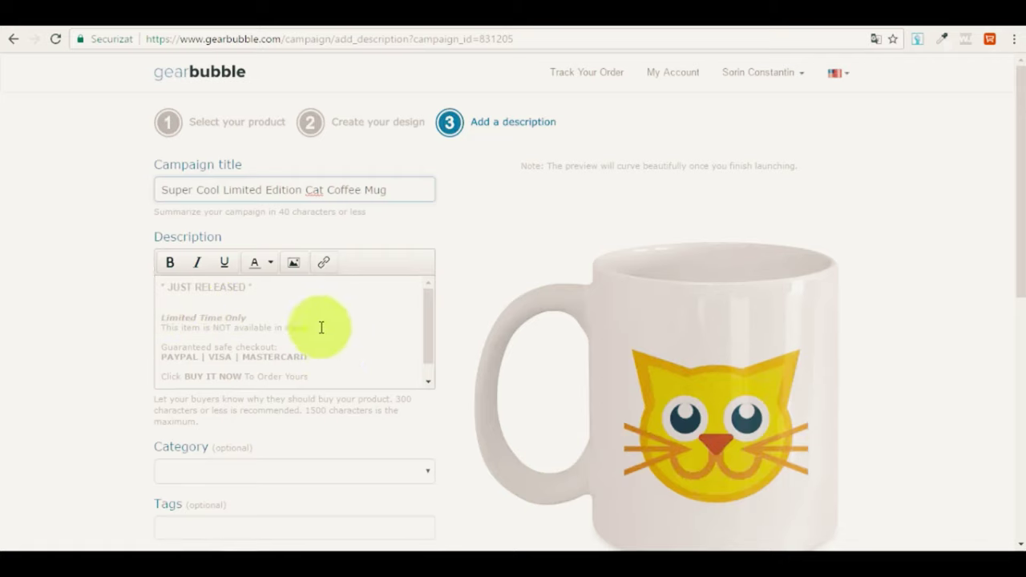
pyautogui.scroll(-1, 320, 327)
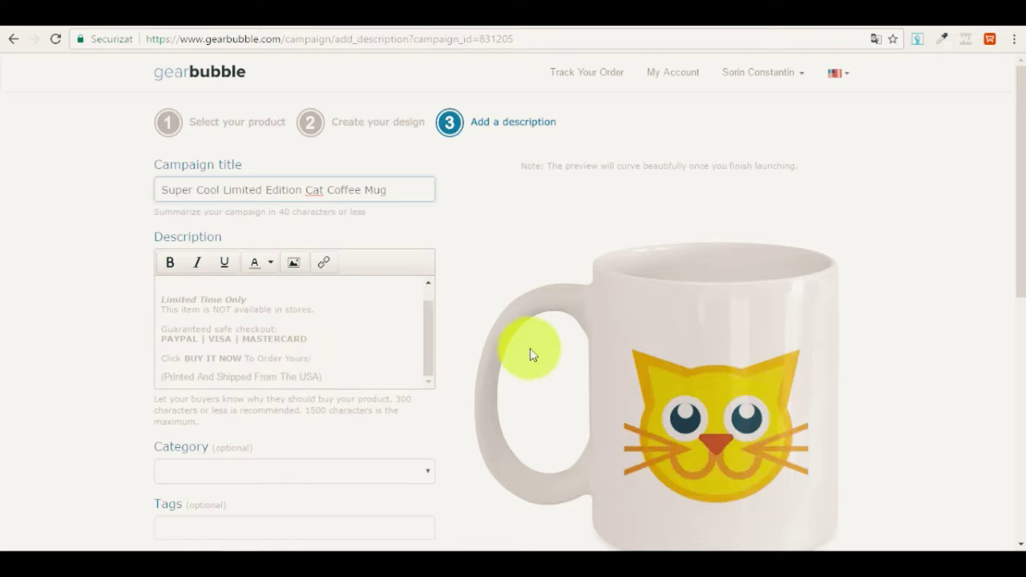
# Step: Assign the campaign to the Animals category
pyautogui.scroll(-3, 497, 317)
pyautogui.scroll(1, 340, 105)
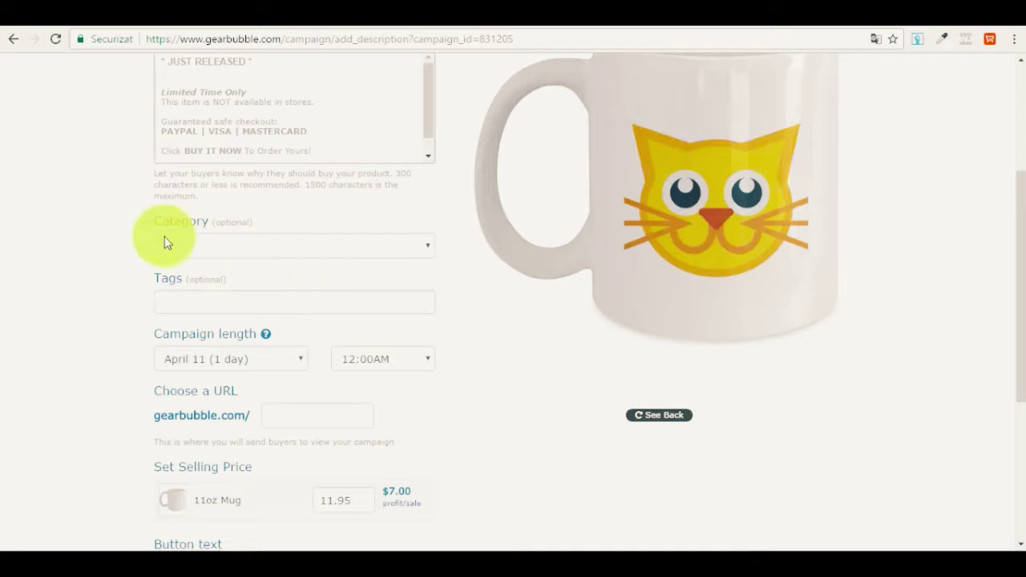
pyautogui.moveTo(211, 224); pyautogui.dragTo(273, 224)
pyautogui.click(323, 235)
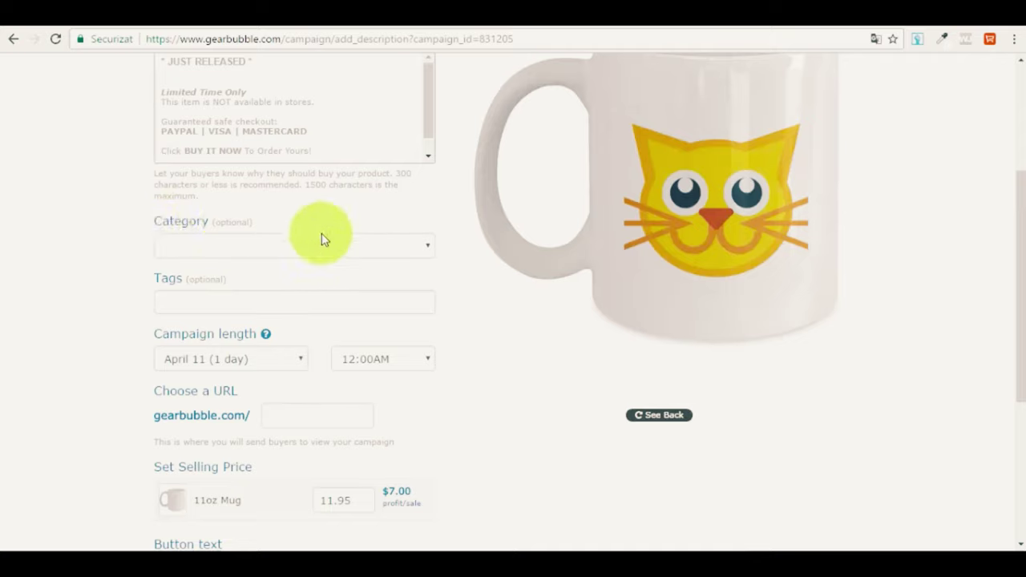
pyautogui.click(381, 247)
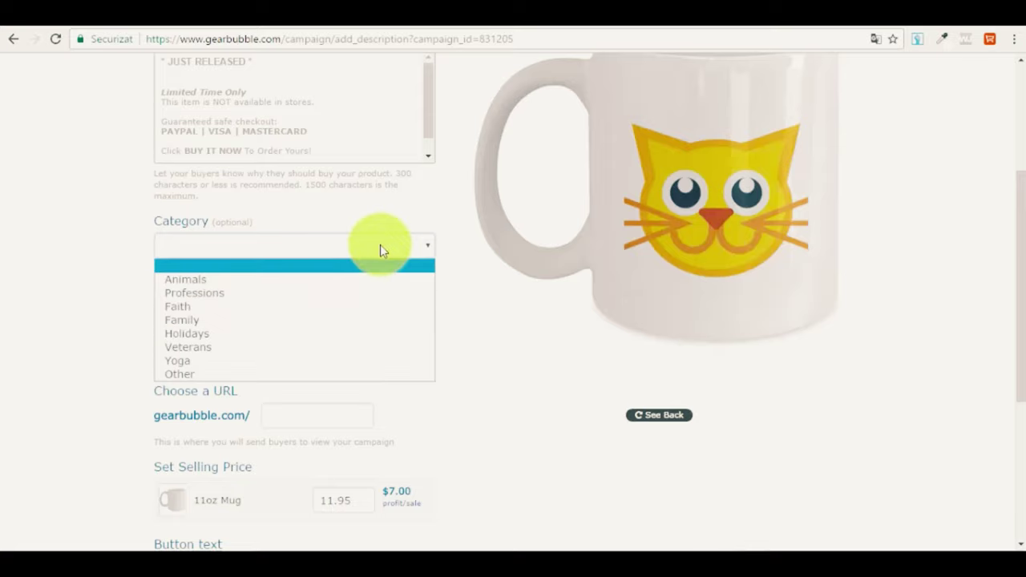
pyautogui.click(220, 281)
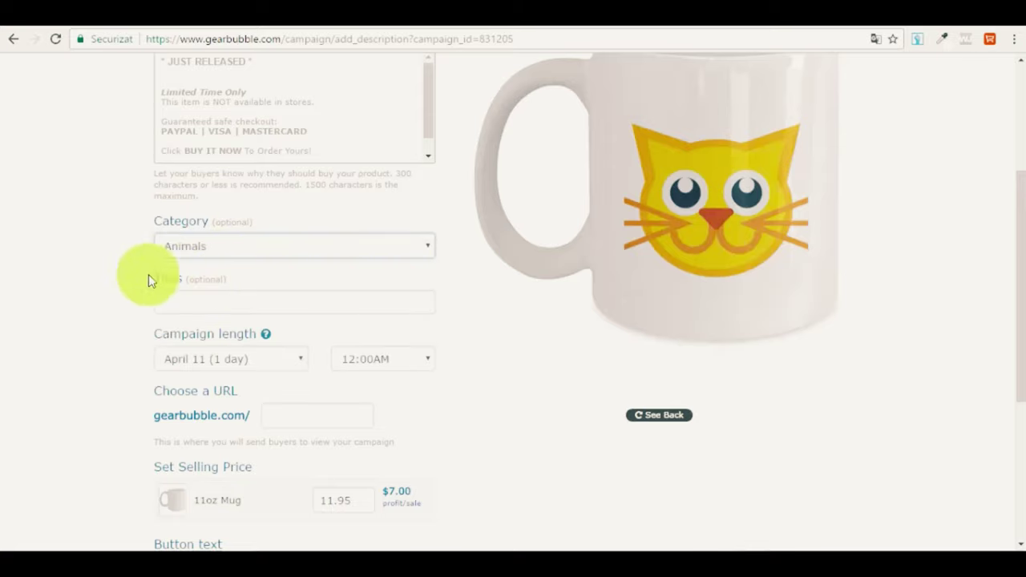
# Step: Add the campaign tags "coffee mug", "cat lover", "cats", "mug", "store" and "funny"
pyautogui.click(213, 302)
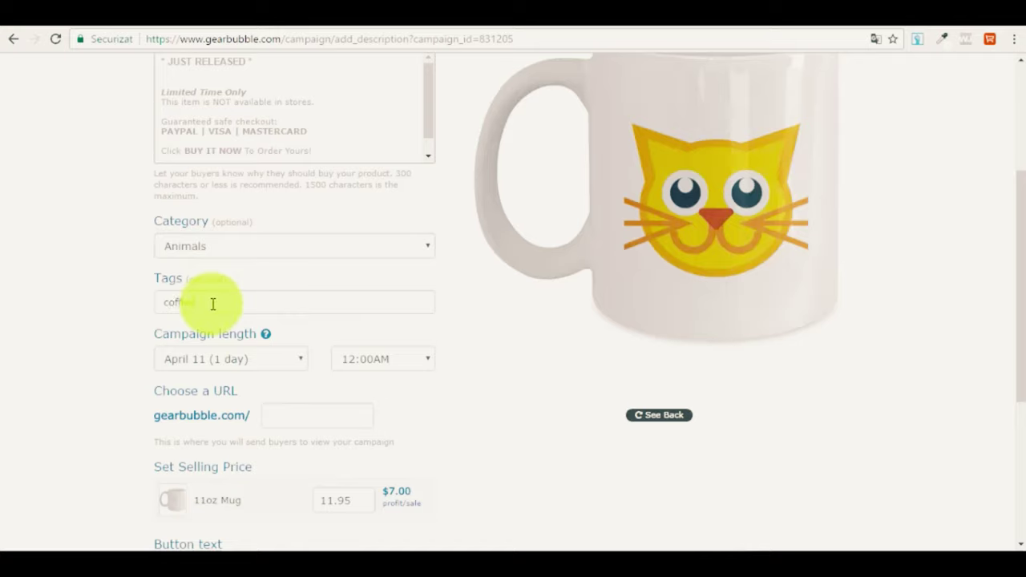
pyautogui.press('Return')
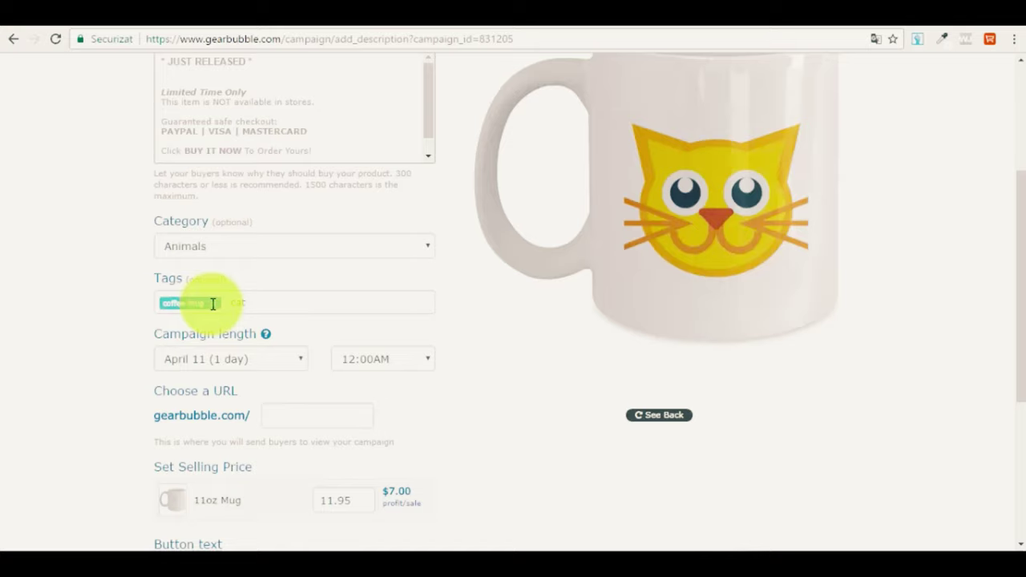
pyautogui.write('cat lover')
pyautogui.press('Return')
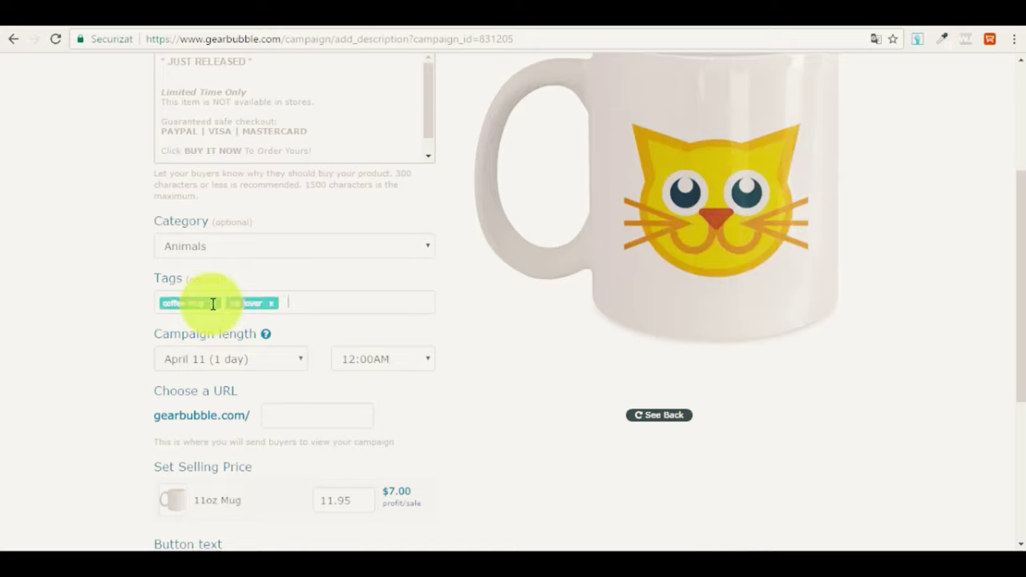
pyautogui.write('cats')
pyautogui.press('Return')
pyautogui.write('mug')
pyautogui.press('Return')
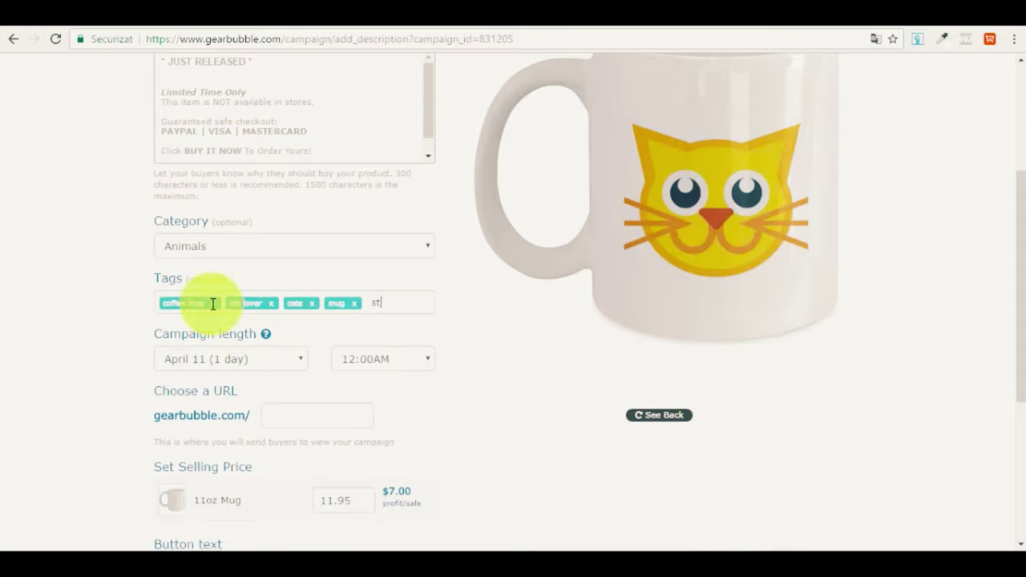
pyautogui.press('Return')
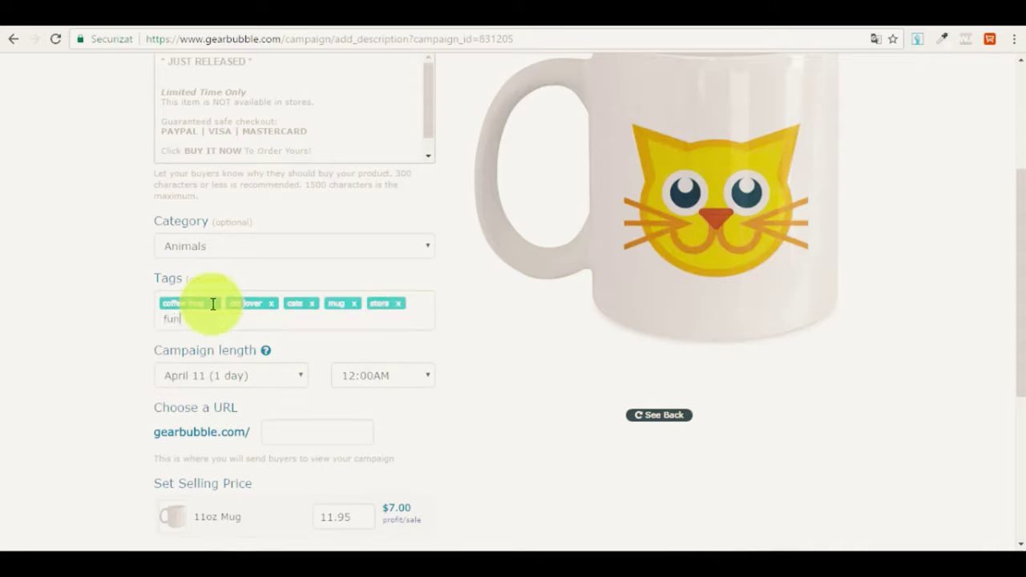
pyautogui.write('funny')
pyautogui.press('Return')
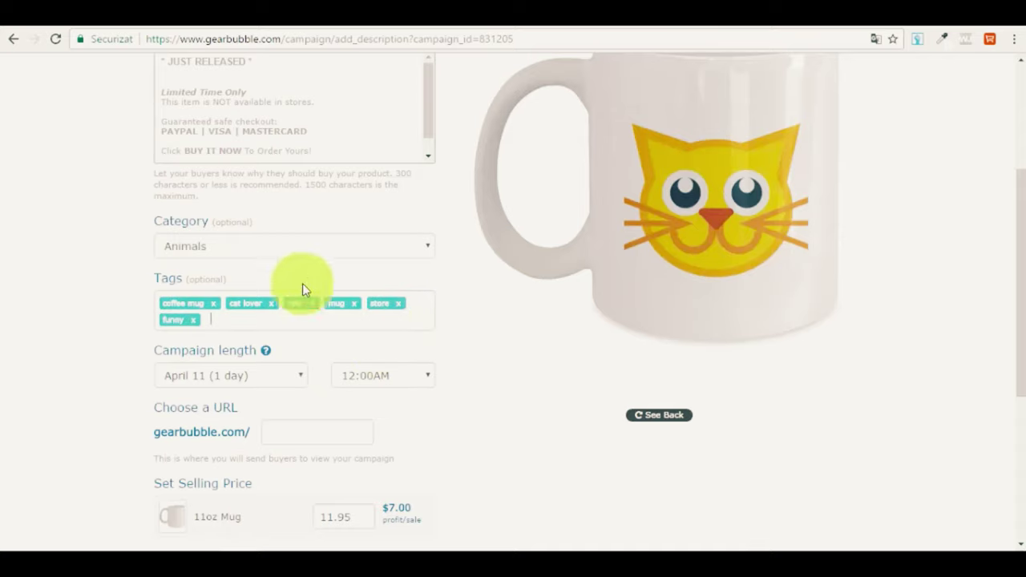
pyautogui.click(418, 324)
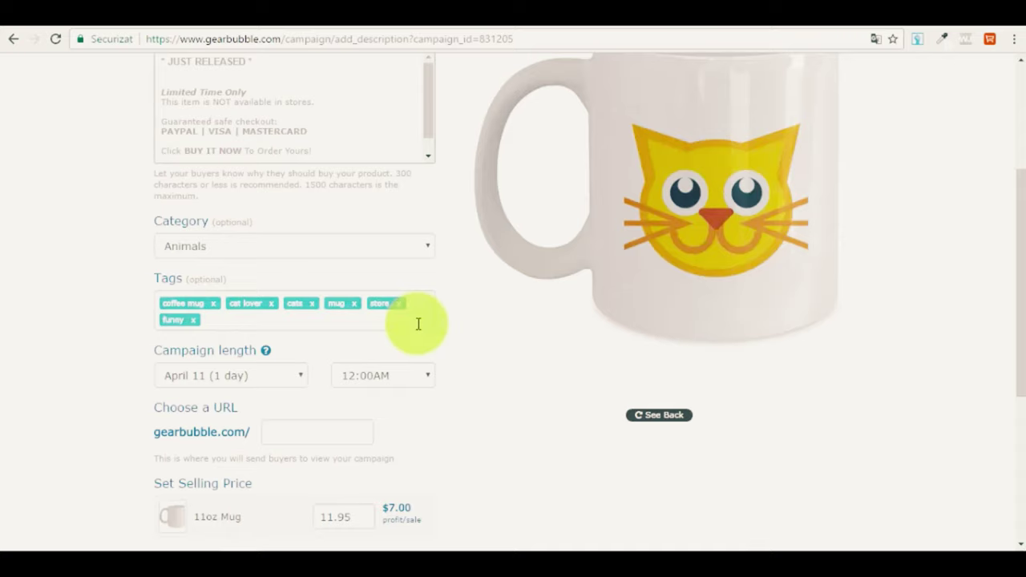
# Step: Set the campaign length to April 16 (6 days)
pyautogui.scroll(-2, 187, 305)
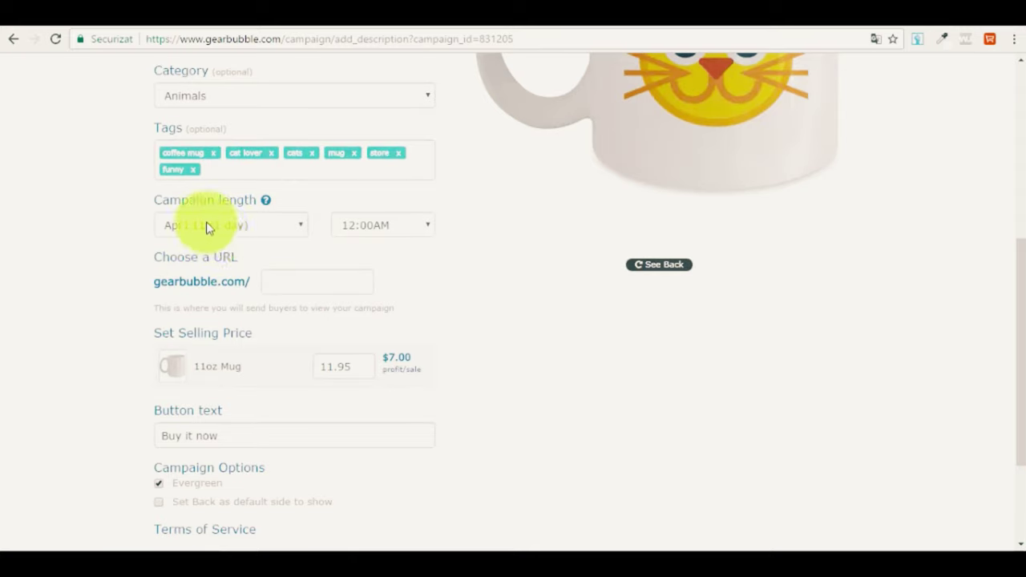
pyautogui.click(258, 228)
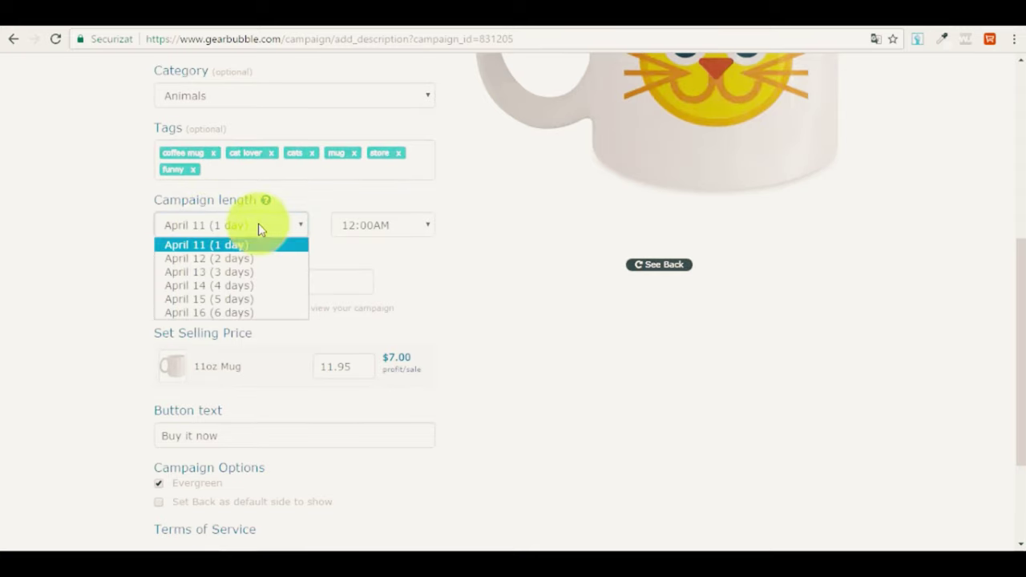
pyautogui.click(266, 313)
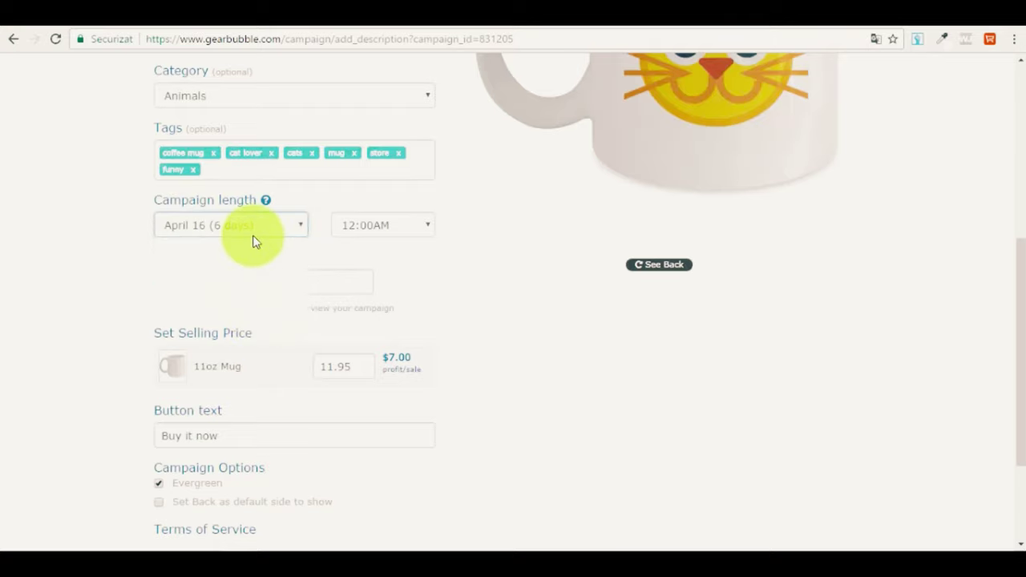
# Step: Change the campaign length to April 15 (5 days), keeping the 12:00AM end time
pyautogui.click(250, 231)
pyautogui.click(233, 299)
pyautogui.click(381, 227)
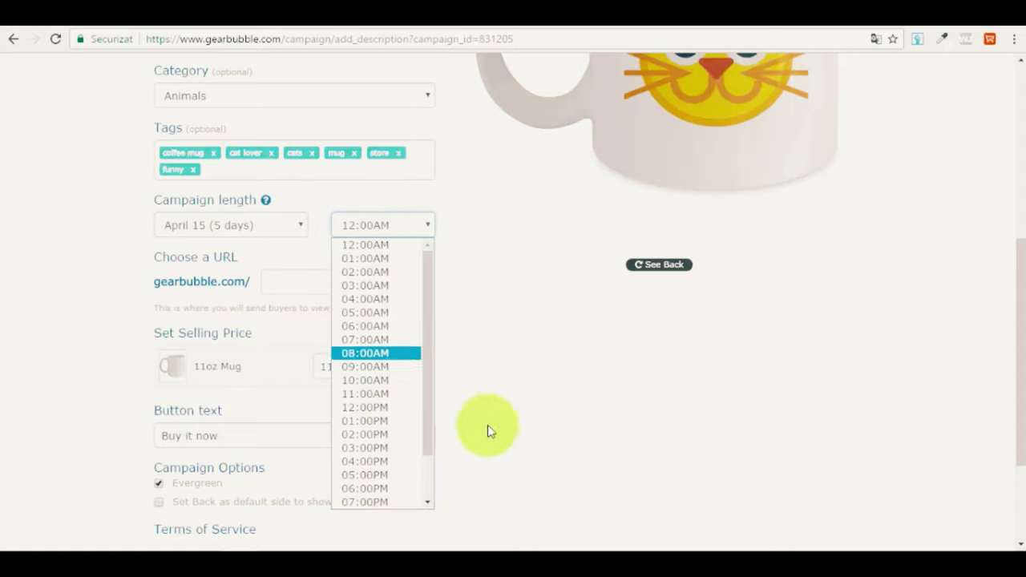
pyautogui.click(559, 332)
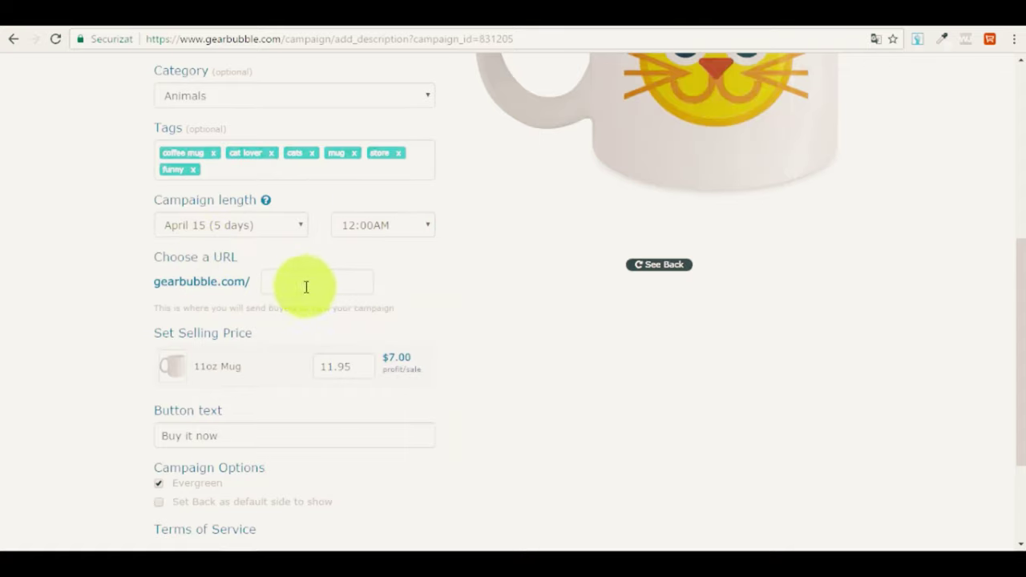
# Step: Set the campaign's URL ending to "funnyat"
pyautogui.click(300, 278)
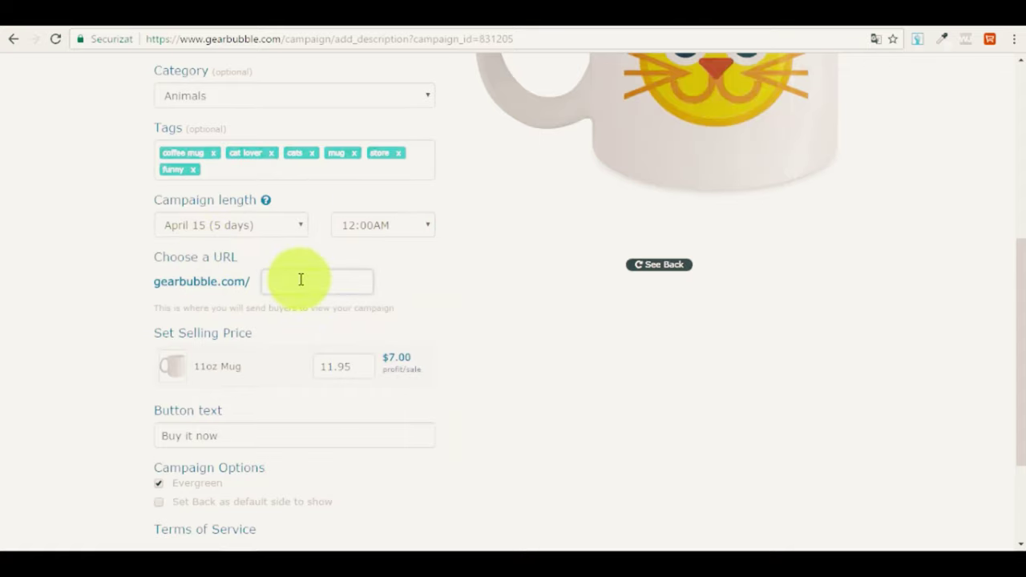
pyautogui.write('ca')
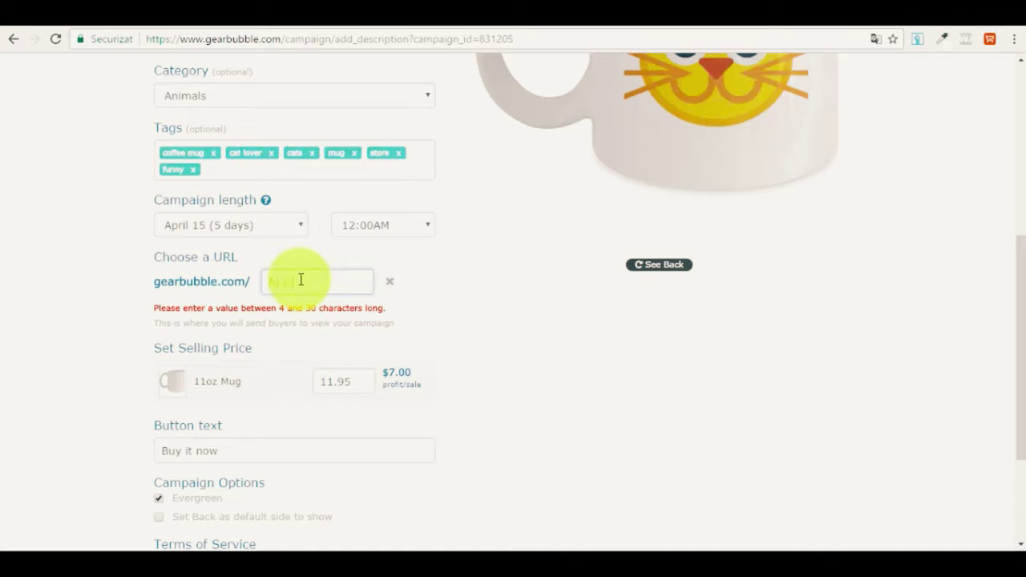
pyautogui.write('t lover')
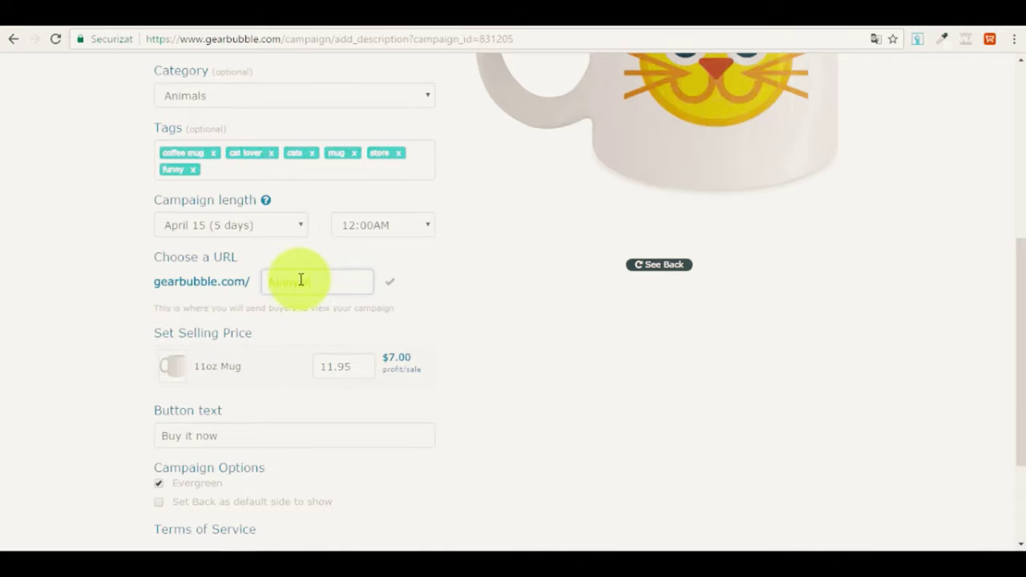
pyautogui.click(470, 329)
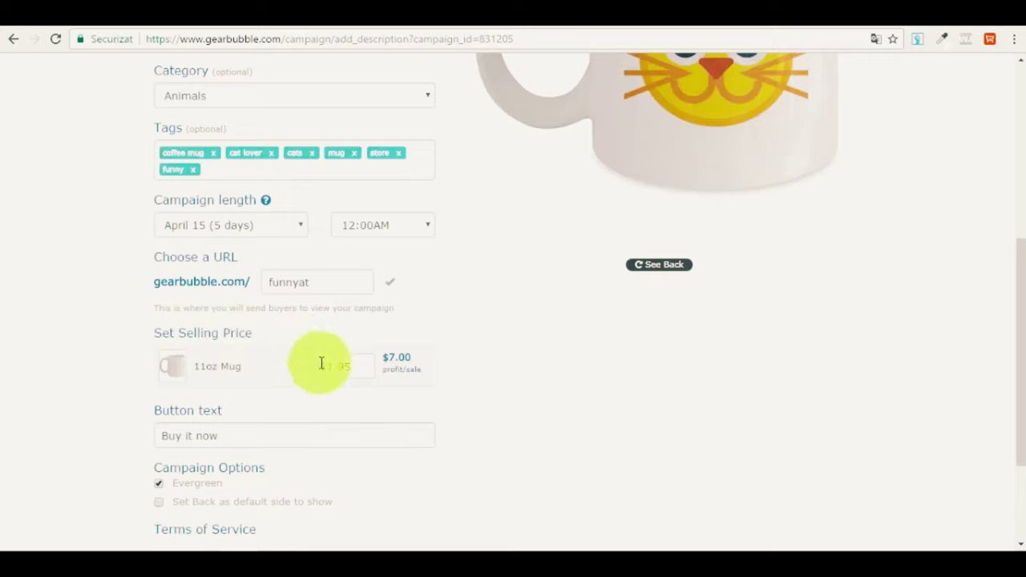
# Step: Review the remaining campaign settings and agree to the terms of service
pyautogui.scroll(-1, 323, 360)
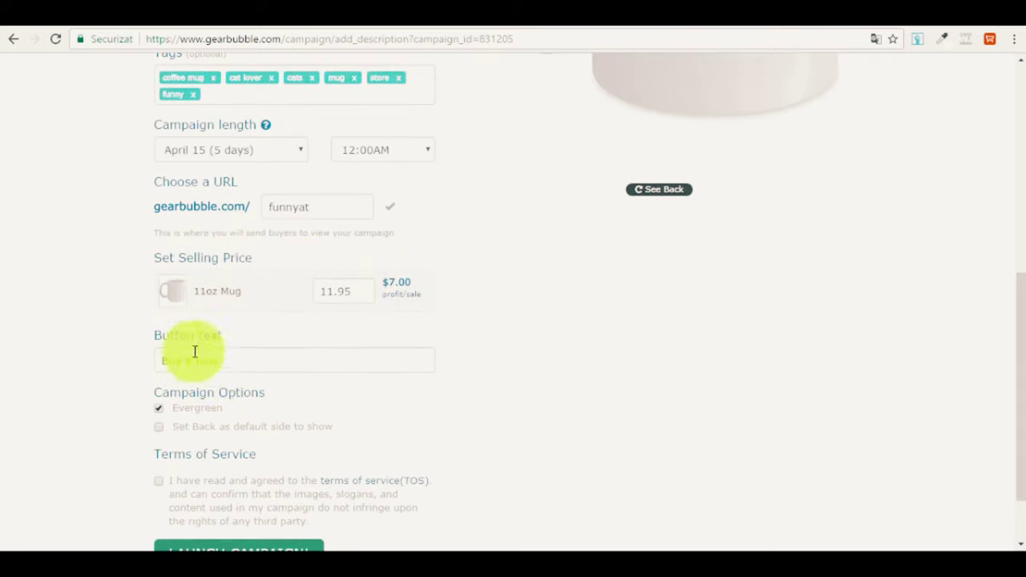
pyautogui.scroll(-1, 204, 367)
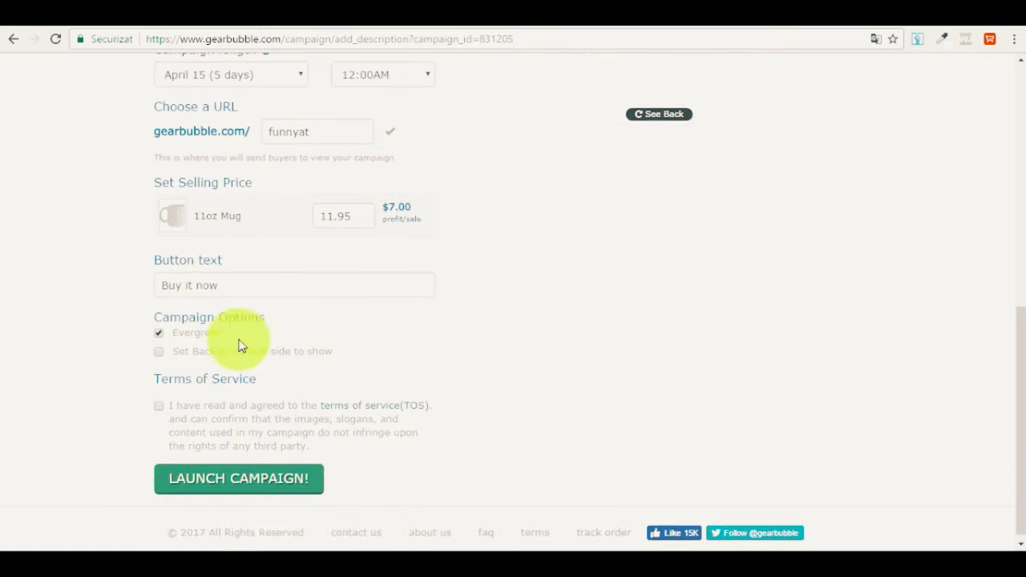
pyautogui.scroll(2, 241, 332)
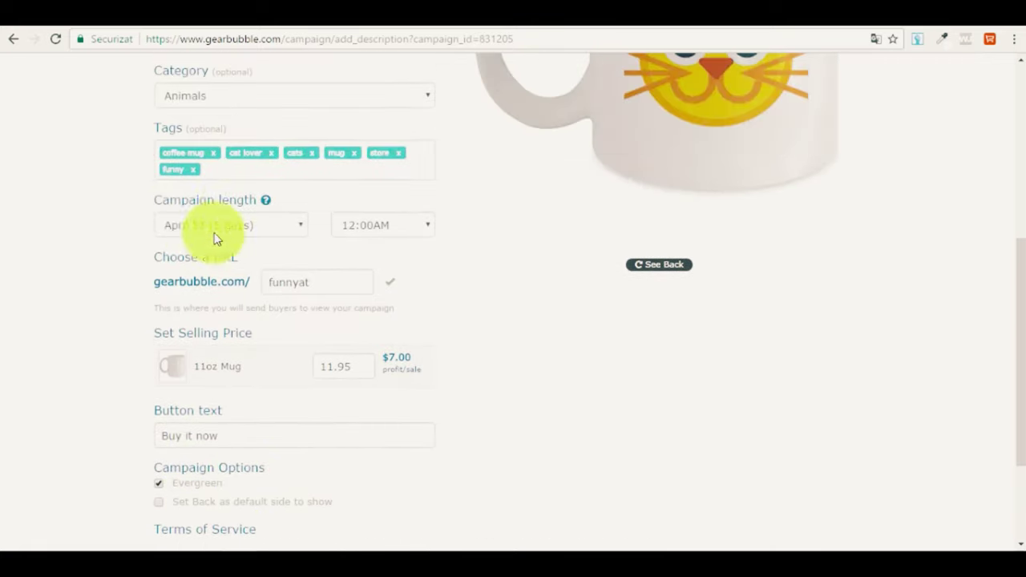
pyautogui.scroll(-2, 218, 240)
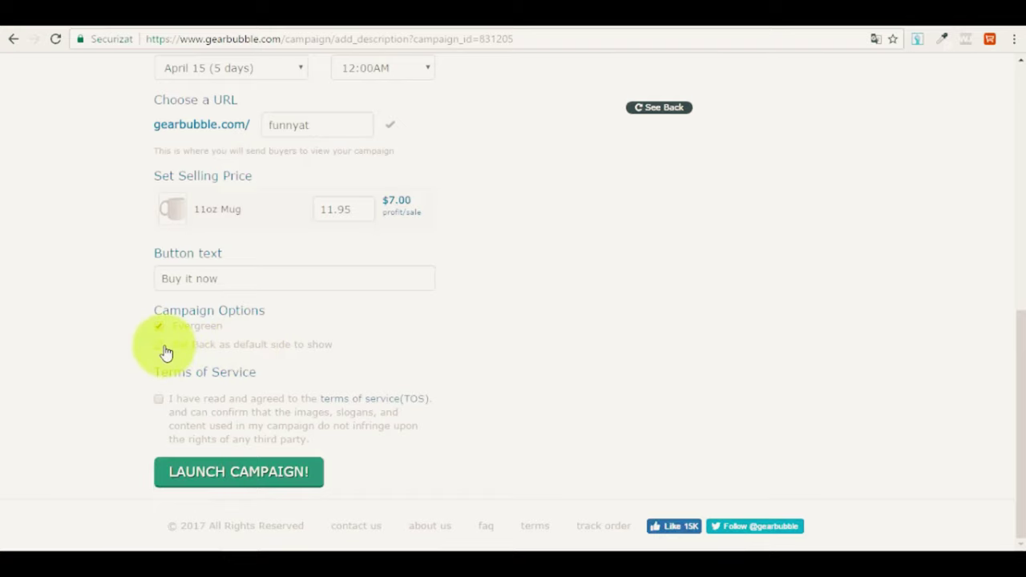
pyautogui.scroll(1, 225, 360)
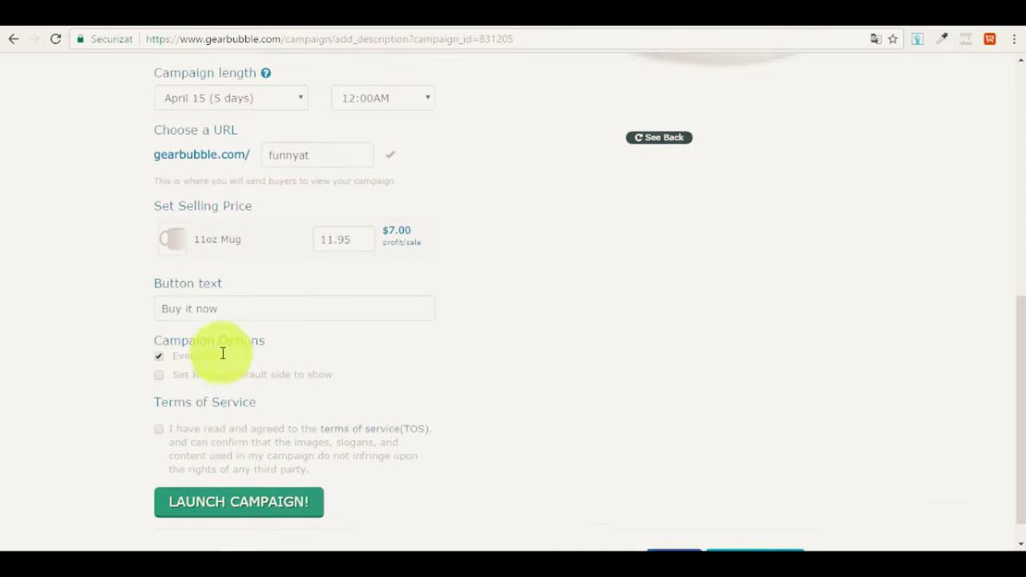
pyautogui.scroll(-1, 280, 425)
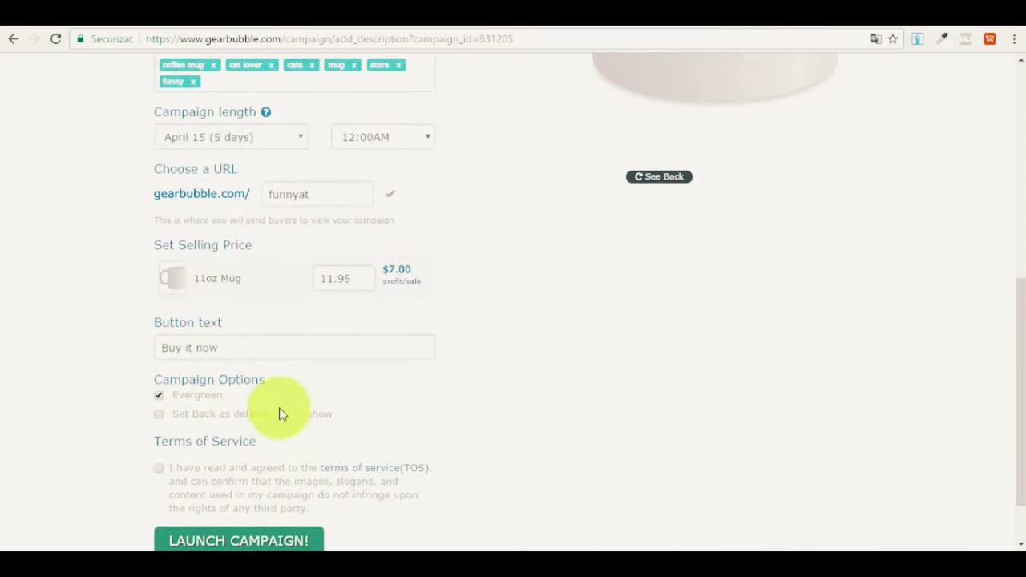
pyautogui.click(160, 400)
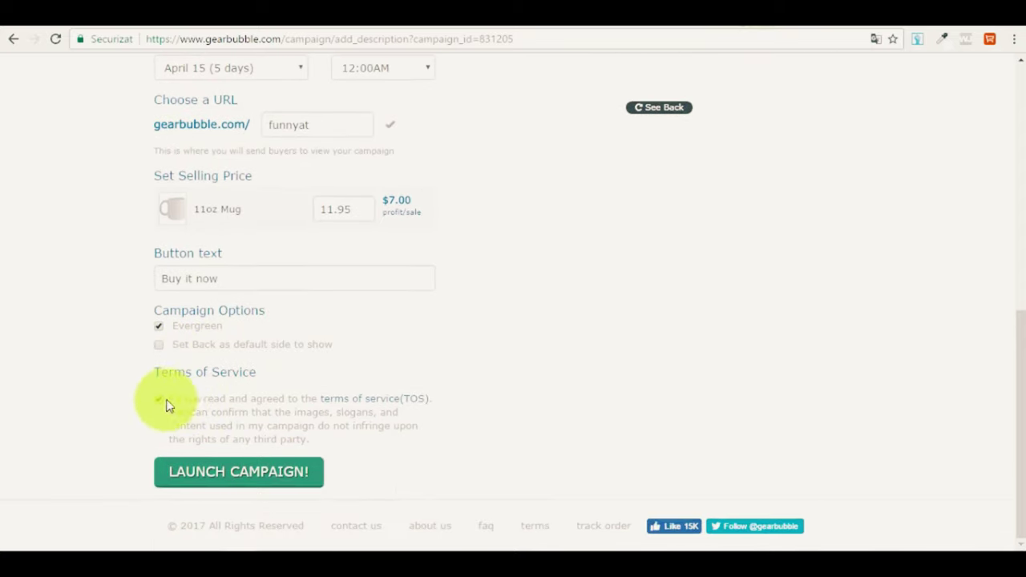
pyautogui.scroll(1, 390, 414)
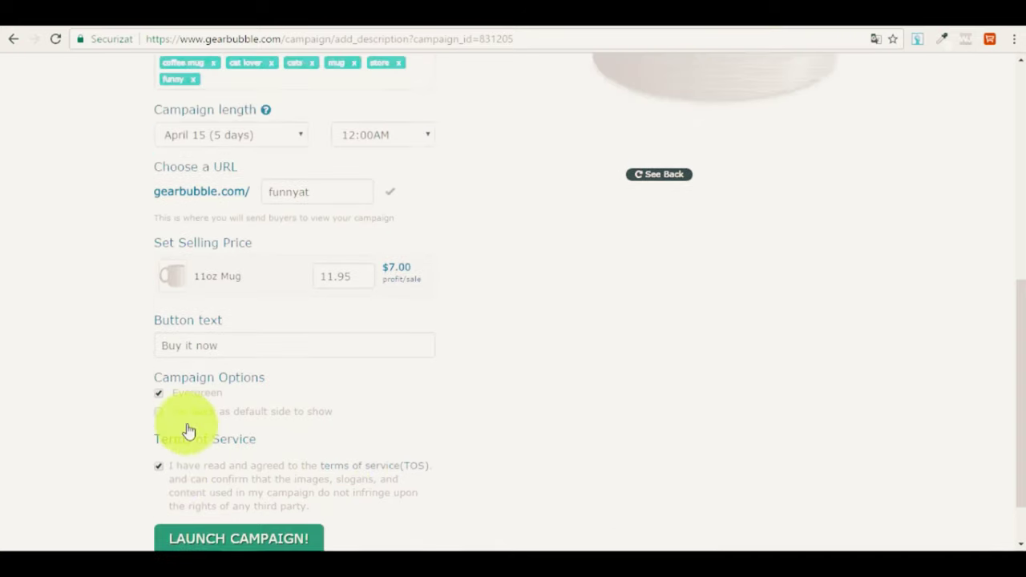
pyautogui.click(160, 473)
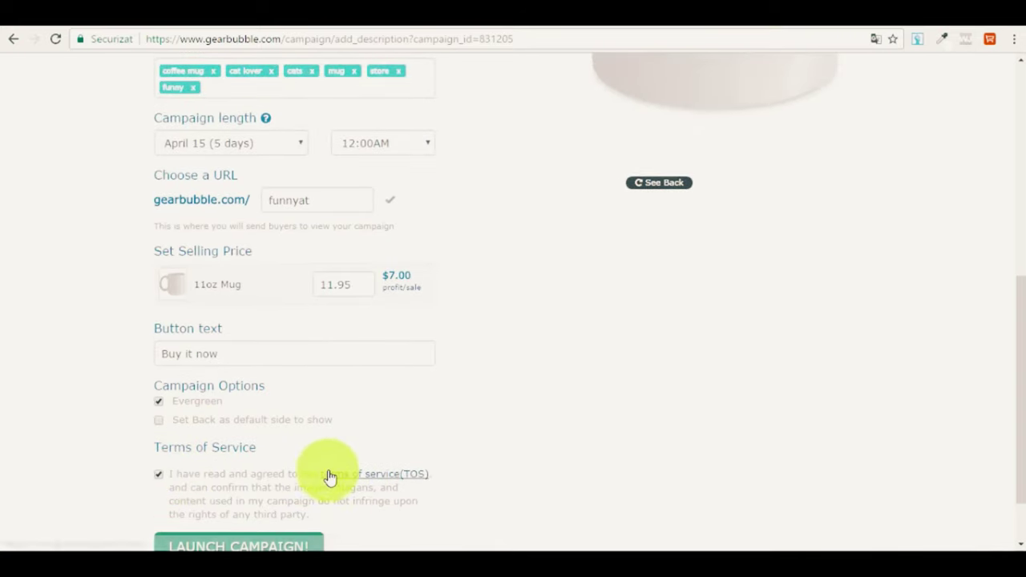
# Step: Check the completed campaign form once more from title to options and launch the campaign
pyautogui.scroll(6, 328, 477)
pyautogui.scroll(-6, 383, 440)
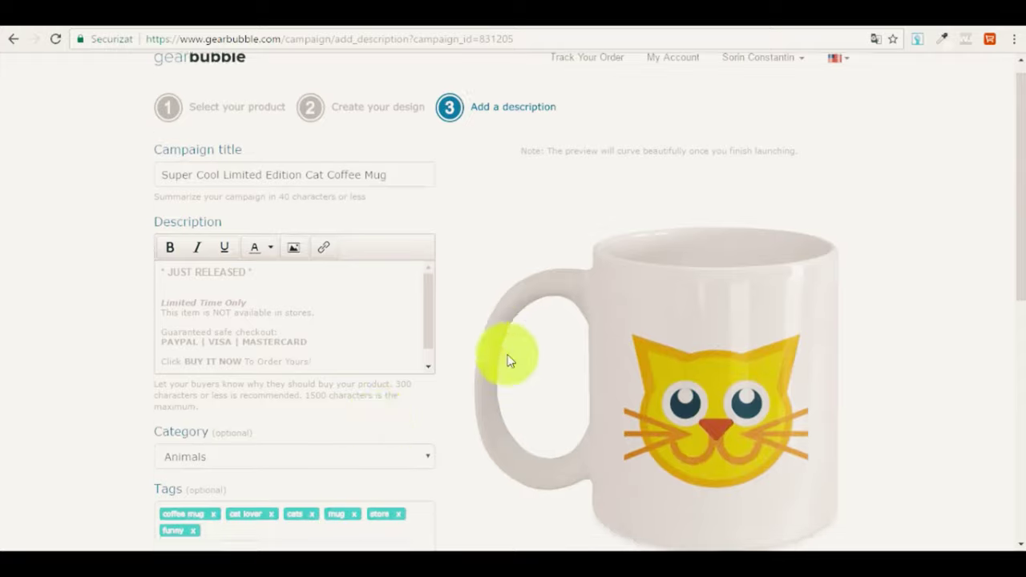
pyautogui.scroll(5, 502, 354)
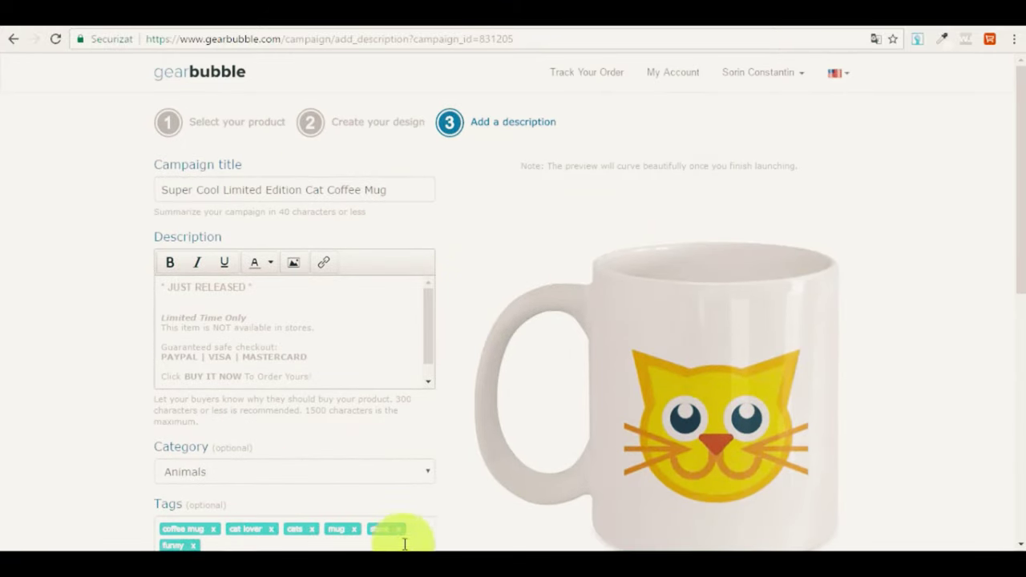
pyautogui.scroll(-3, 479, 321)
pyautogui.scroll(3, 493, 313)
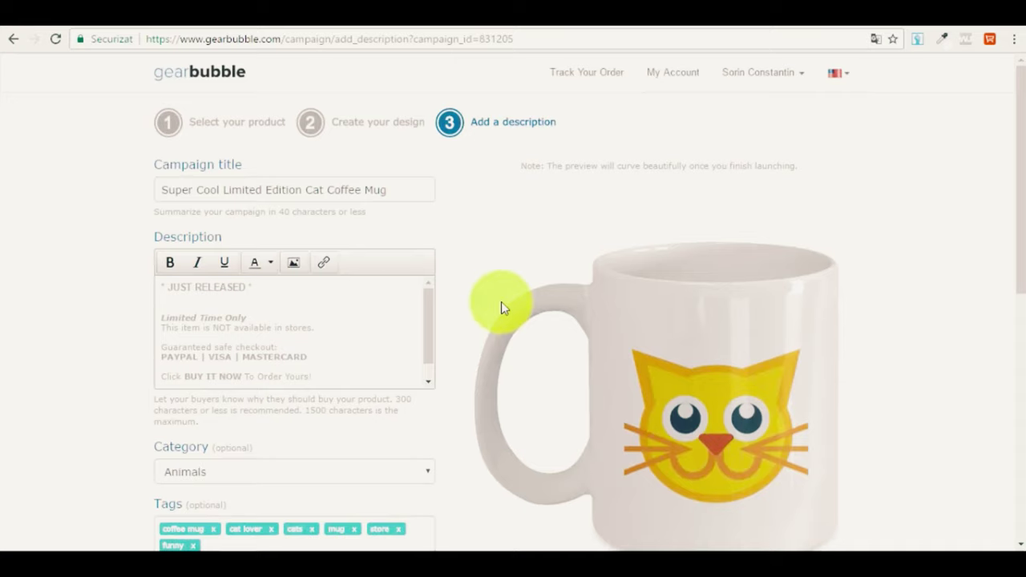
pyautogui.scroll(-8, 501, 305)
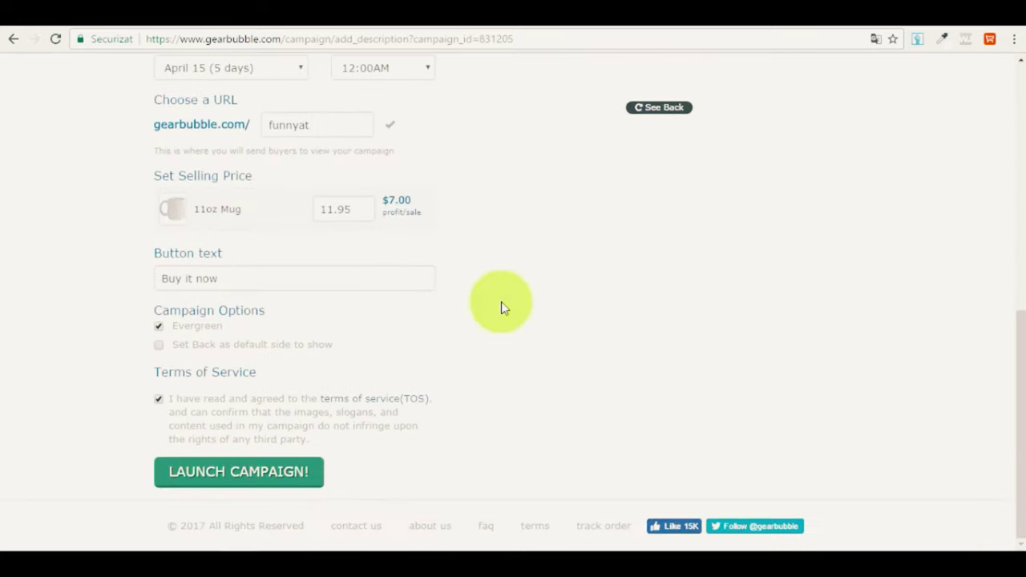
pyautogui.click(230, 485)
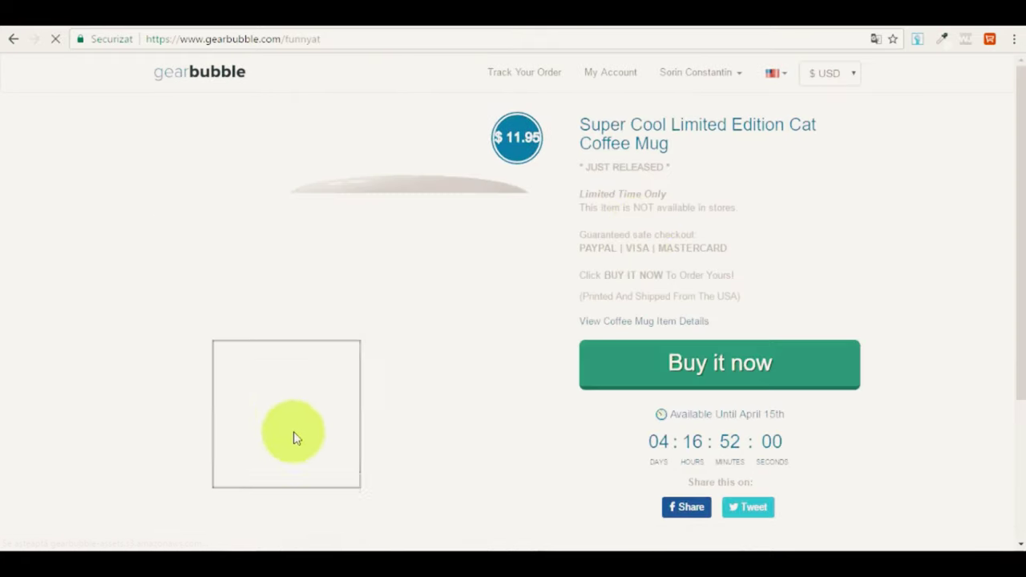
# Step: Look over the published campaign page, from the title and mug preview to the purchase and shipping details
pyautogui.scroll(-1, 938, 374)
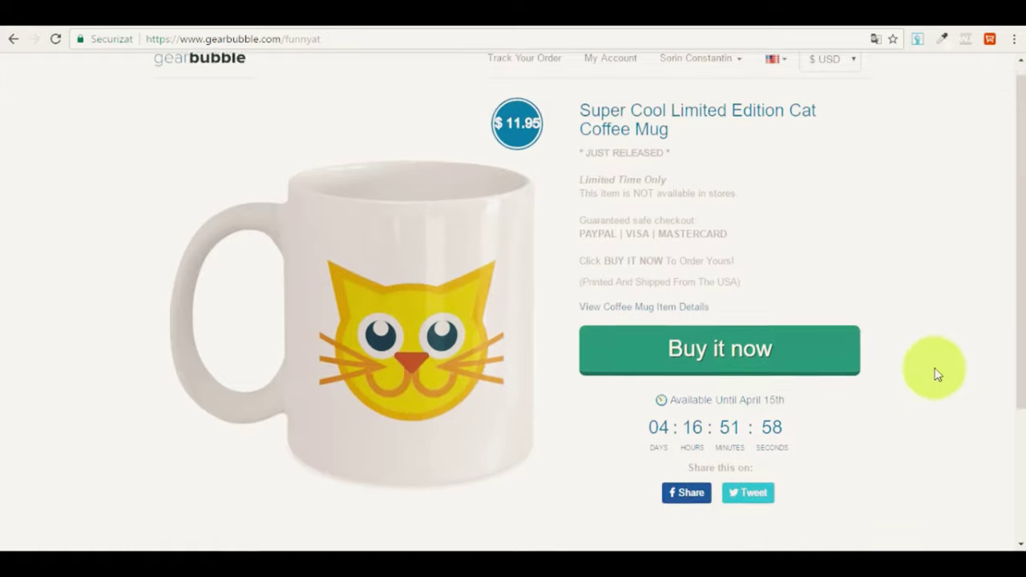
pyautogui.scroll(-2, 938, 375)
pyautogui.scroll(2, 936, 355)
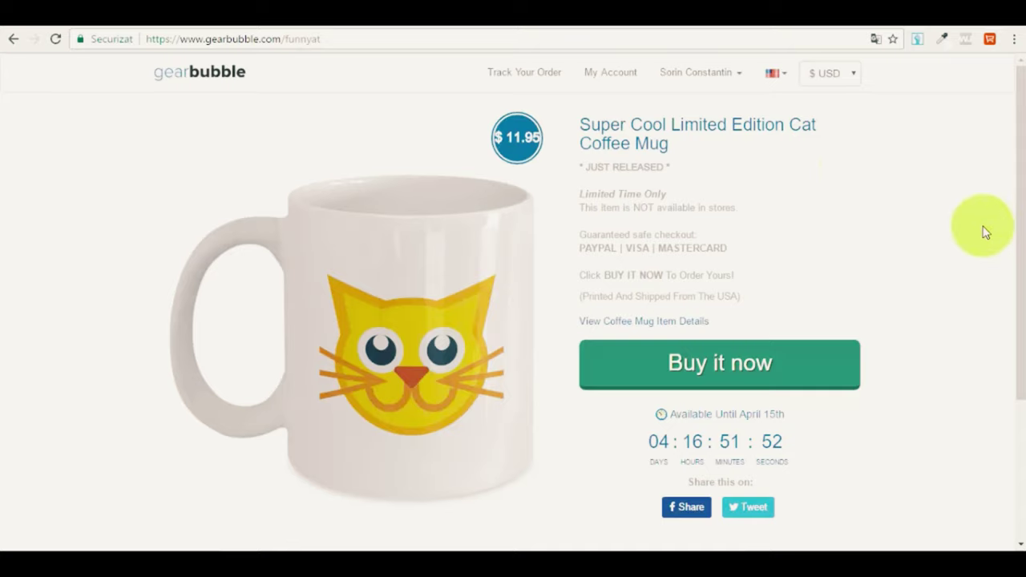
pyautogui.scroll(-2, 762, 353)
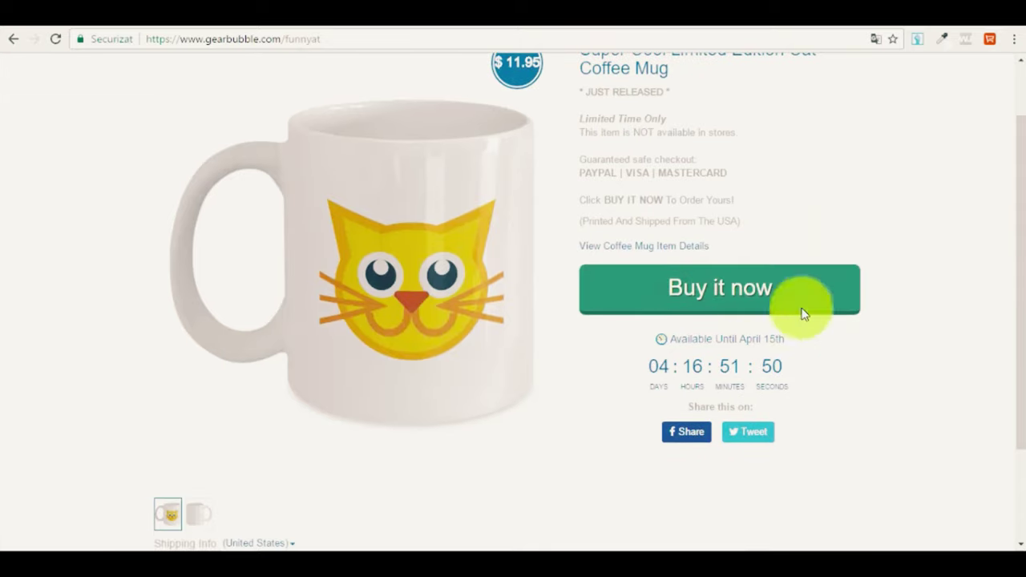
pyautogui.scroll(1, 962, 212)
pyautogui.scroll(1, 907, 224)
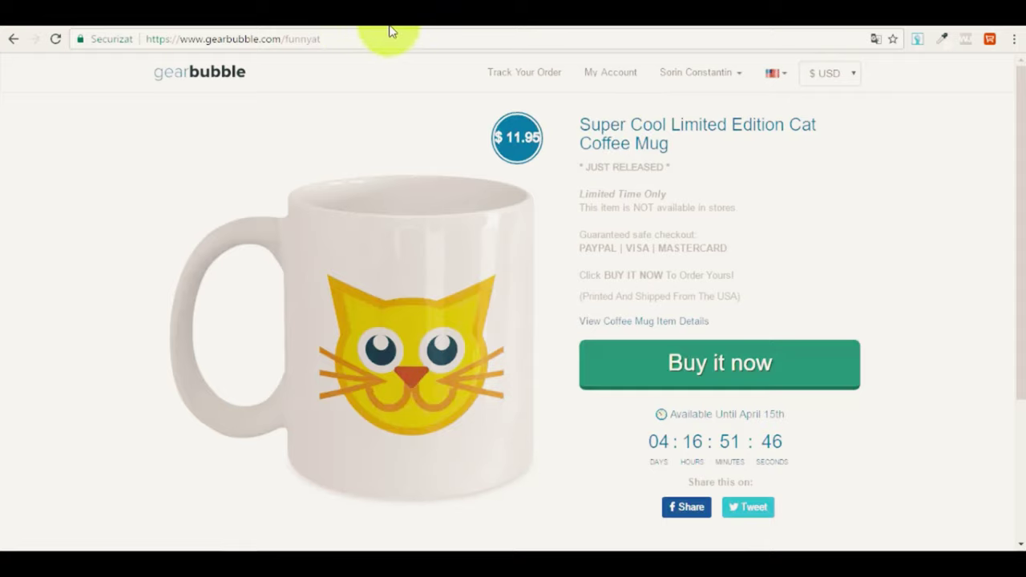
# Step: Highlight the full web address of the published campaign, and go back to the launch confirmation page
pyautogui.click(362, 36)
pyautogui.rightClick(362, 36)
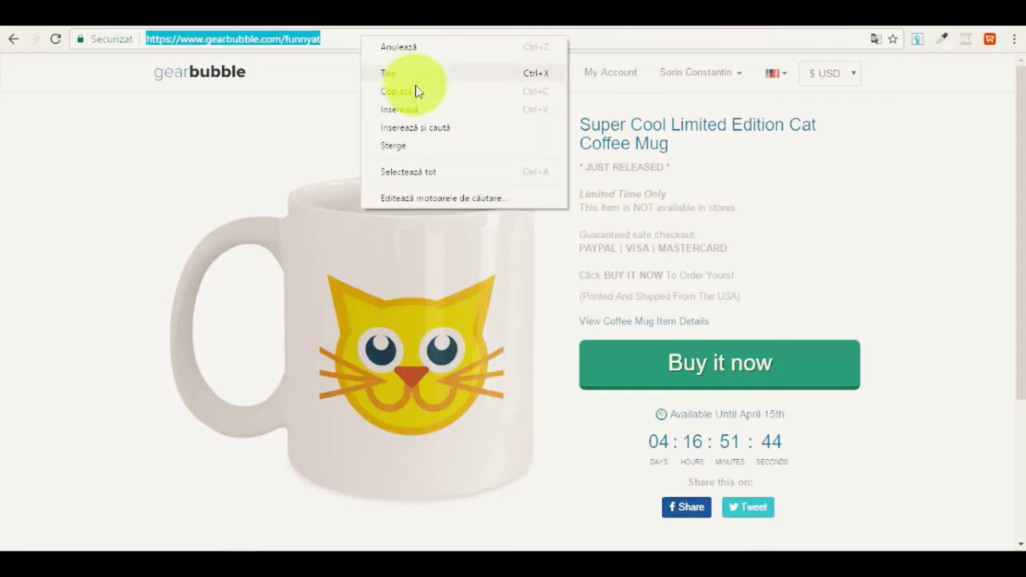
pyautogui.click(313, 39)
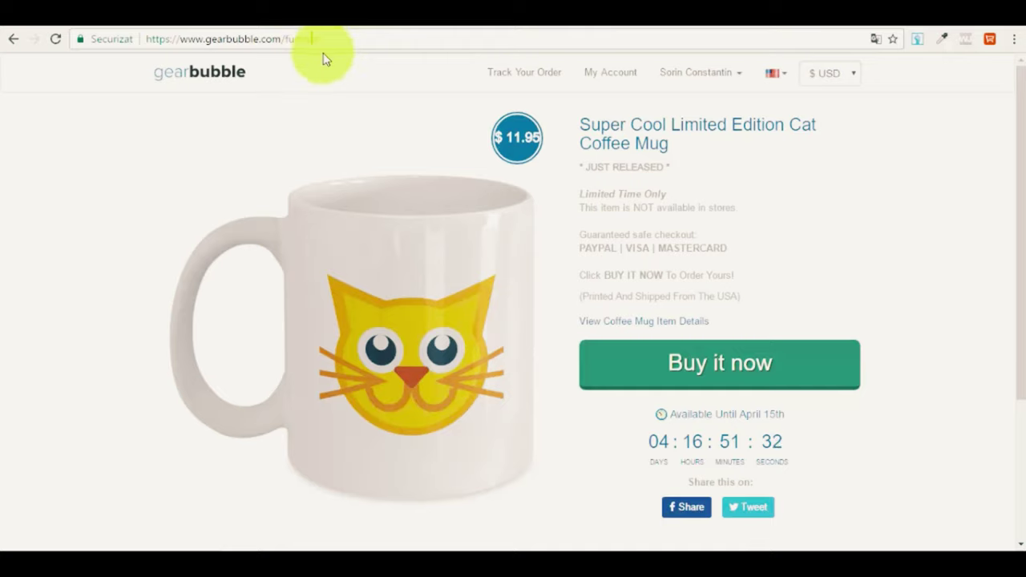
pyautogui.moveTo(149, 39); pyautogui.dragTo(330, 49)
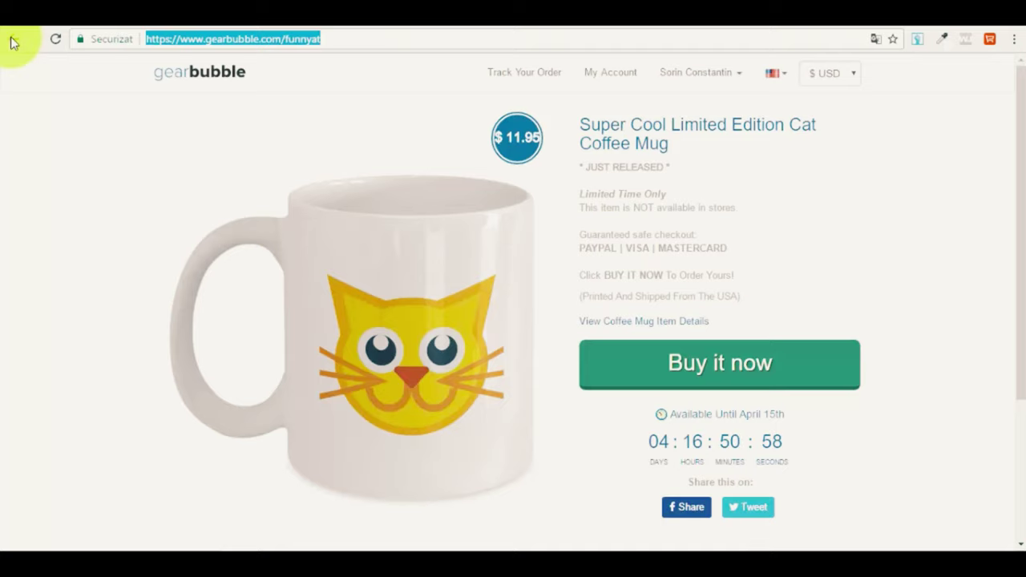
pyautogui.click(13, 40)
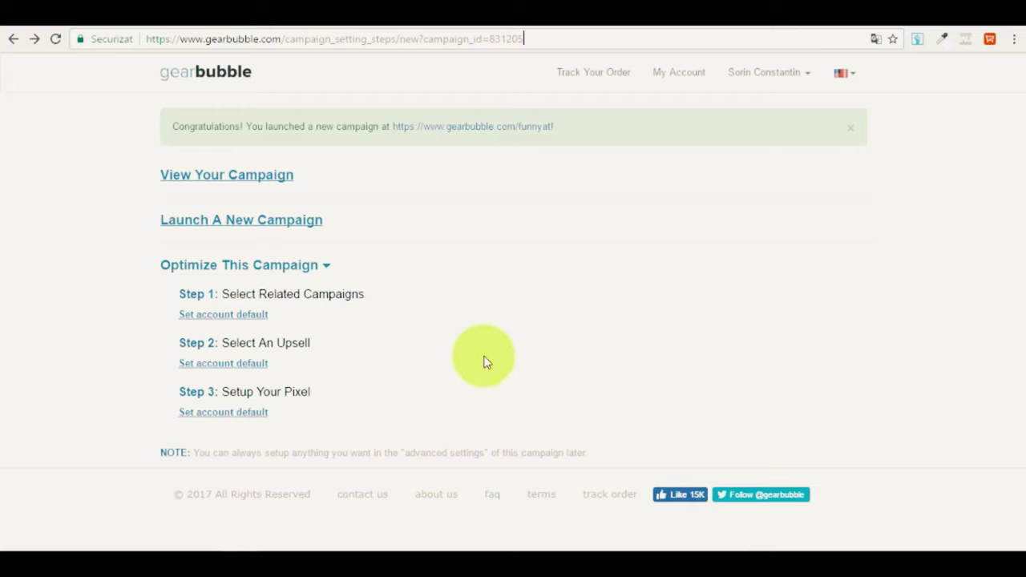
pyautogui.press('Down')
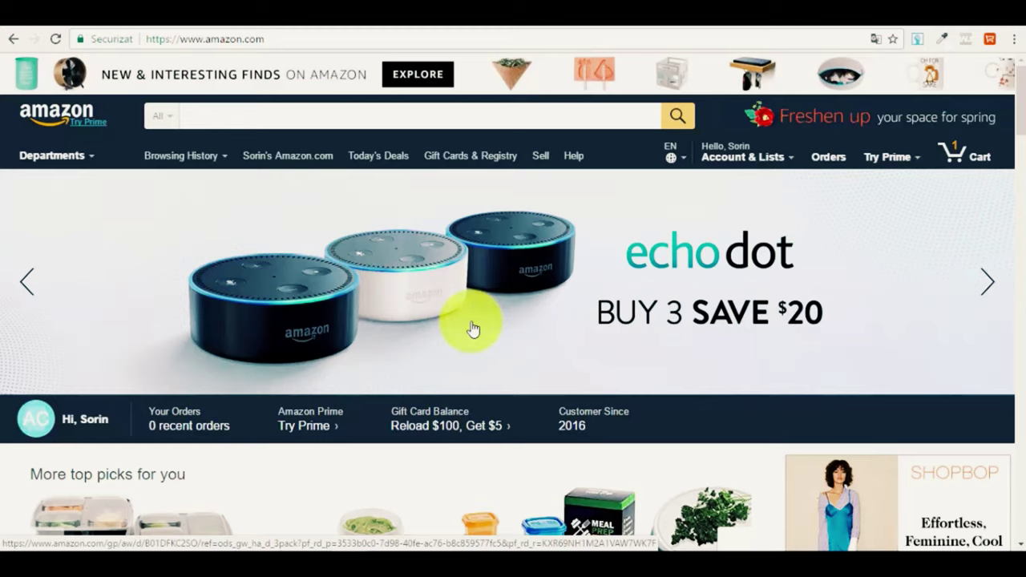
# Step: On Amazon, open the Meal Prep Haven portion control container kit from the top picks and skim its product page
pyautogui.scroll(-1, 509, 344)
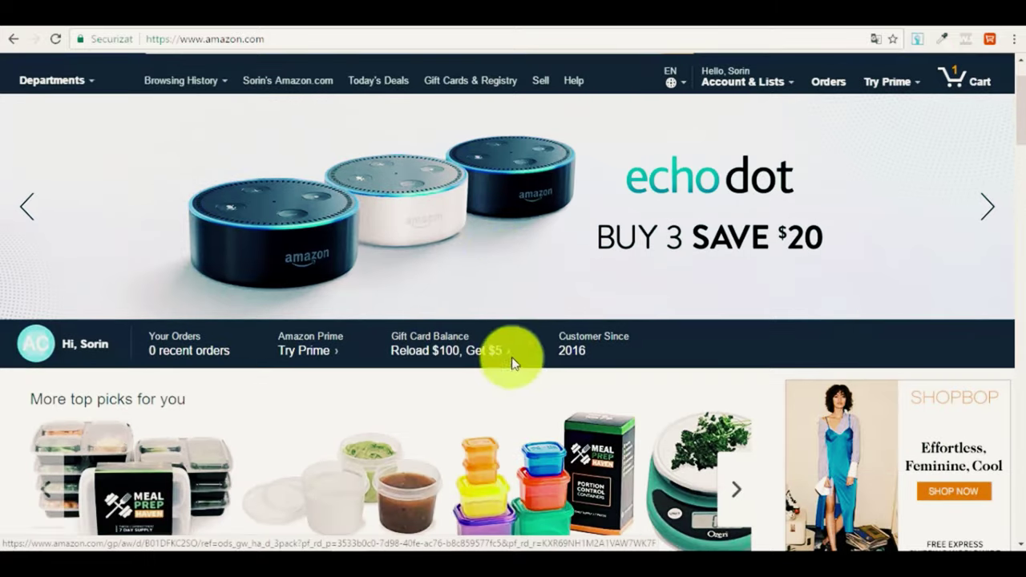
pyautogui.scroll(-3, 525, 230)
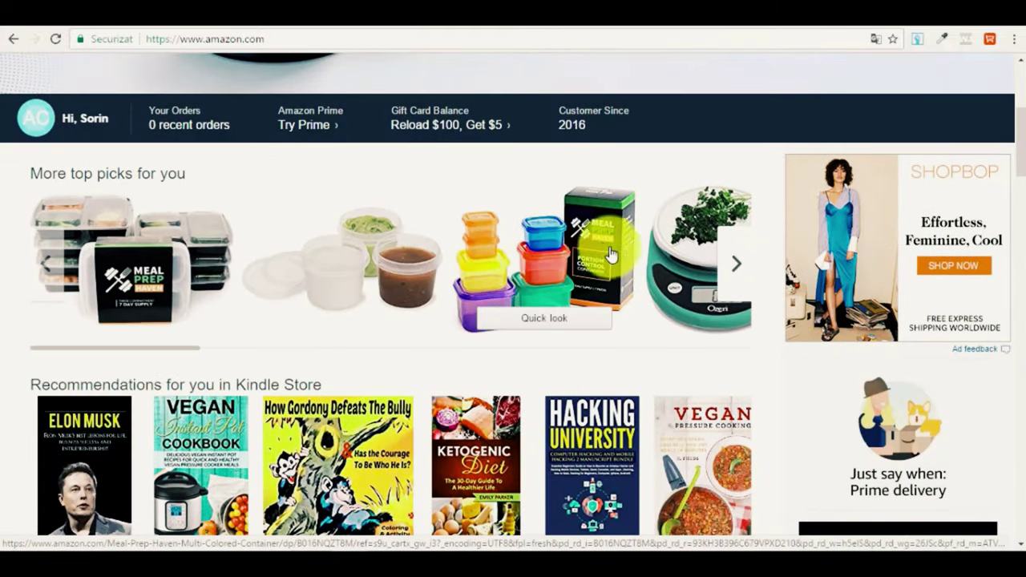
pyautogui.click(557, 259)
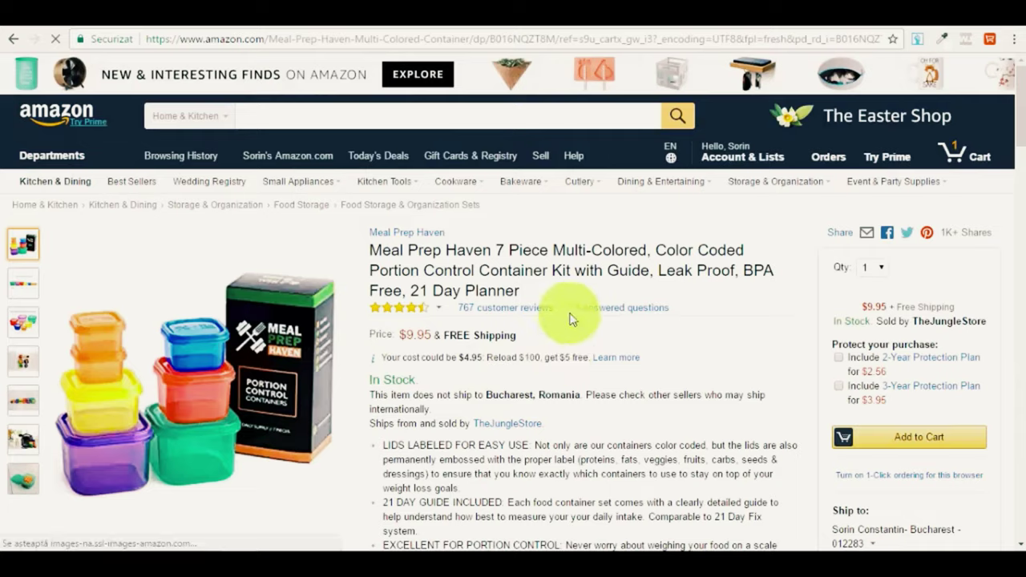
pyautogui.scroll(-3, 591, 313)
pyautogui.scroll(3, 658, 345)
# Step: Open Amazon's full department directory and search all departments for "mugs"
pyautogui.click(58, 156)
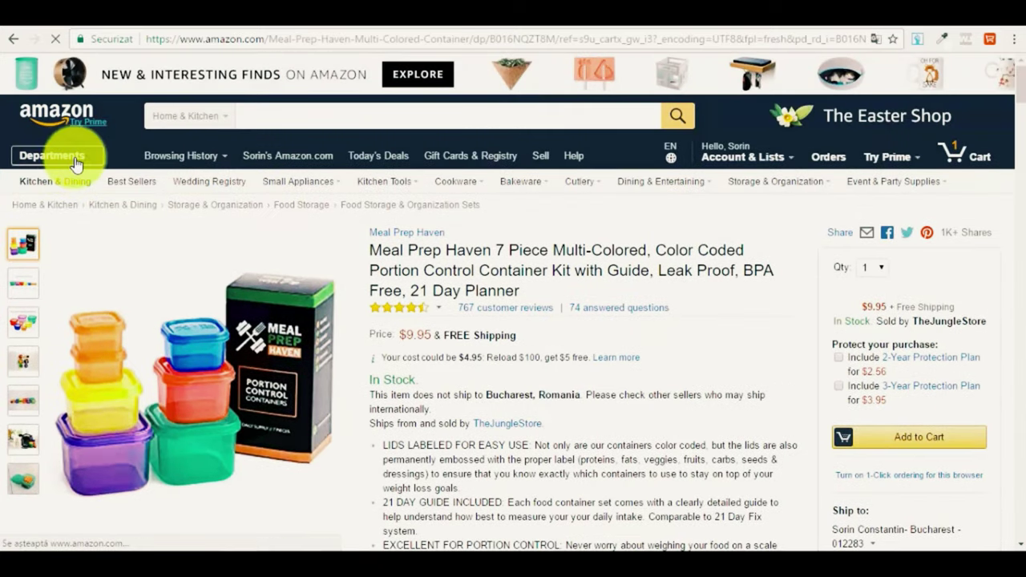
pyautogui.click(229, 116)
pyautogui.write('mugs')
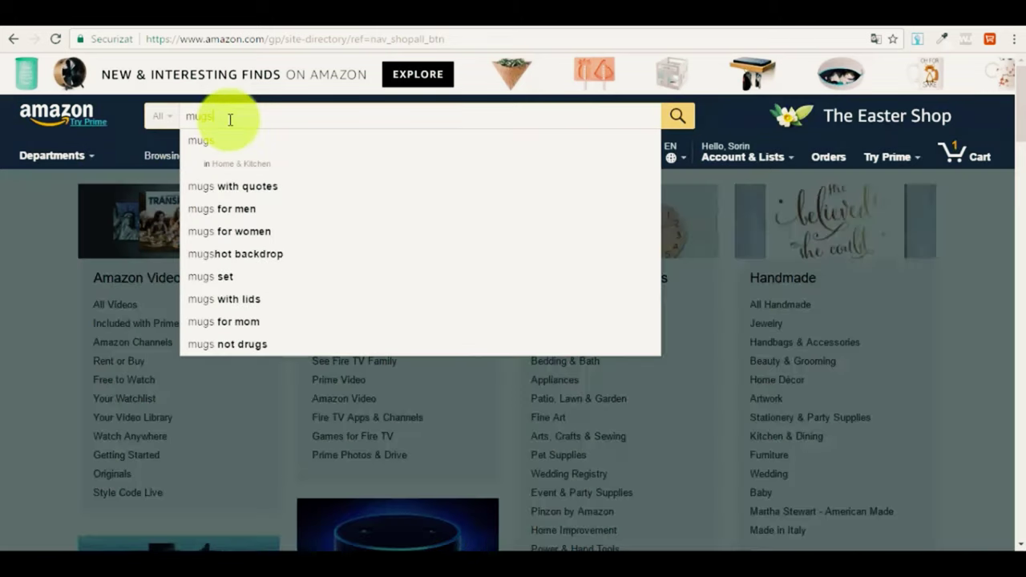
pyautogui.press('Return')
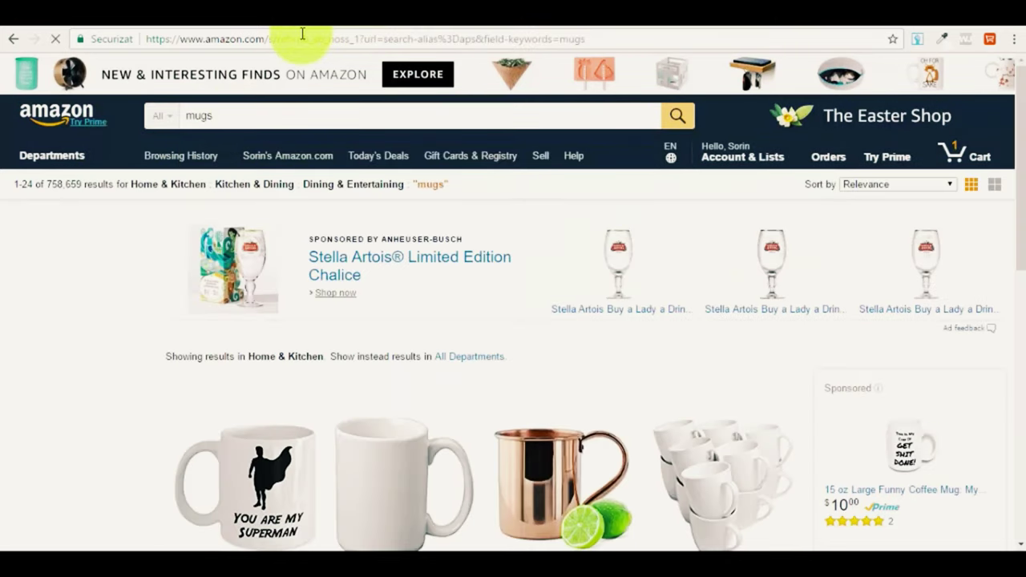
# Step: Look over the Amazon mug results, comparing the prices, ratings, sales ranks and FBA seller labels of the first two product rows
pyautogui.scroll(-5, 401, 161)
pyautogui.scroll(-3, 401, 144)
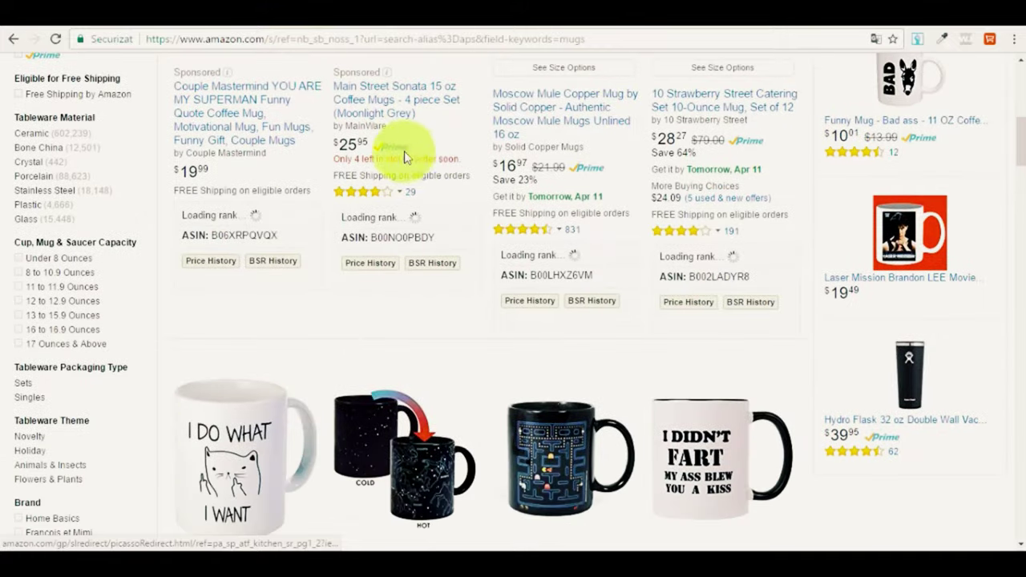
pyautogui.scroll(3, 413, 145)
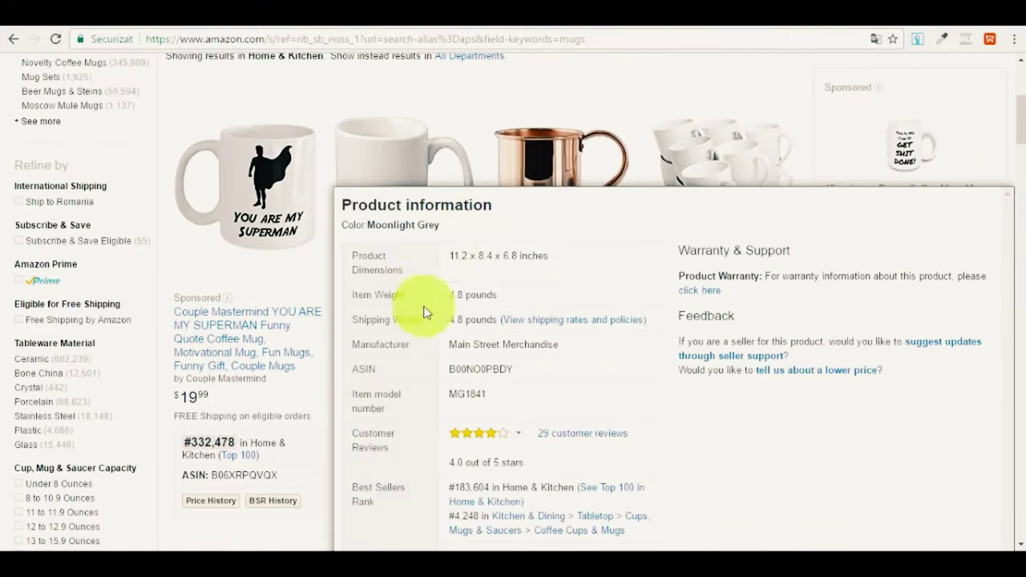
pyautogui.scroll(-1, 353, 295)
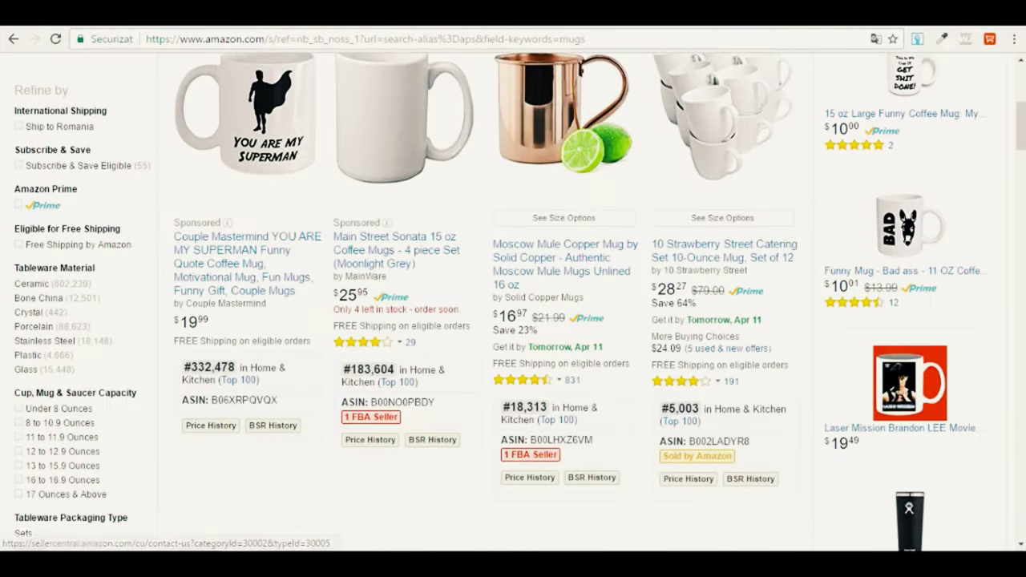
pyautogui.scroll(-1, 440, 473)
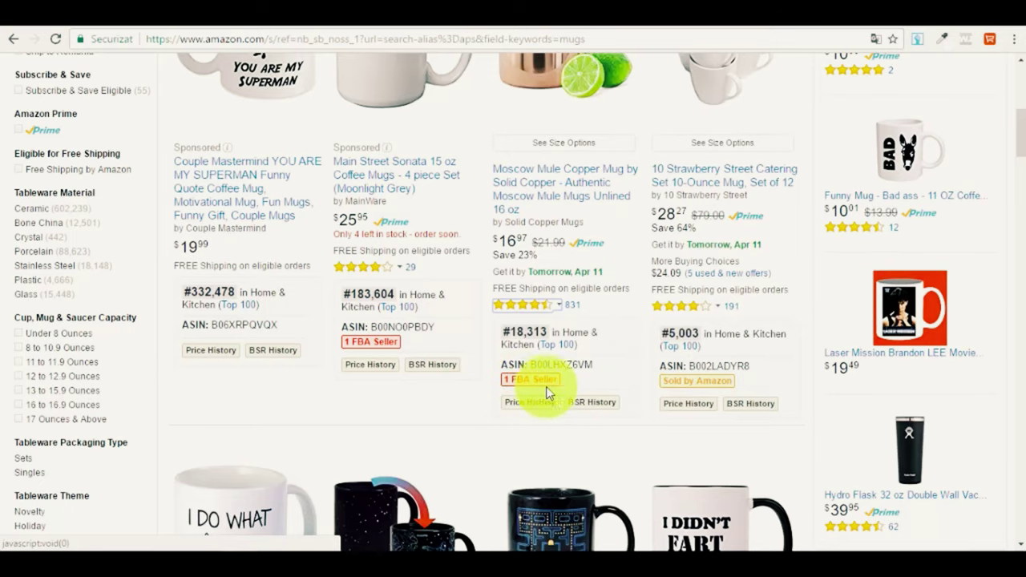
pyautogui.scroll(-6, 543, 384)
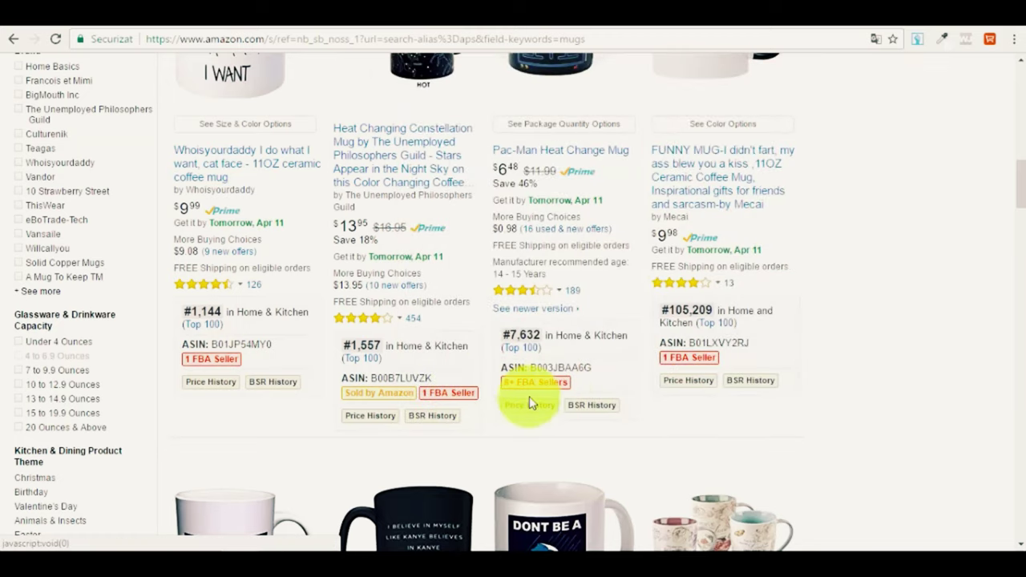
pyautogui.scroll(3, 573, 393)
pyautogui.moveTo(599, 224)
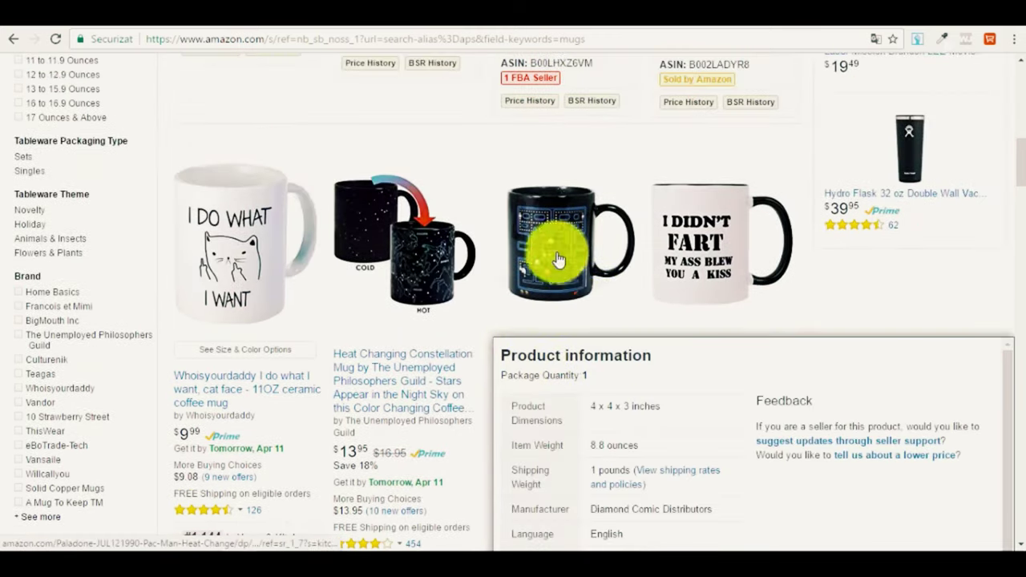
pyautogui.scroll(-4, 601, 241)
pyautogui.moveTo(569, 277)
pyautogui.scroll(1, 569, 277)
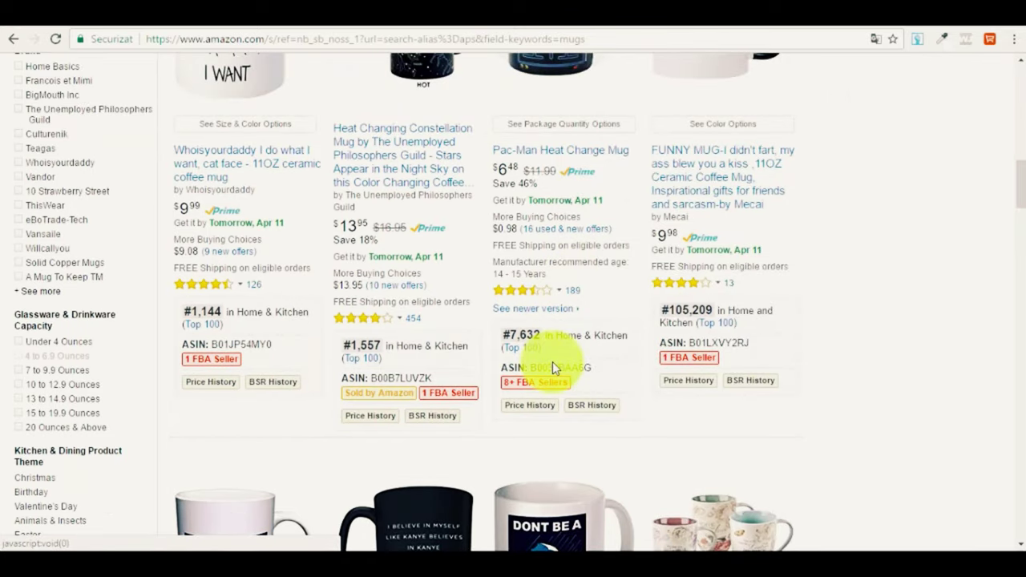
pyautogui.scroll(2, 552, 368)
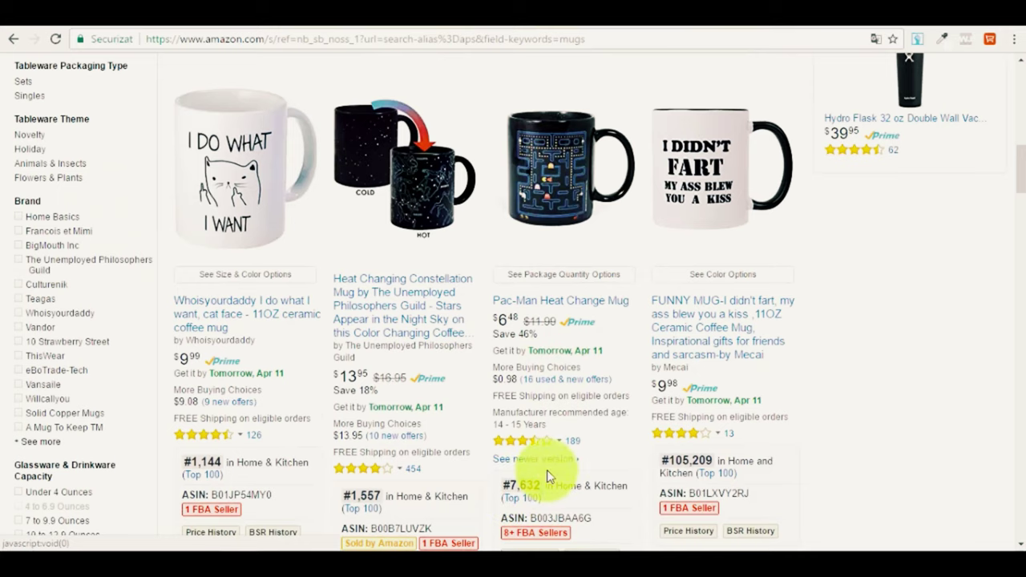
# Step: Go to google.ro, search for "seller central", open the Amazon.com Seller Central sign-in page and select its password field
pyautogui.click(349, 35)
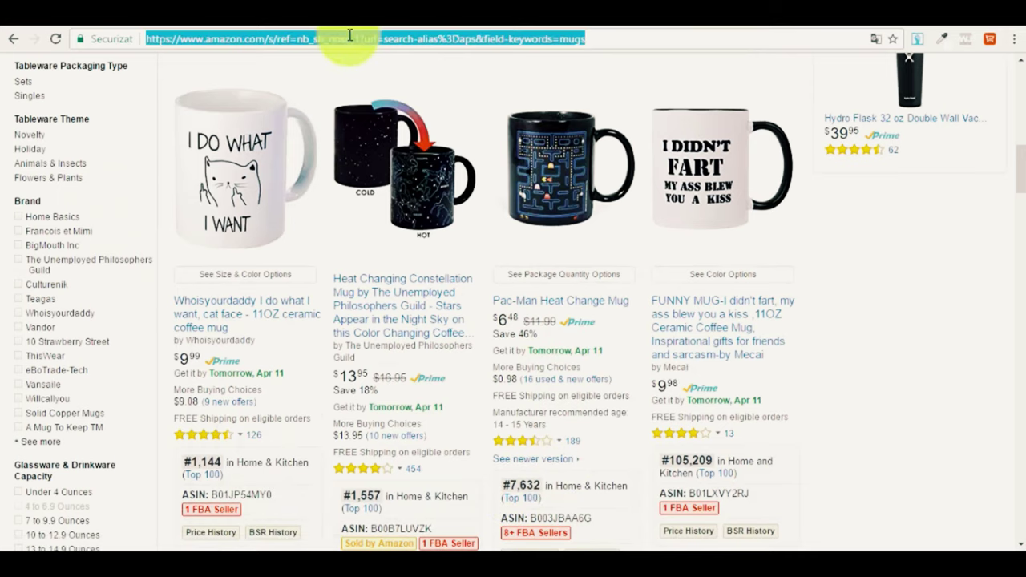
pyautogui.write('google.ro')
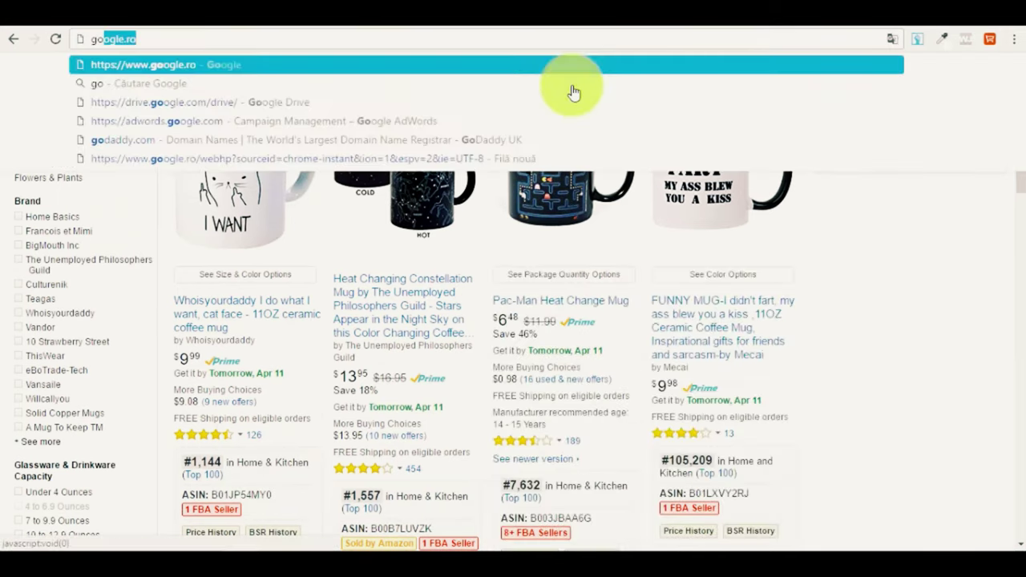
pyautogui.press('Return')
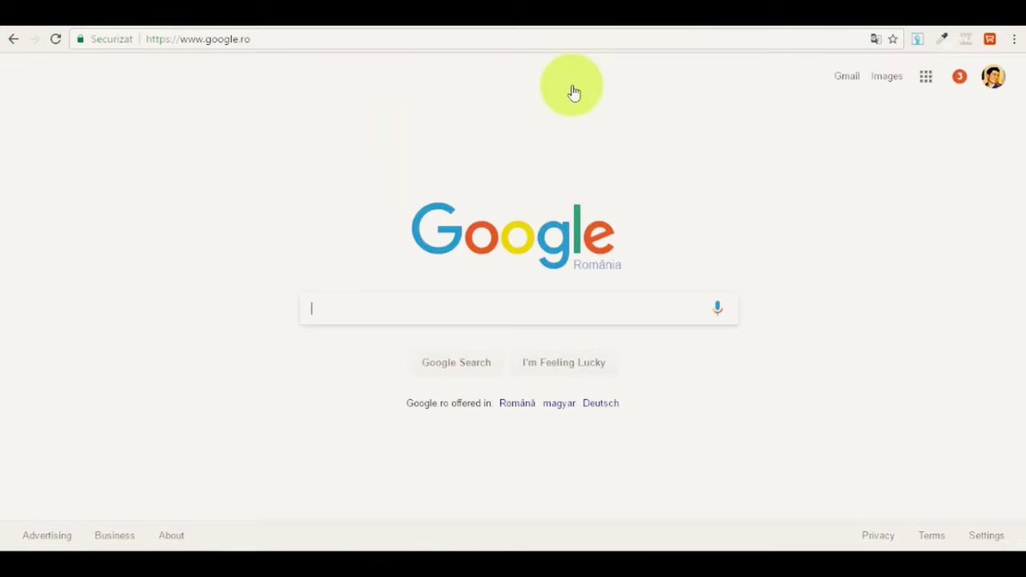
pyautogui.write('seller')
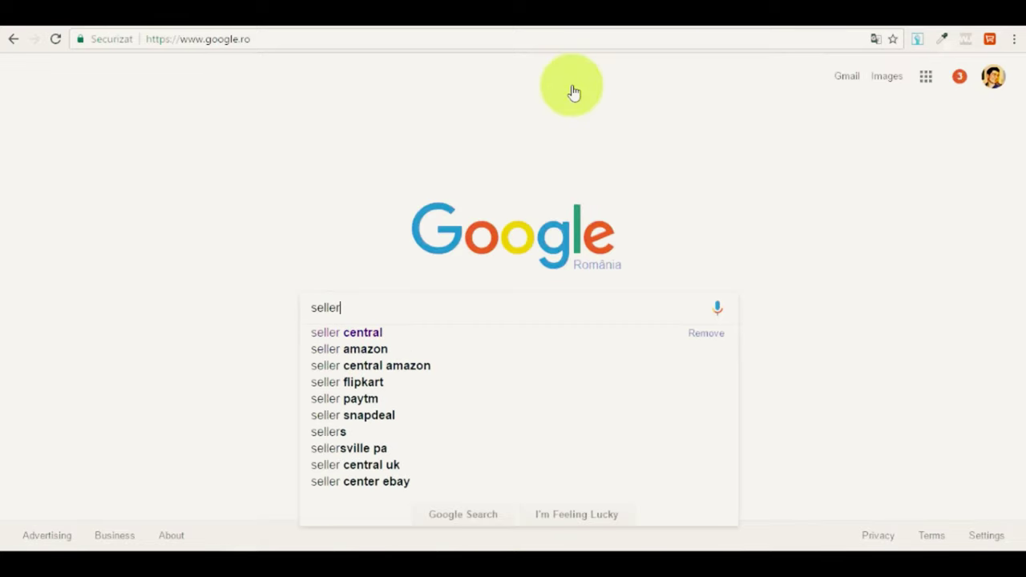
pyautogui.press('Down')
pyautogui.press('Return')
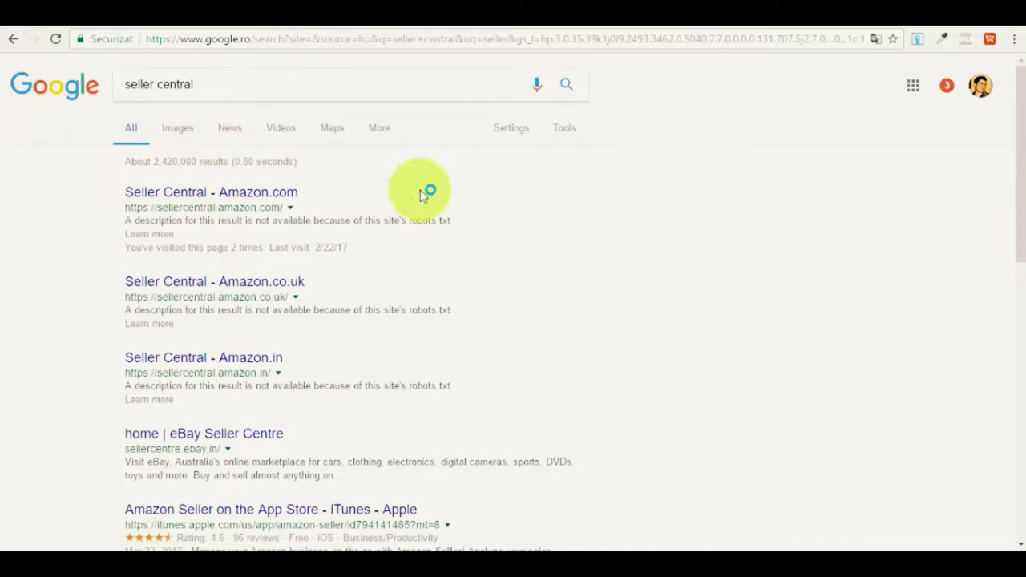
pyautogui.click(248, 194)
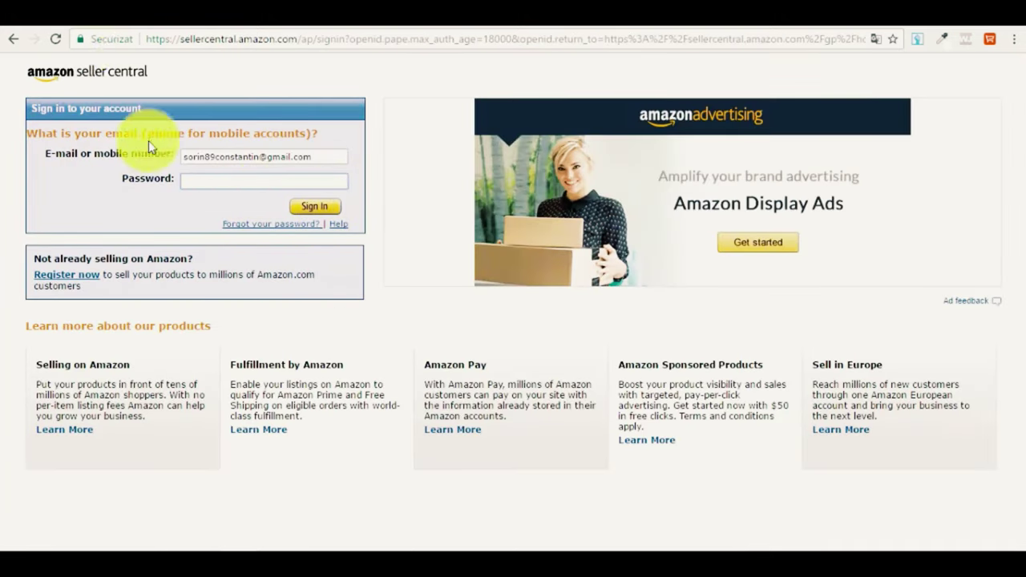
pyautogui.click(283, 181)
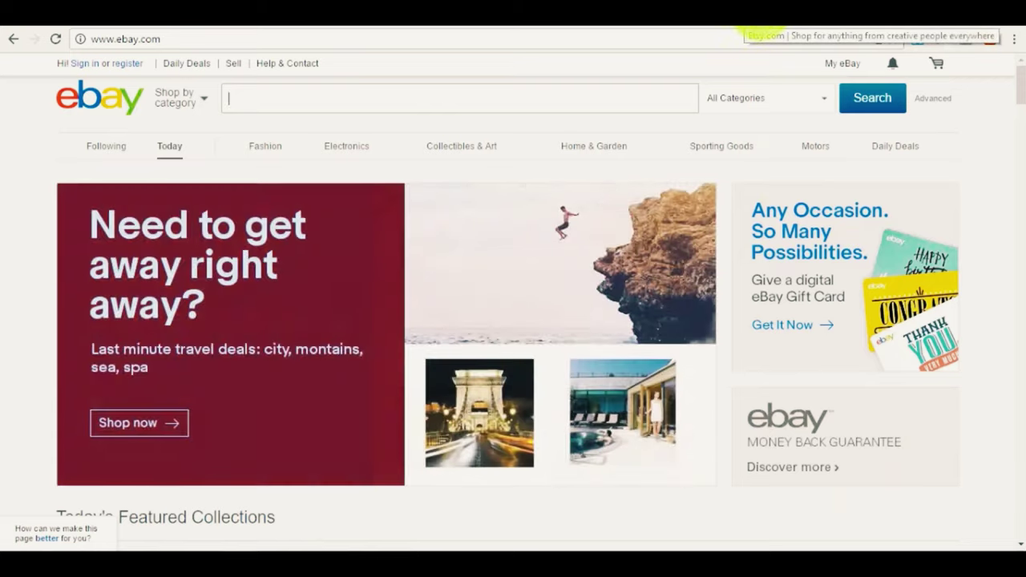
# Step: Switch from eBay to the Etsy site, open the Anklets category under Body Jewelry and skim its listings
pyautogui.click(810, 27)
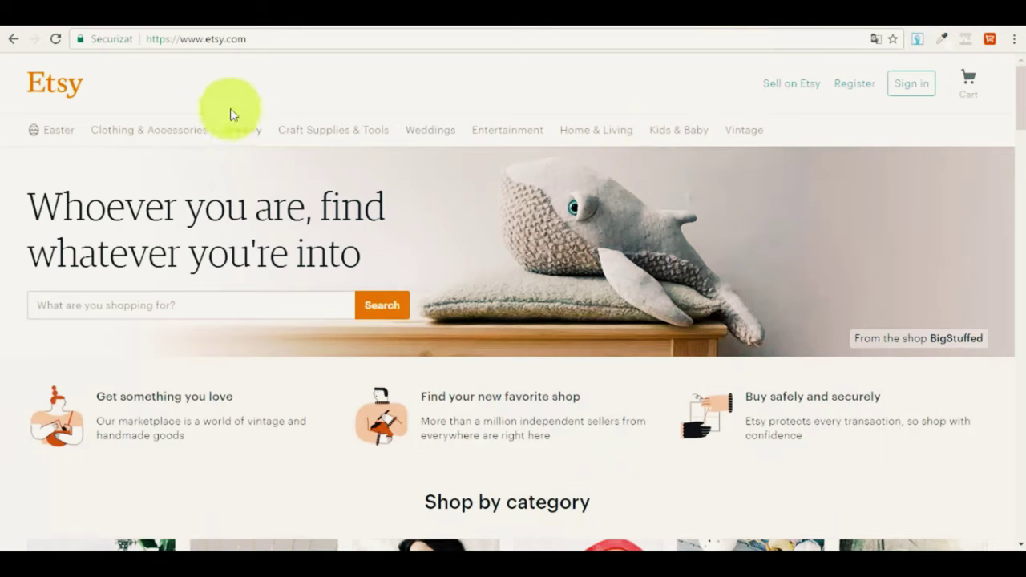
pyautogui.moveTo(239, 141)
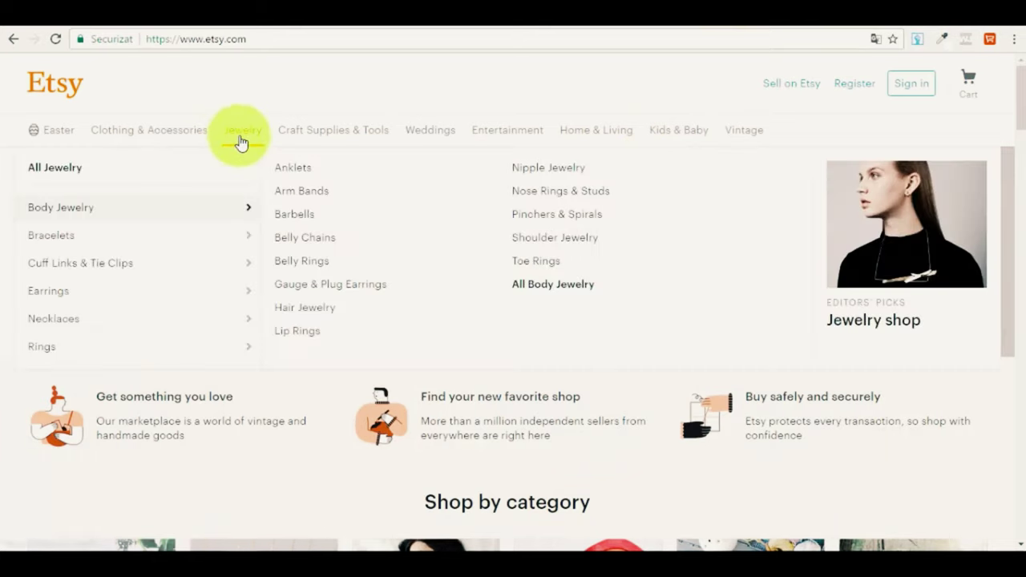
pyautogui.click(296, 170)
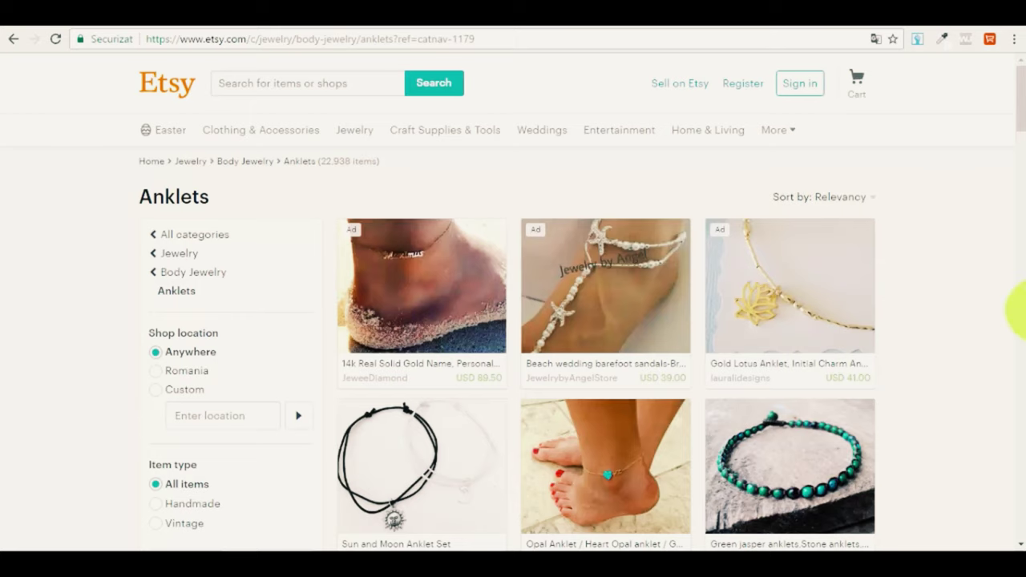
pyautogui.scroll(-3, 866, 298)
pyautogui.scroll(1, 962, 305)
pyautogui.scroll(3, 962, 305)
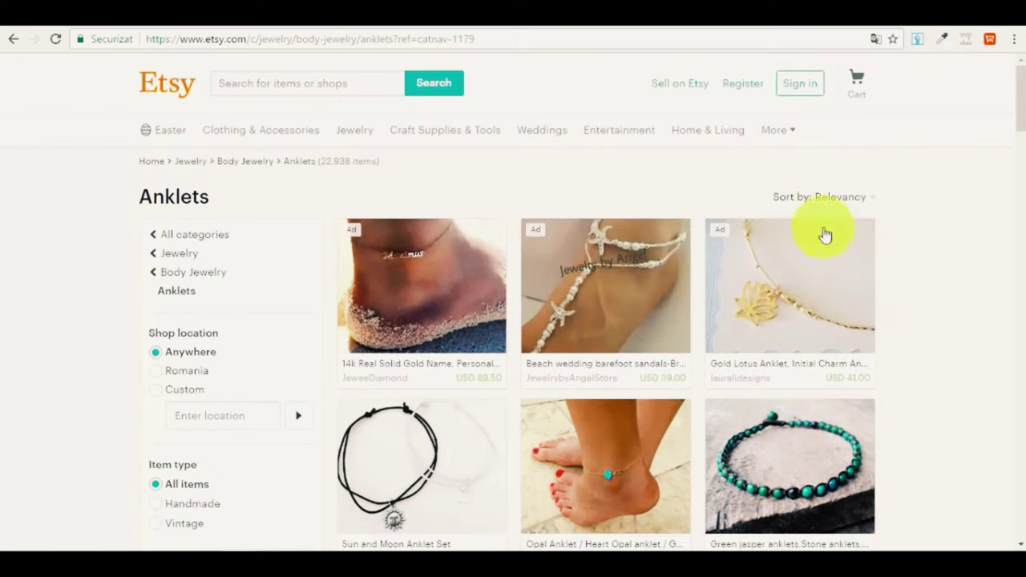
# Step: Search Etsy for "coffee mug"
pyautogui.click(307, 83)
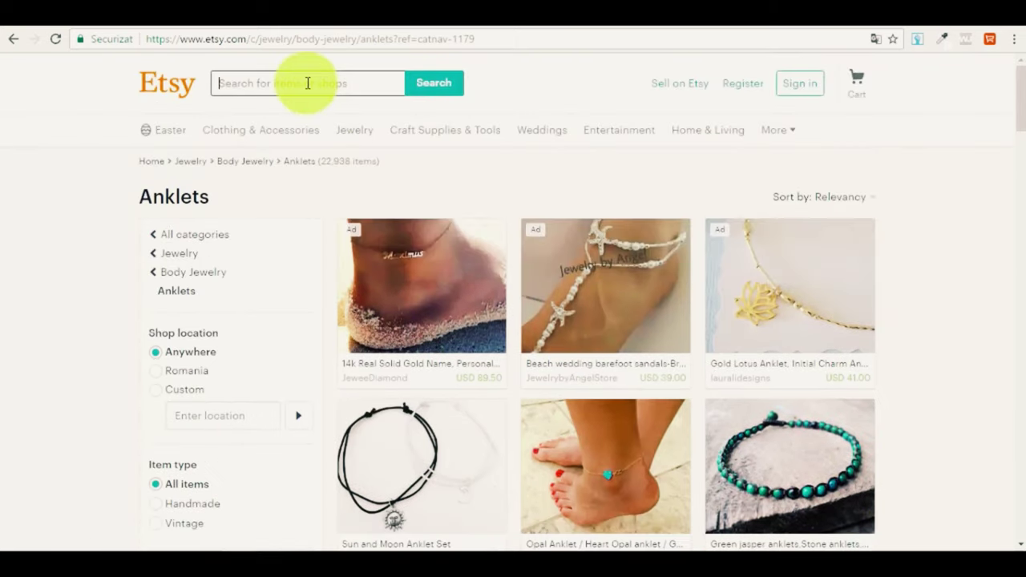
pyautogui.write('coffe')
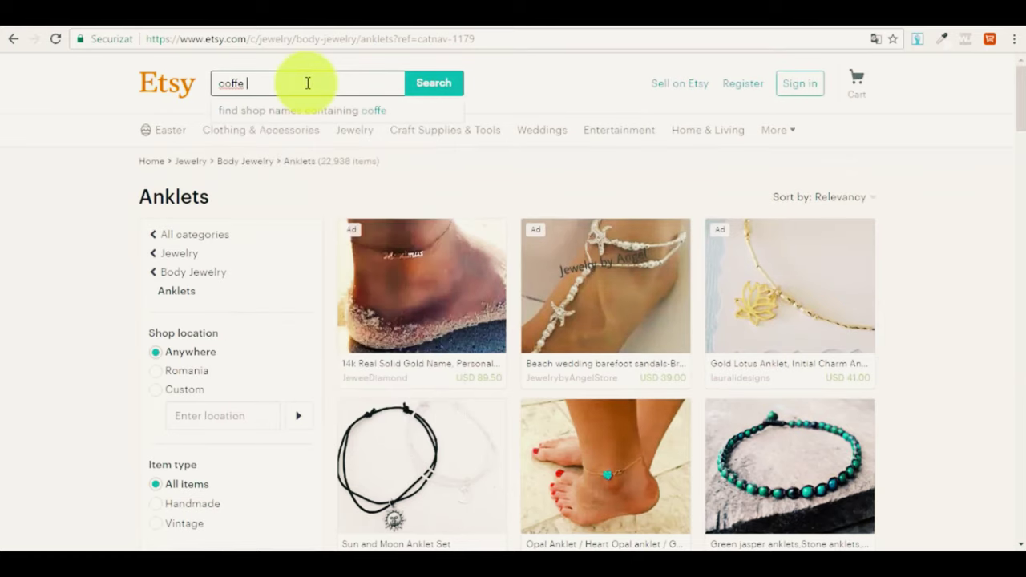
pyautogui.press('BackSpace')
pyautogui.write('e mug')
pyautogui.press('Return')
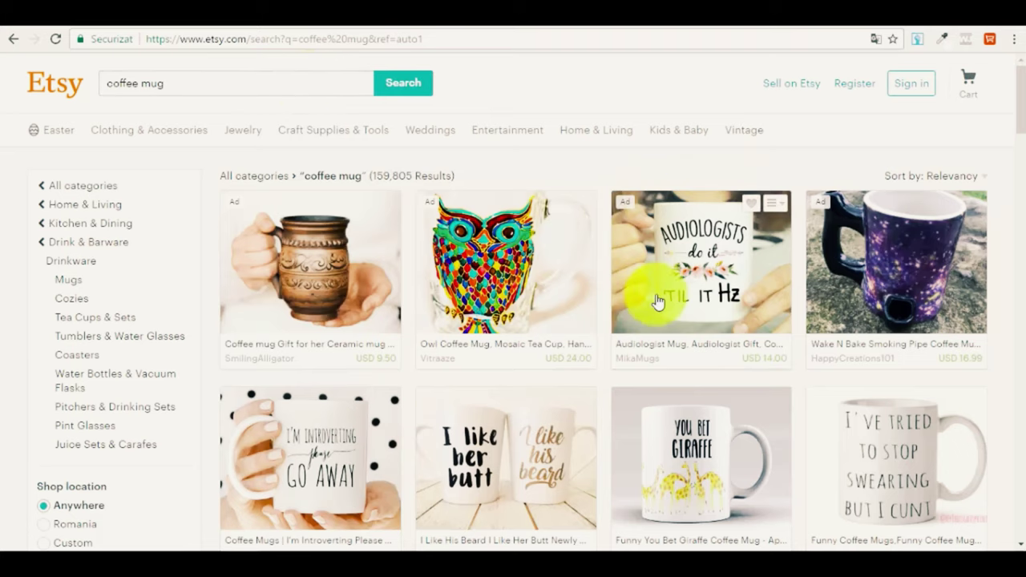
# Step: Examine the designs and prices of the coffee mugs in the Etsy results, and return to the start of the list
pyautogui.scroll(-1, 705, 288)
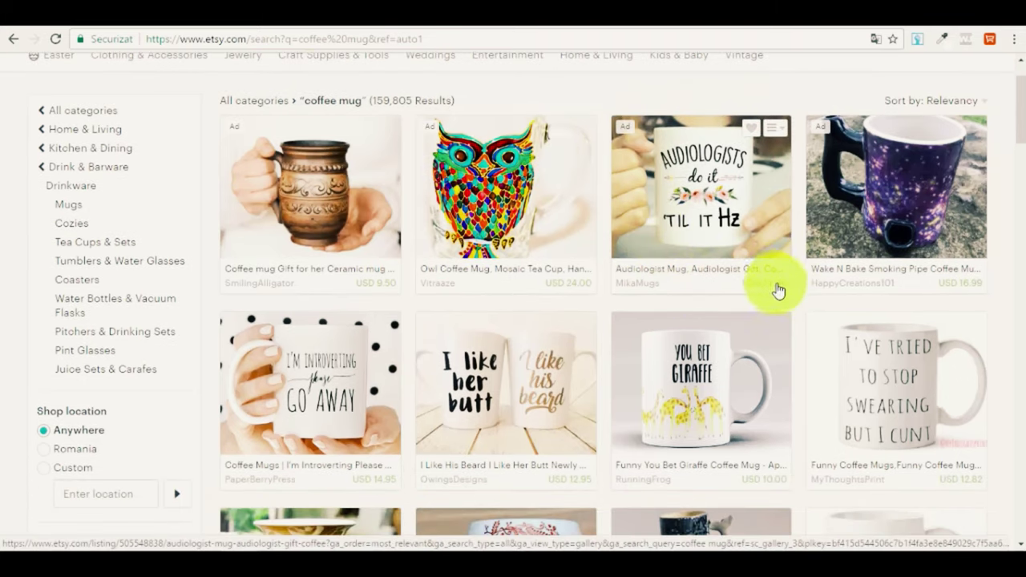
pyautogui.scroll(-1, 762, 295)
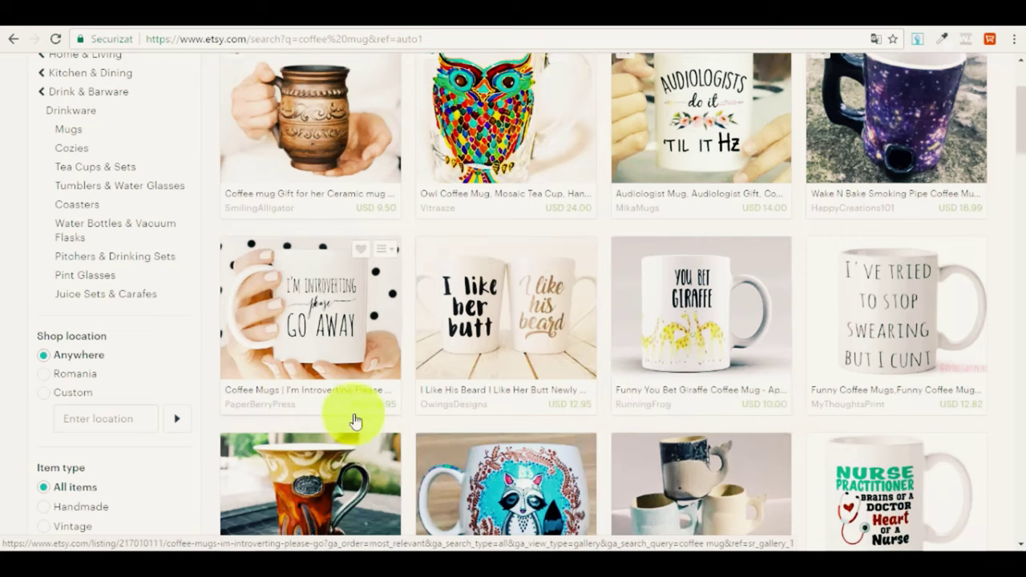
pyautogui.scroll(-3, 805, 380)
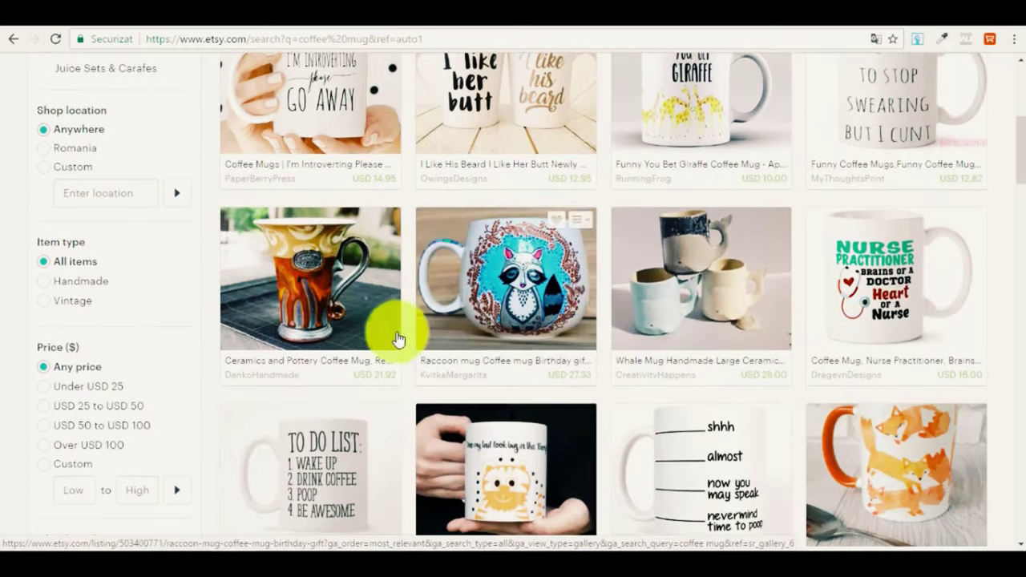
pyautogui.scroll(-3, 471, 232)
pyautogui.scroll(-3, 928, 447)
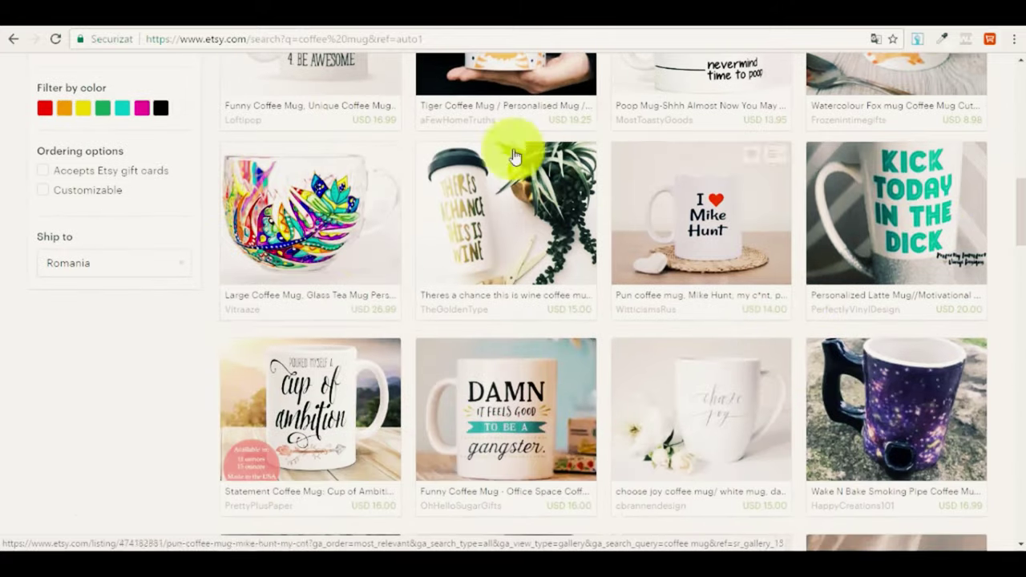
pyautogui.scroll(-2, 704, 388)
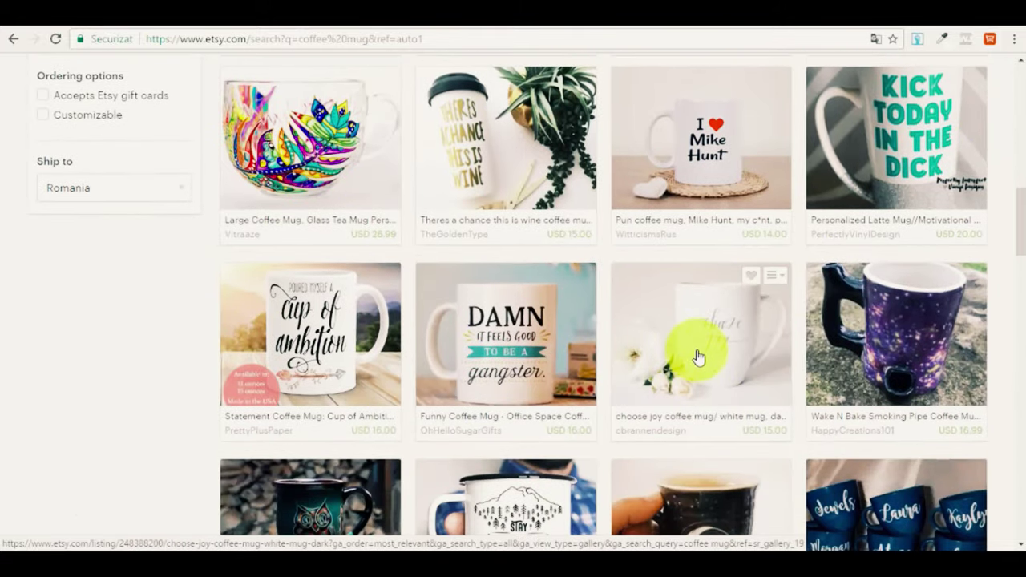
pyautogui.scroll(6, 696, 359)
pyautogui.scroll(3, 699, 353)
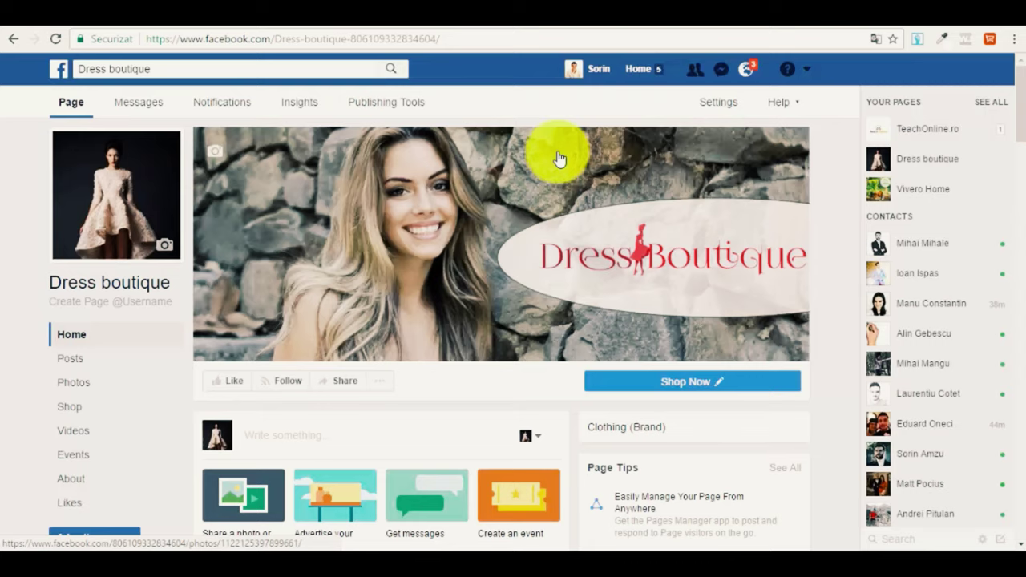
# Step: Skim the Dress boutique page on Facebook, close the open chat window, and return to the Etsy coffee mug results
pyautogui.scroll(-2, 246, 303)
pyautogui.scroll(2, 245, 298)
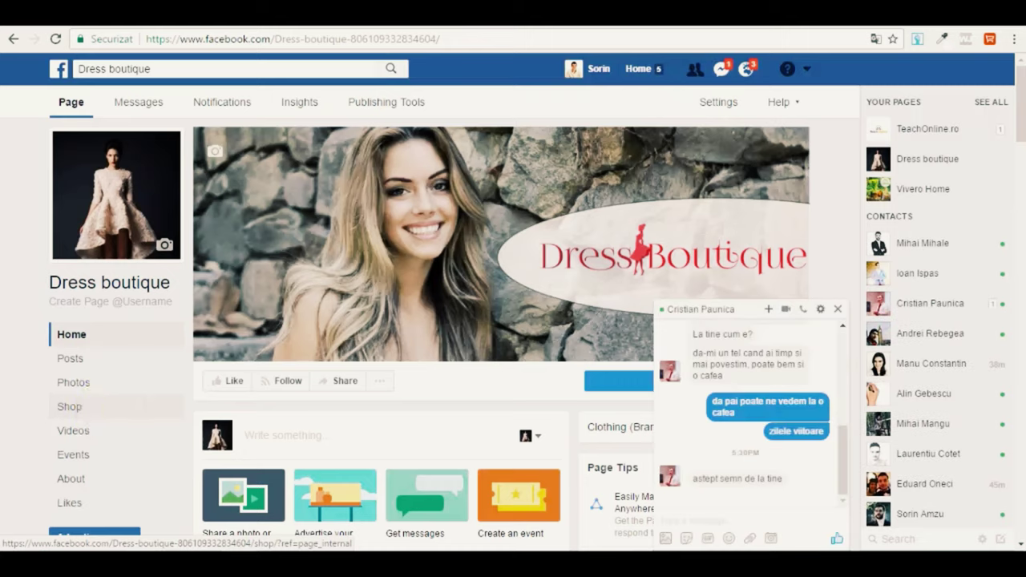
pyautogui.click(839, 308)
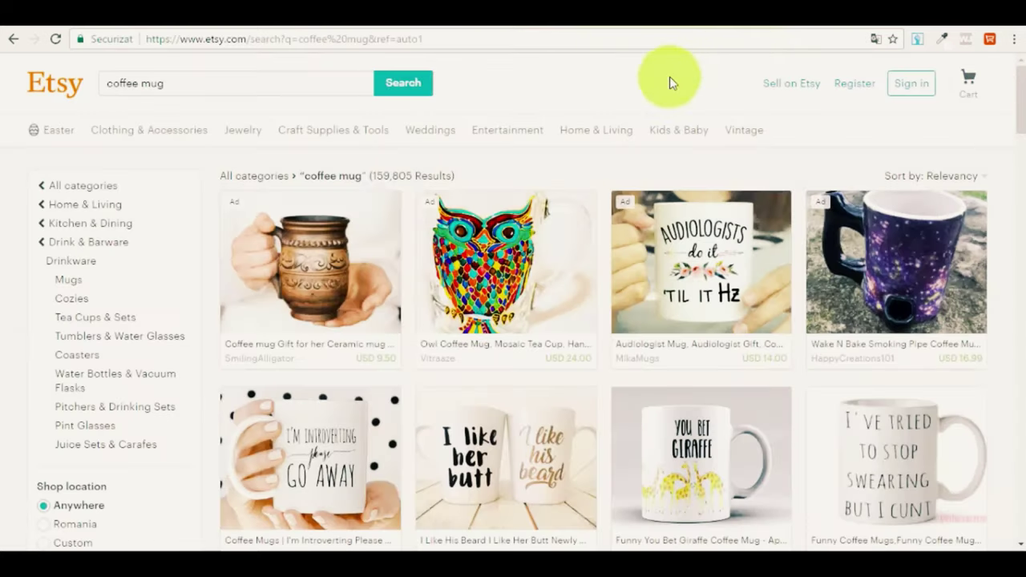
pyautogui.moveTo(736, 134)
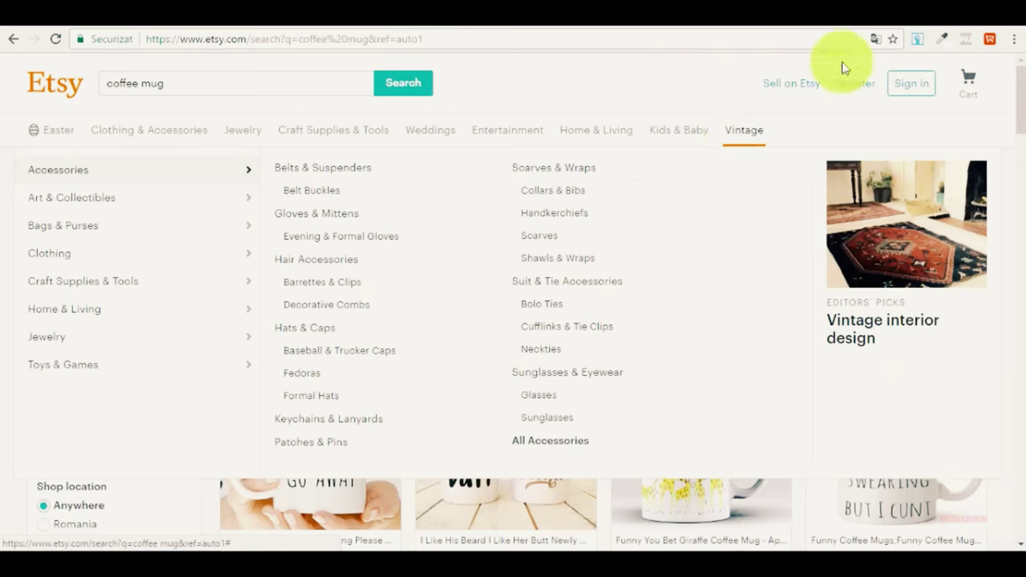